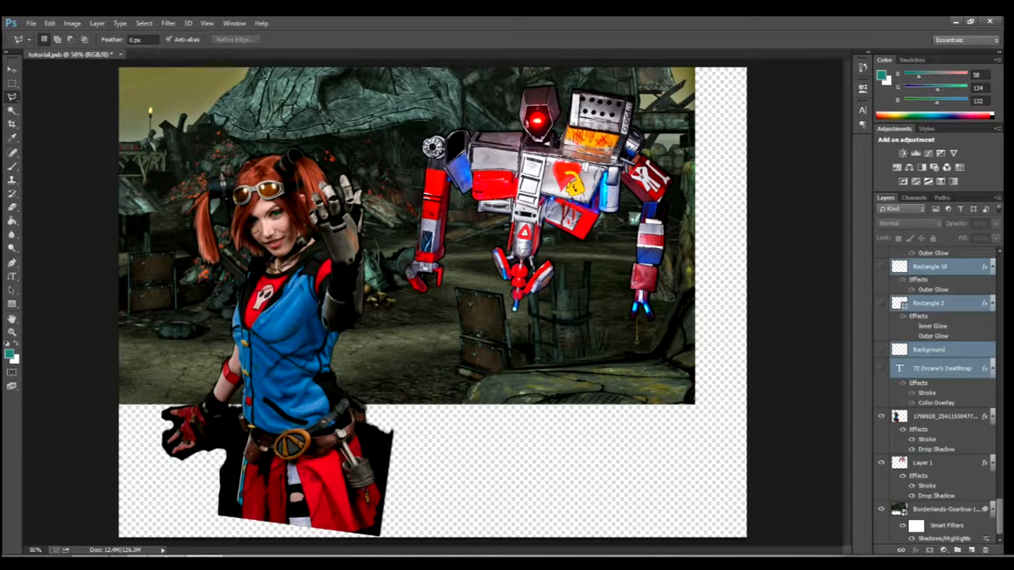
- Look through the full stack of layers above the character, robot and background layers
{"action": "scroll", "coordinate": [935, 396], "scroll_direction": "up", "scroll_amount": 10}
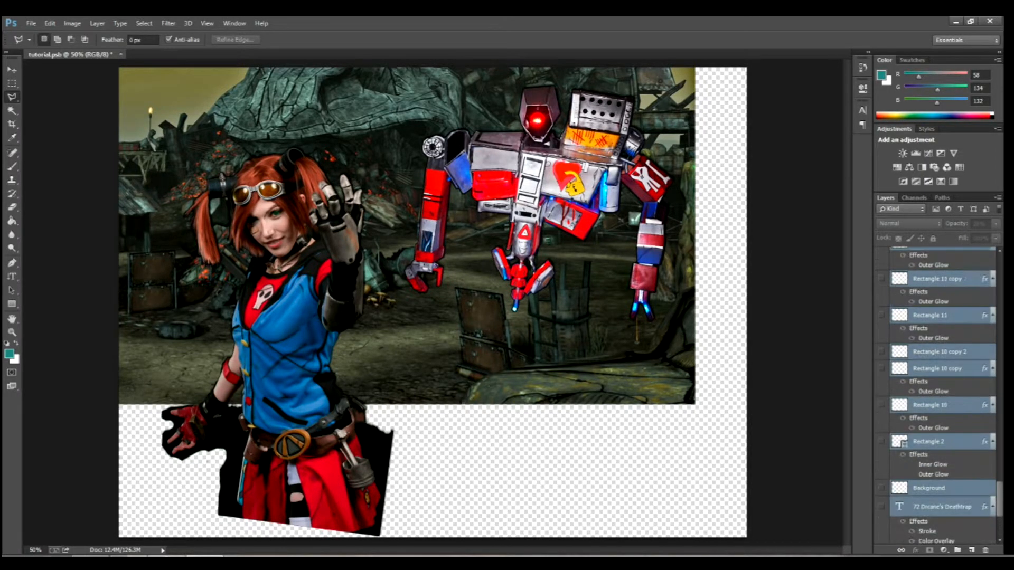
{"action": "scroll", "coordinate": [935, 396], "scroll_direction": "down", "scroll_amount": 10}
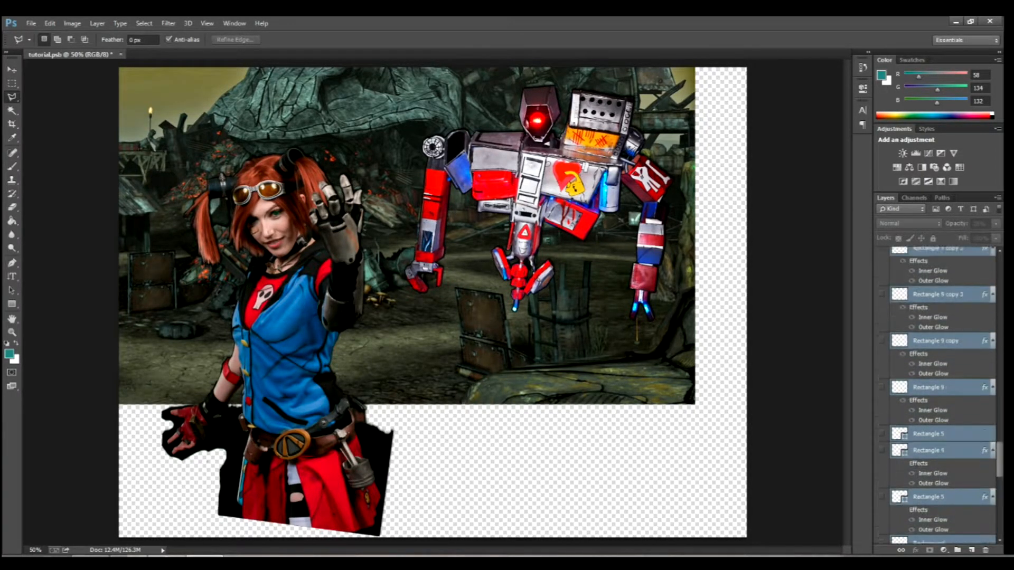
{"action": "scroll", "coordinate": [935, 397], "scroll_direction": "up", "scroll_amount": 5}
{"action": "scroll", "coordinate": [935, 396], "scroll_direction": "down", "scroll_amount": 5}
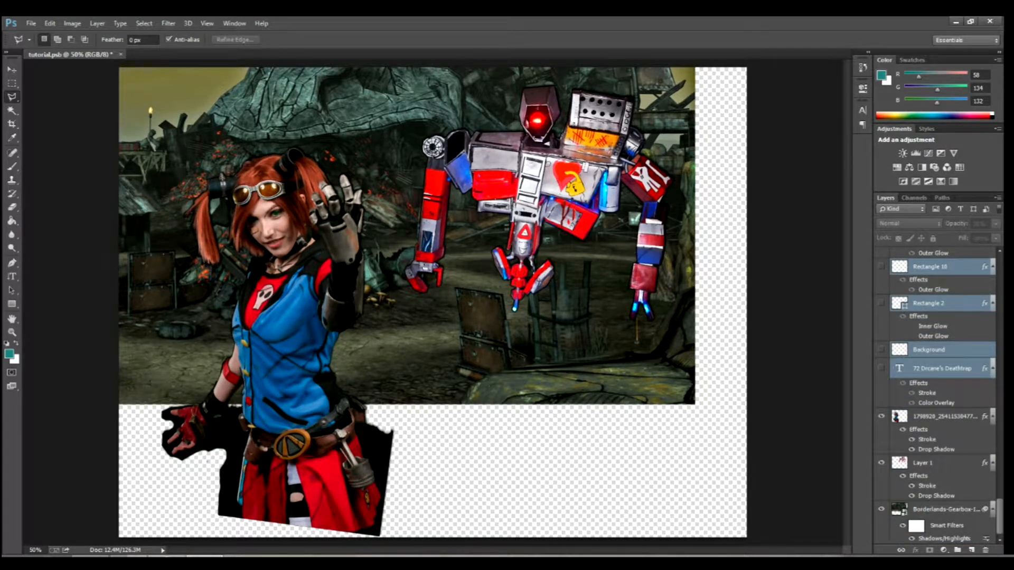
{"action": "scroll", "coordinate": [934, 396], "scroll_direction": "up", "scroll_amount": 5}
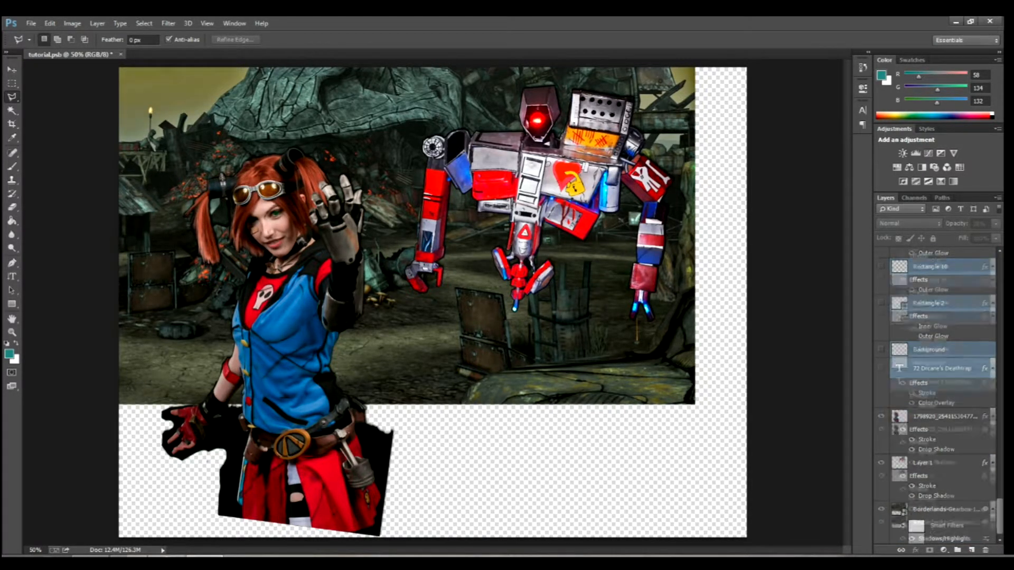
{"action": "scroll", "coordinate": [934, 396], "scroll_direction": "up", "scroll_amount": 10}
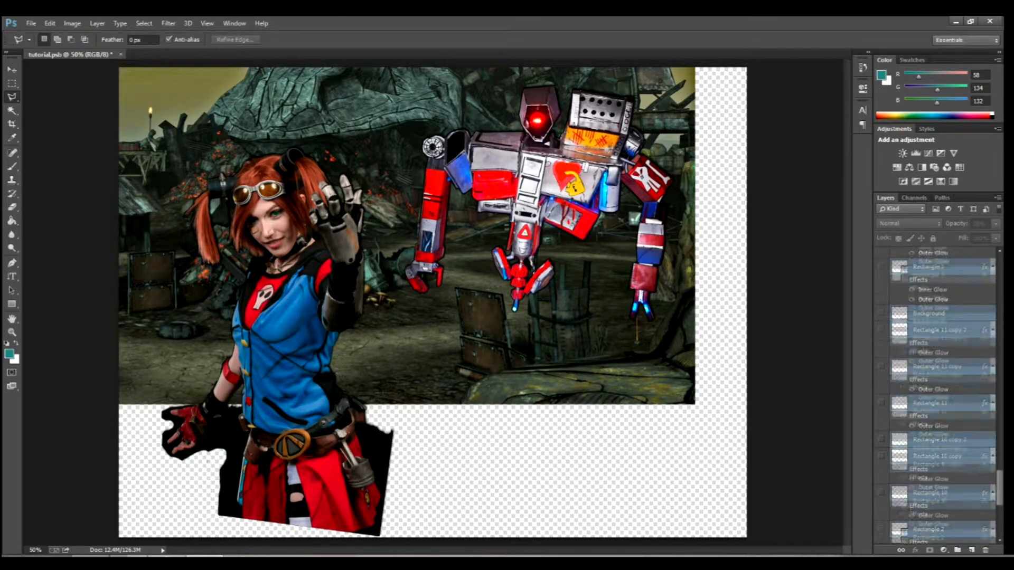
{"action": "scroll", "coordinate": [935, 397], "scroll_direction": "down", "scroll_amount": 1}
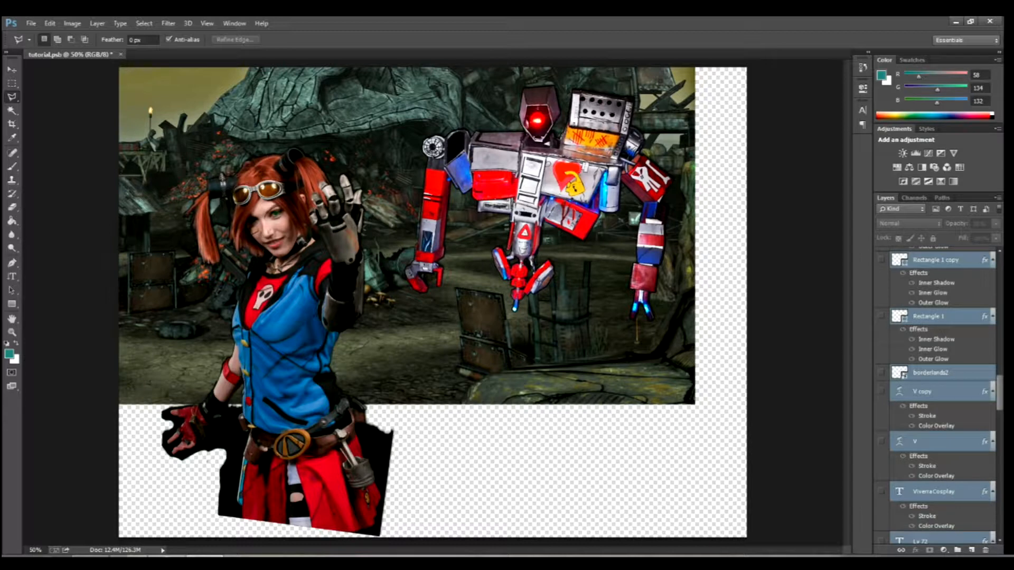
{"action": "scroll", "coordinate": [940, 396], "scroll_direction": "down", "scroll_amount": 10}
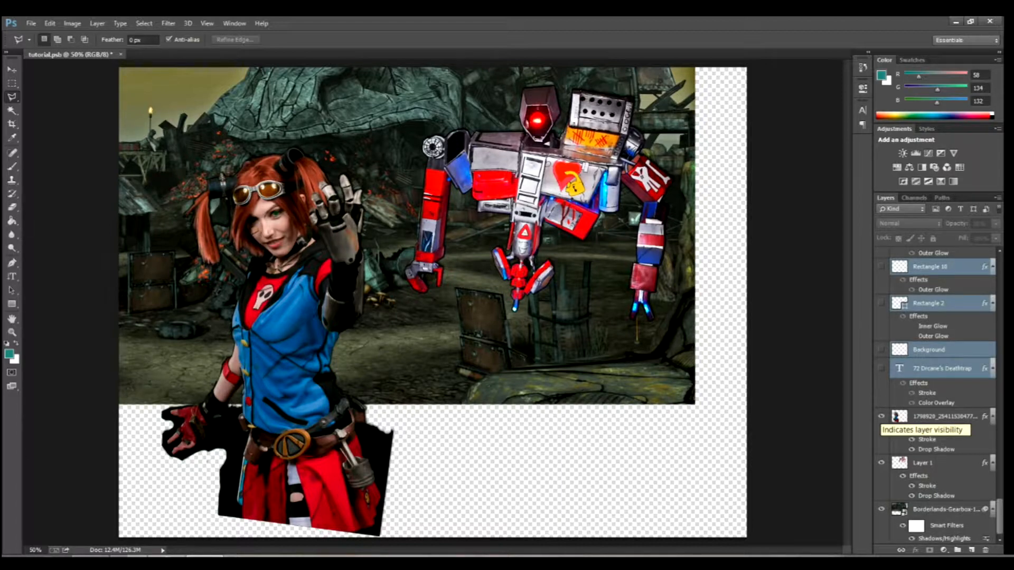
- Toggle the visibility of the red-haired character's layer and Layer 1 with the robot to compare them against the bare background
{"action": "left_click", "coordinate": [881, 416]}
{"action": "left_click", "coordinate": [881, 462]}
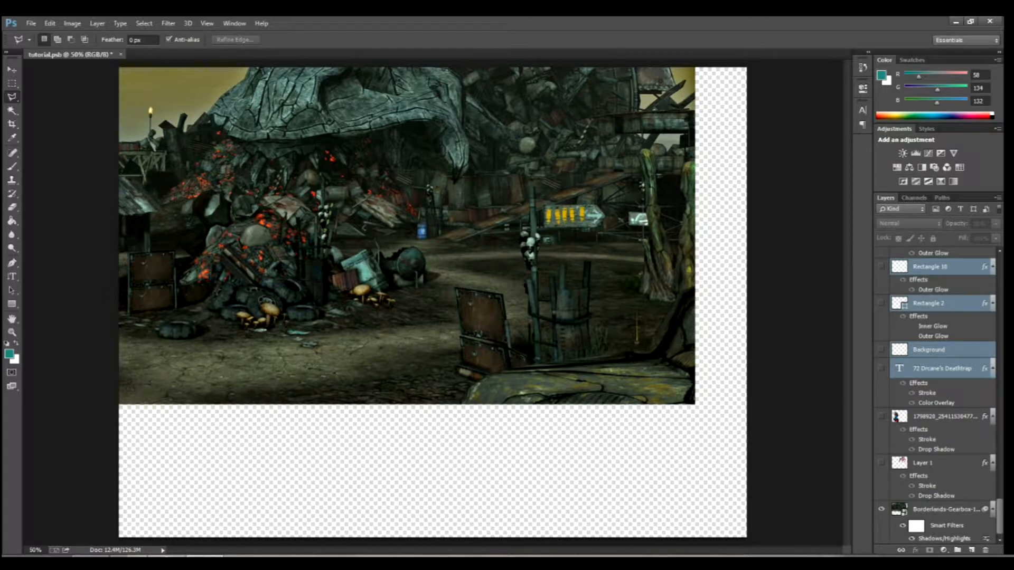
{"action": "left_click", "coordinate": [880, 463]}
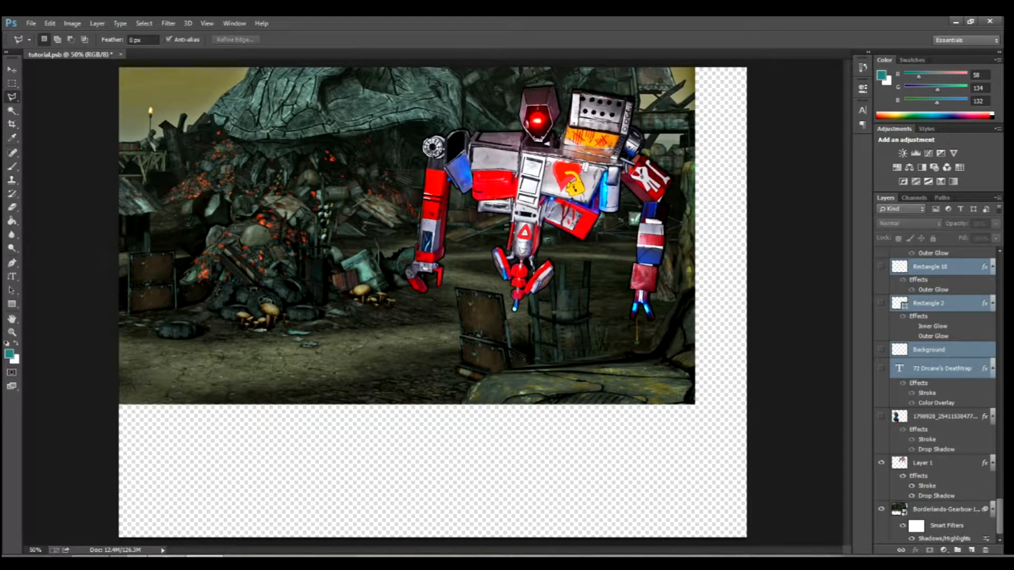
{"action": "left_click", "coordinate": [881, 416]}
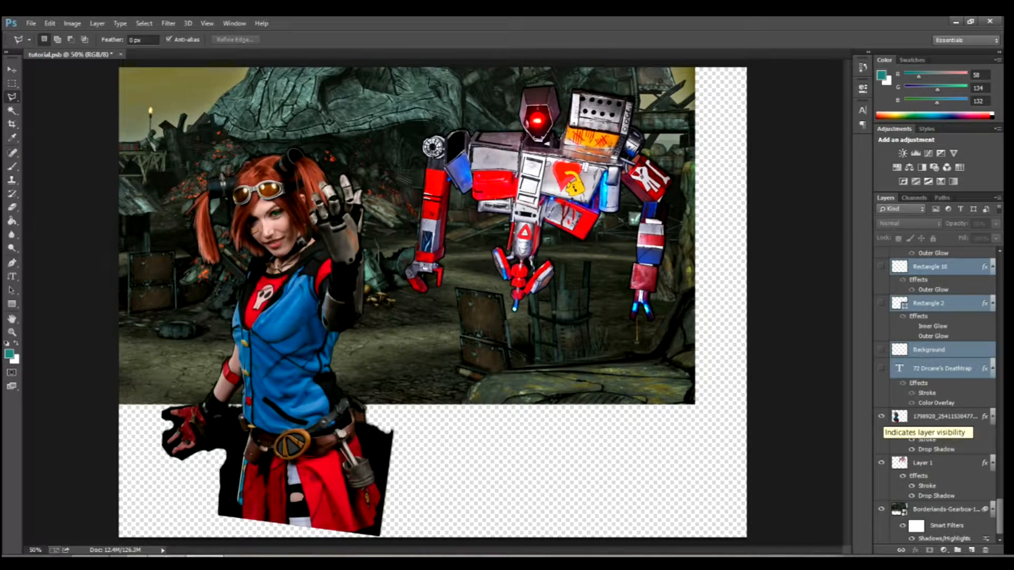
{"action": "left_click", "coordinate": [881, 463]}
{"action": "left_click", "coordinate": [881, 417]}
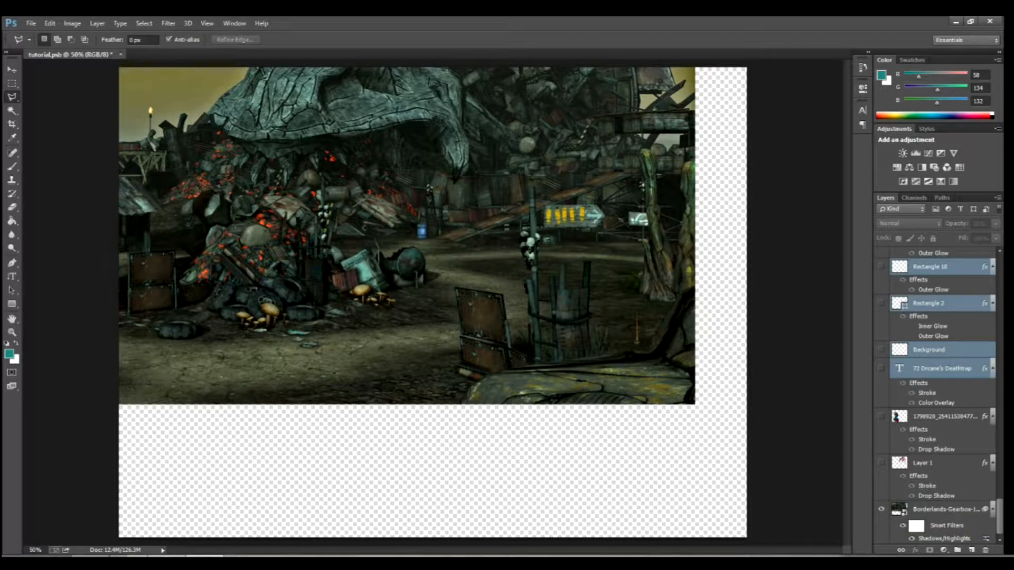
{"action": "left_click", "coordinate": [881, 463]}
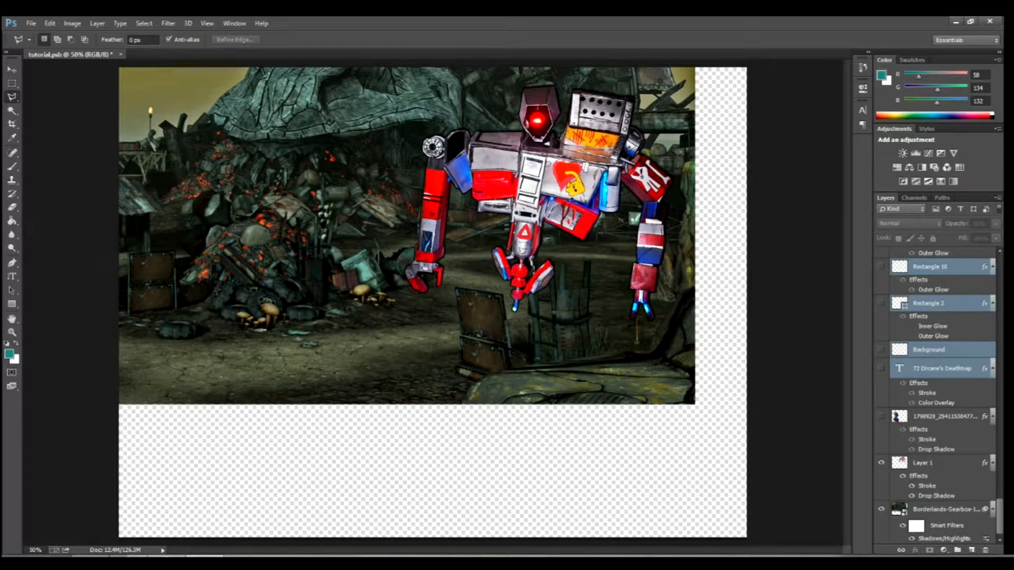
{"action": "left_click", "coordinate": [881, 417]}
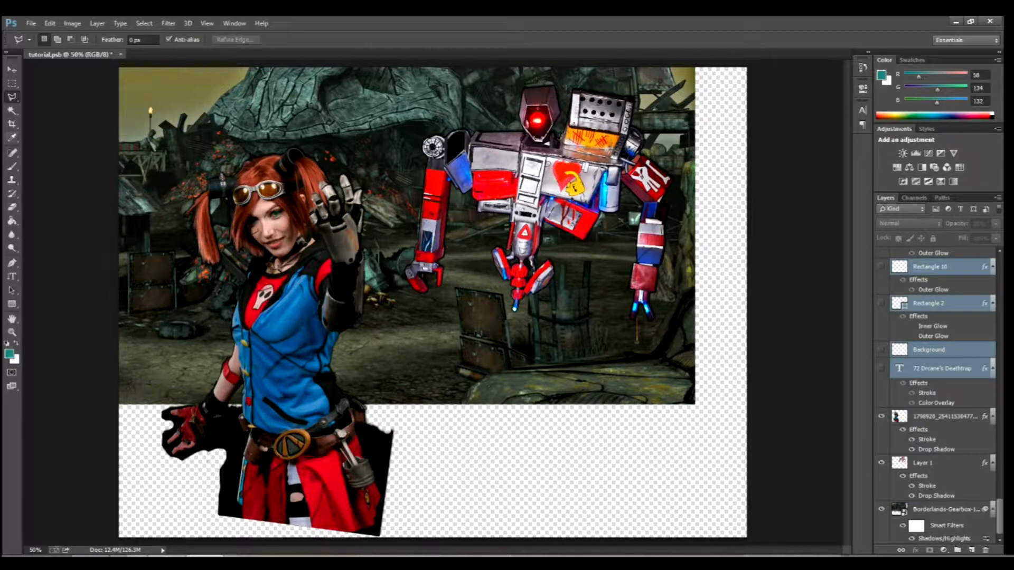
{"action": "left_click", "coordinate": [12, 96]}
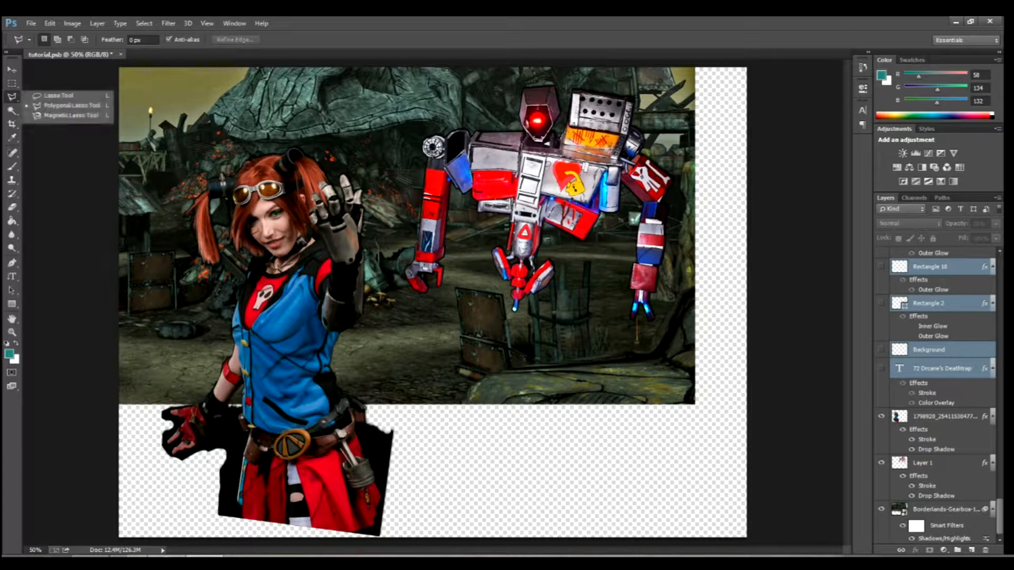
{"action": "left_click", "coordinate": [12, 97]}
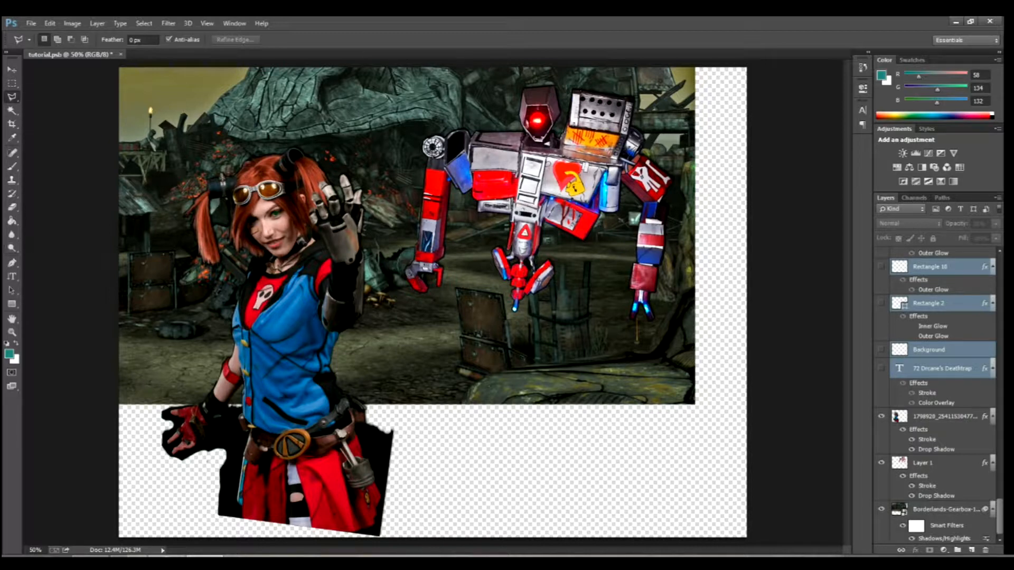
- Erase part of the leftover black fringe beside the skirt on the character's layer with the Eraser tool
{"action": "left_click", "coordinate": [12, 208]}
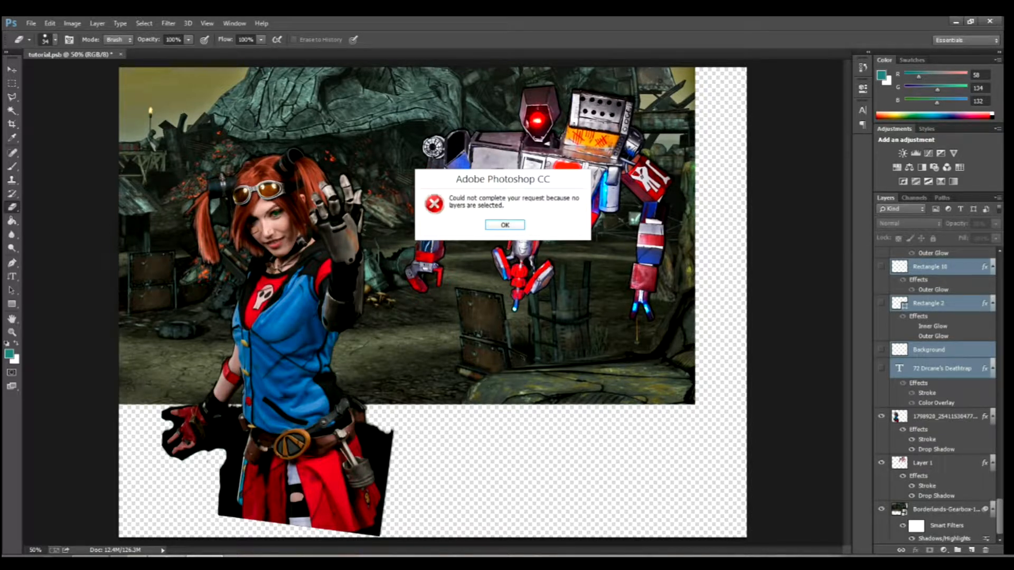
{"action": "key", "text": "Return"}
{"action": "left_click", "coordinate": [944, 416]}
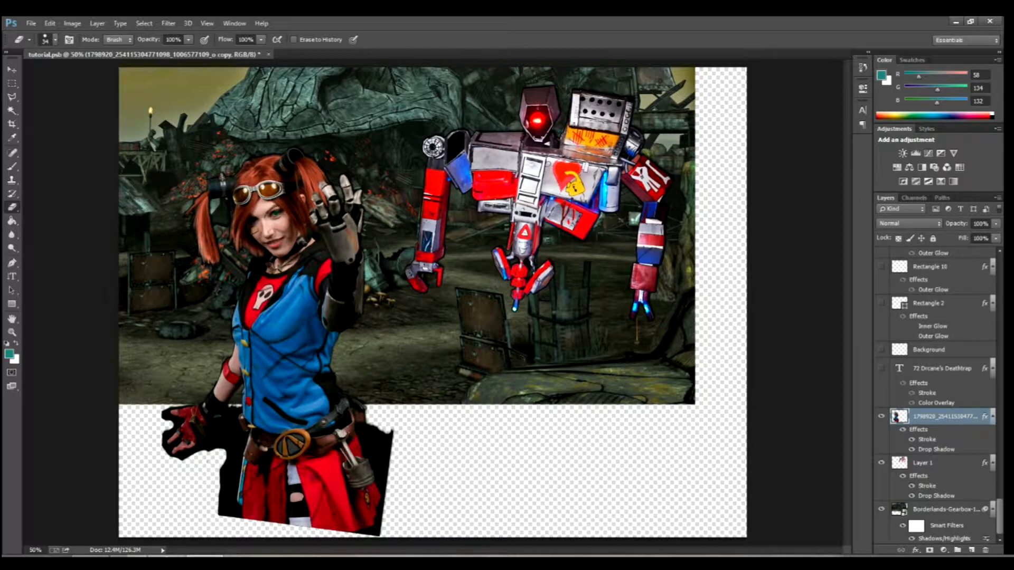
{"action": "left_click_drag", "start_coordinate": [389, 429], "coordinate": [389, 460]}
- Examine the character's cut-out edges at 200% zoom and return to the 50% view
{"action": "double_click", "coordinate": [36, 550]}
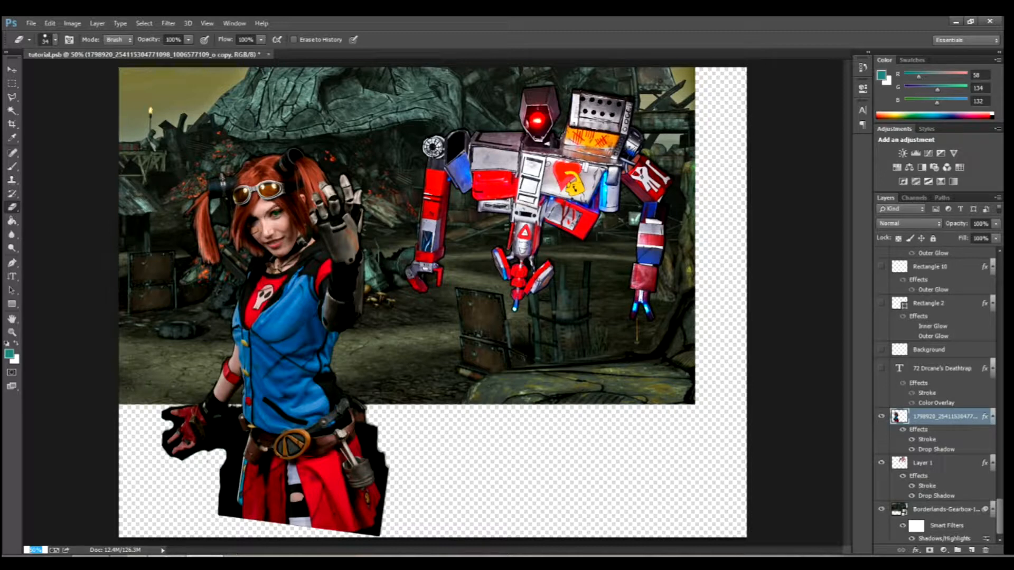
{"action": "type", "text": "200"}
{"action": "key", "text": "Return"}
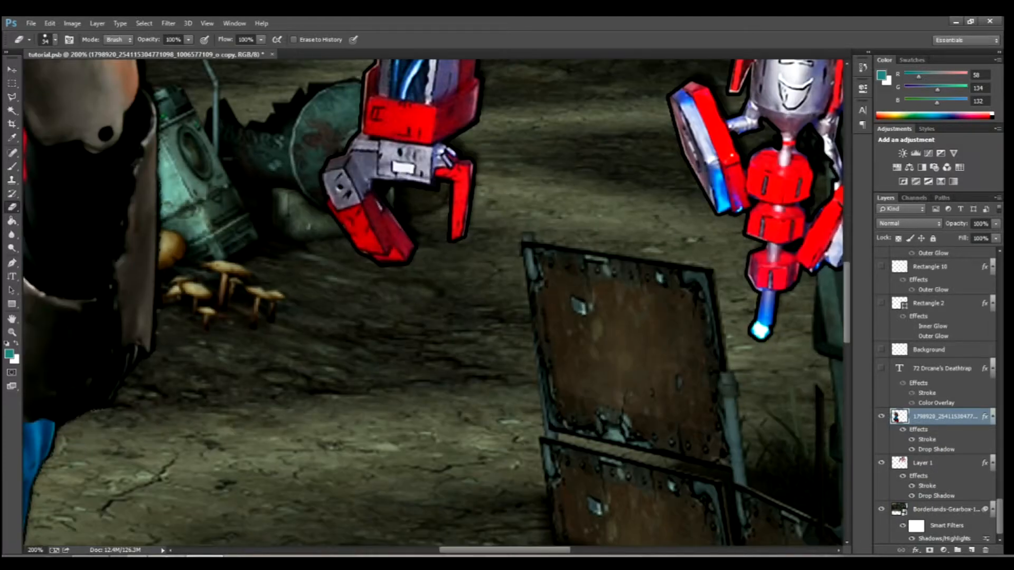
{"action": "left_click_drag", "start_coordinate": [504, 550], "coordinate": [411, 550]}
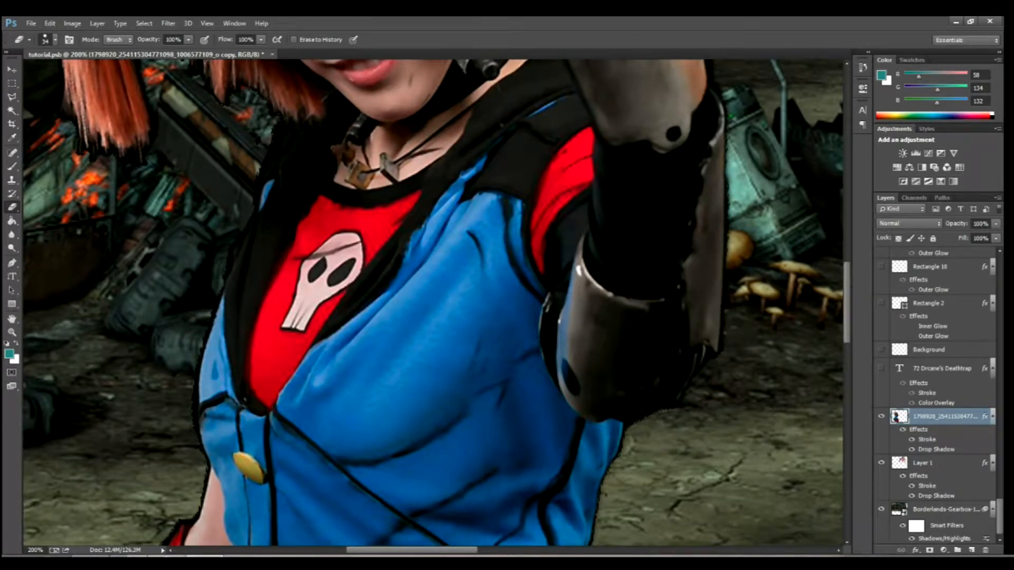
{"action": "left_click", "coordinate": [35, 550]}
{"action": "type", "text": "50"}
{"action": "key", "text": "Return"}
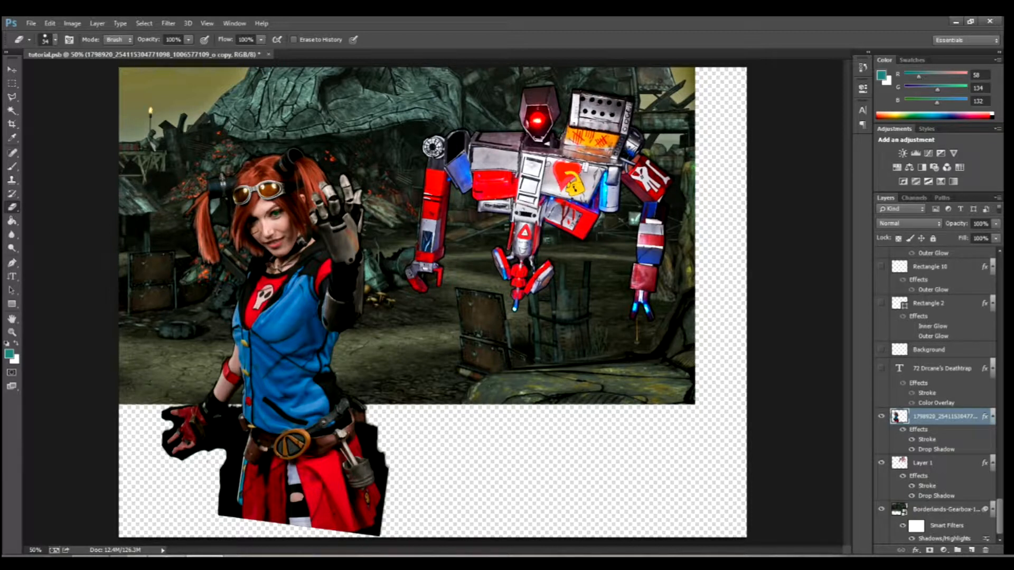
- Examine the robot's cut-out edges at 200% zoom and return to the 50% view
{"action": "double_click", "coordinate": [35, 551]}
{"action": "type", "text": "200"}
{"action": "key", "text": "Return"}
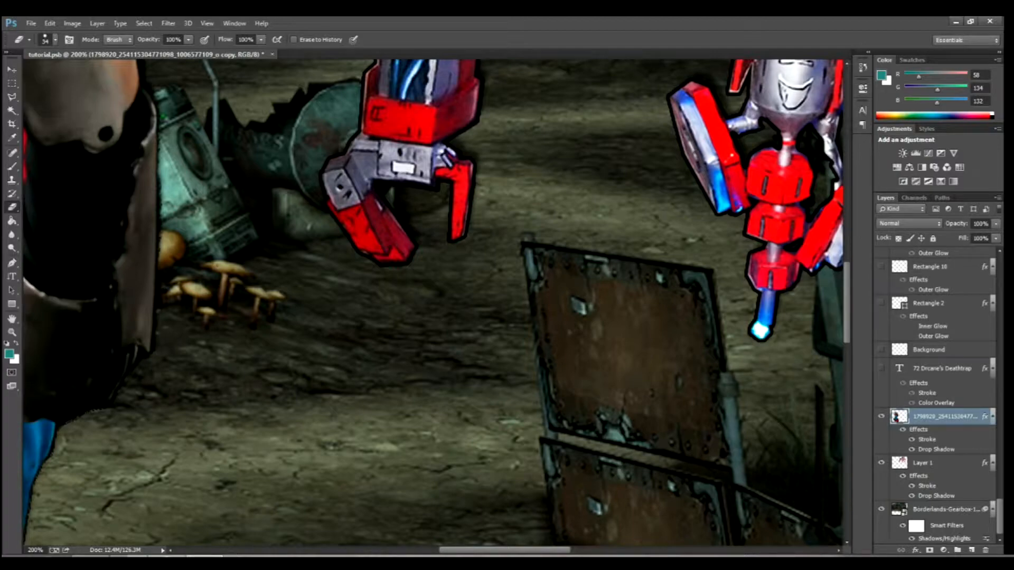
{"action": "left_click_drag", "start_coordinate": [505, 550], "coordinate": [553, 550]}
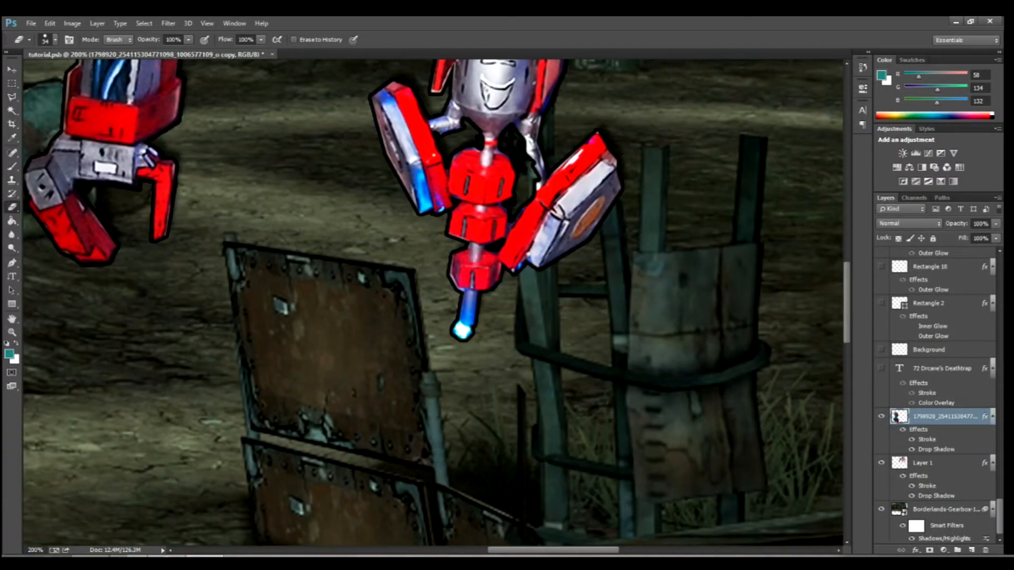
{"action": "scroll", "coordinate": [433, 303], "scroll_direction": "up", "scroll_amount": 1}
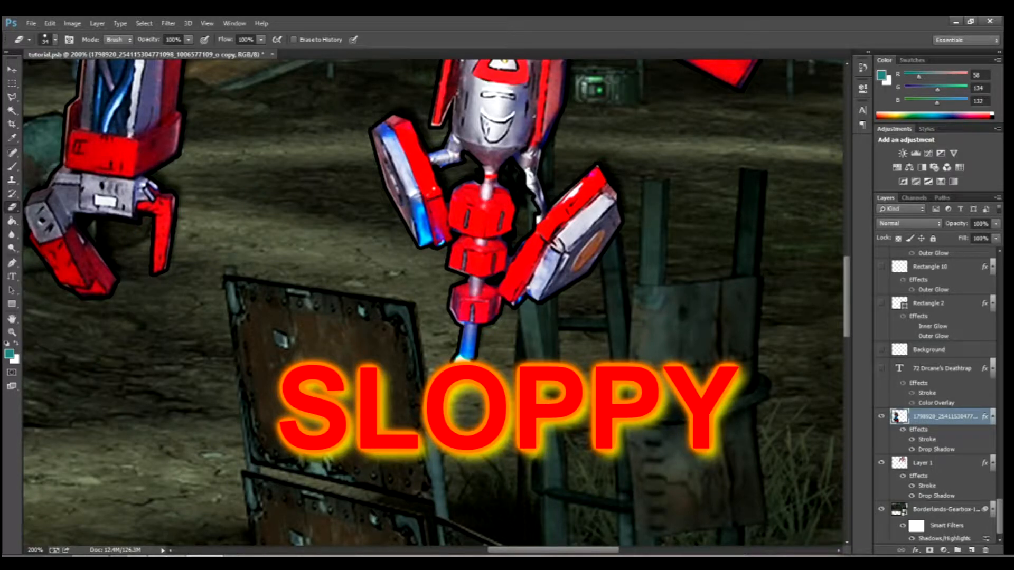
{"action": "left_click_drag", "start_coordinate": [46, 550], "coordinate": [26, 551]}
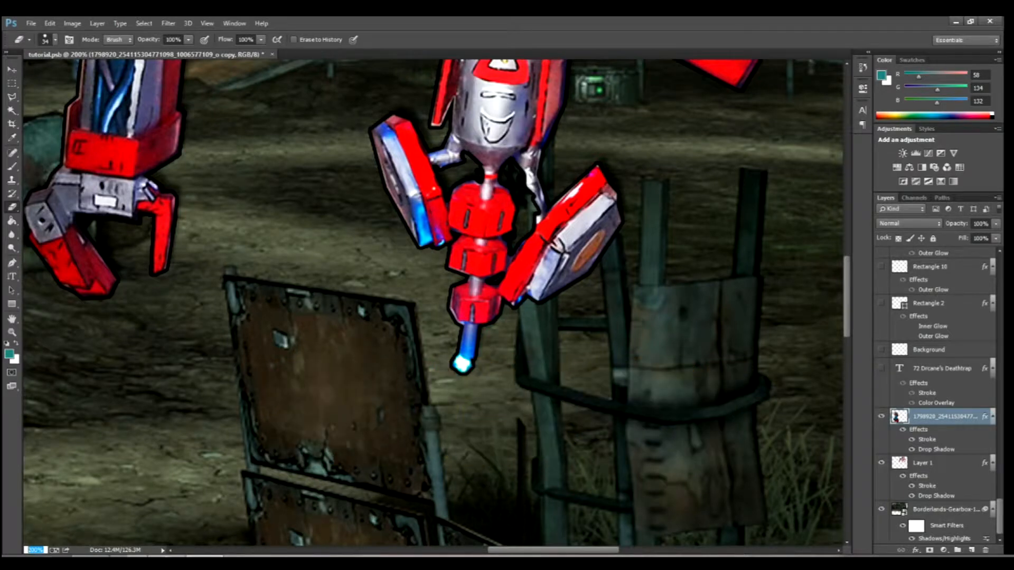
{"action": "type", "text": "50"}
{"action": "key", "text": "Return"}
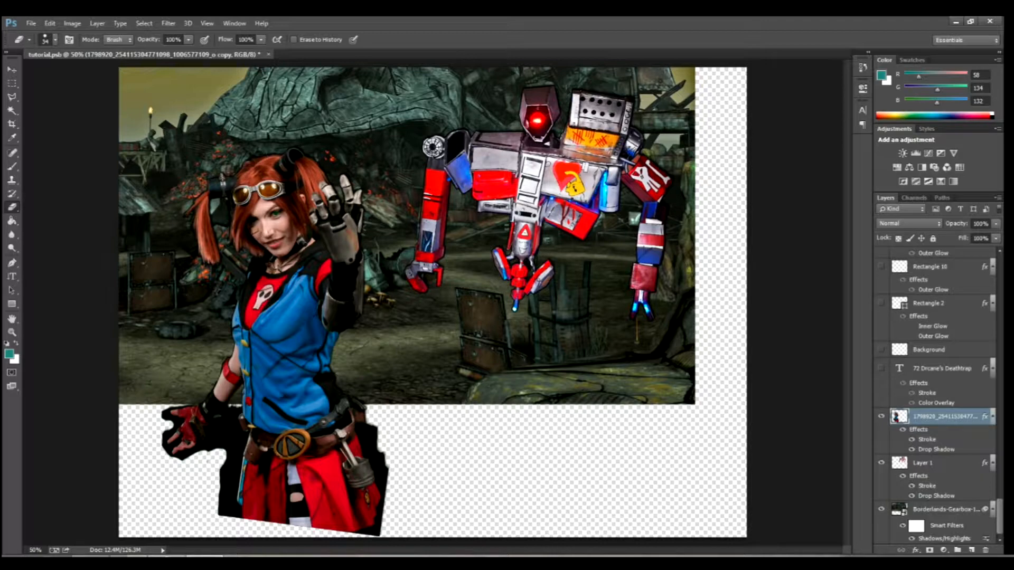
- Switch the character layer's Drop Shadow and Stroke effects off and on at 150% zoom to compare the outline around the head
{"action": "double_click", "coordinate": [900, 416]}
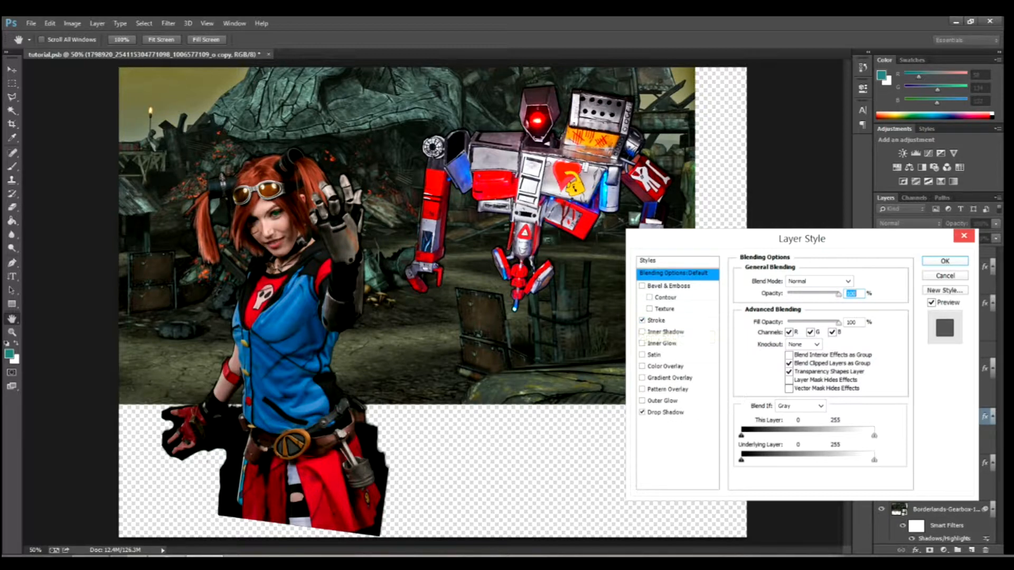
{"action": "double_click", "coordinate": [35, 550]}
{"action": "type", "text": "150"}
{"action": "key", "text": "Return"}
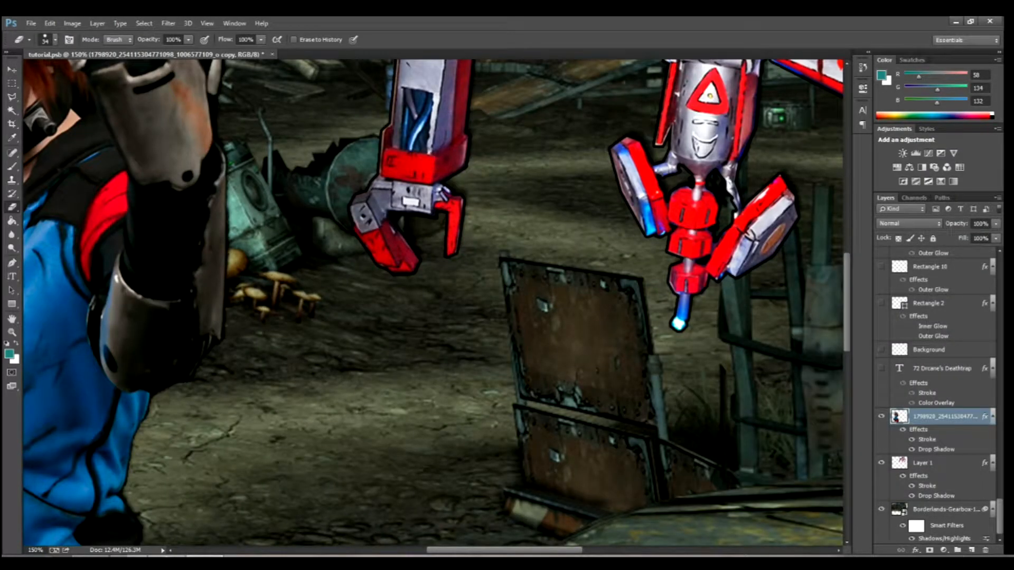
{"action": "scroll", "coordinate": [433, 302], "scroll_direction": "left", "scroll_amount": 10}
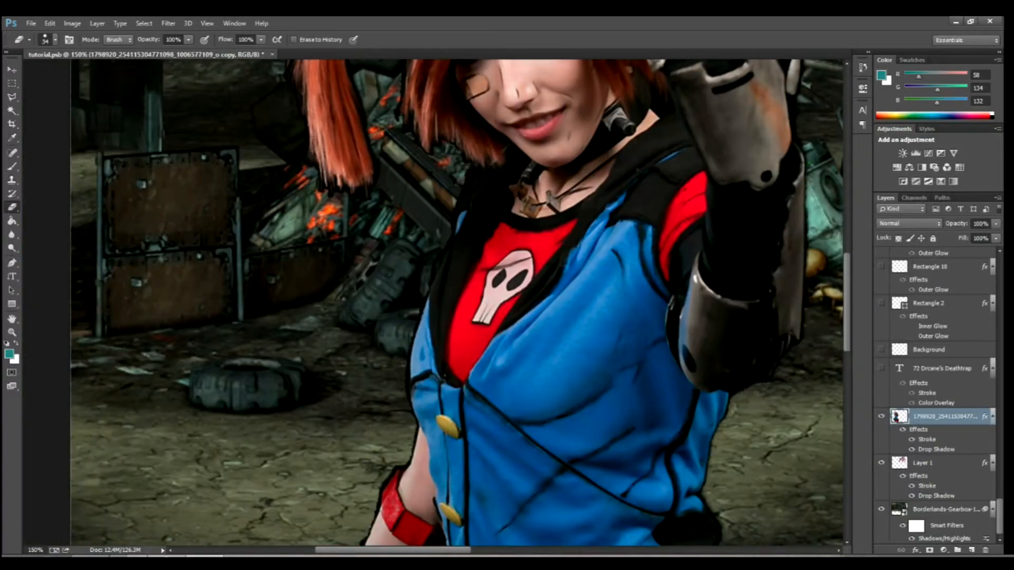
{"action": "scroll", "coordinate": [459, 302], "scroll_direction": "up", "scroll_amount": 4}
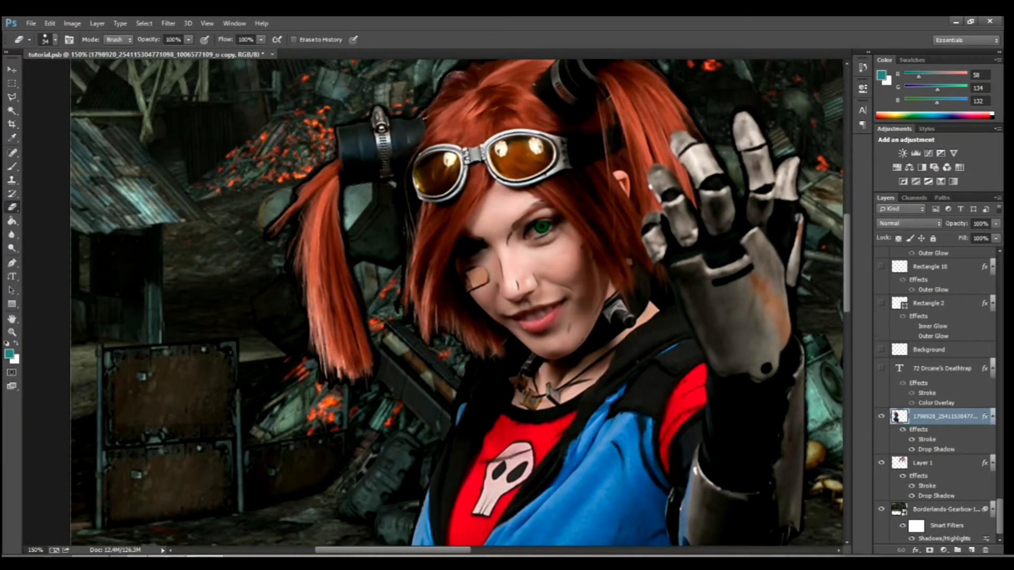
{"action": "scroll", "coordinate": [458, 302], "scroll_direction": "up", "scroll_amount": 2}
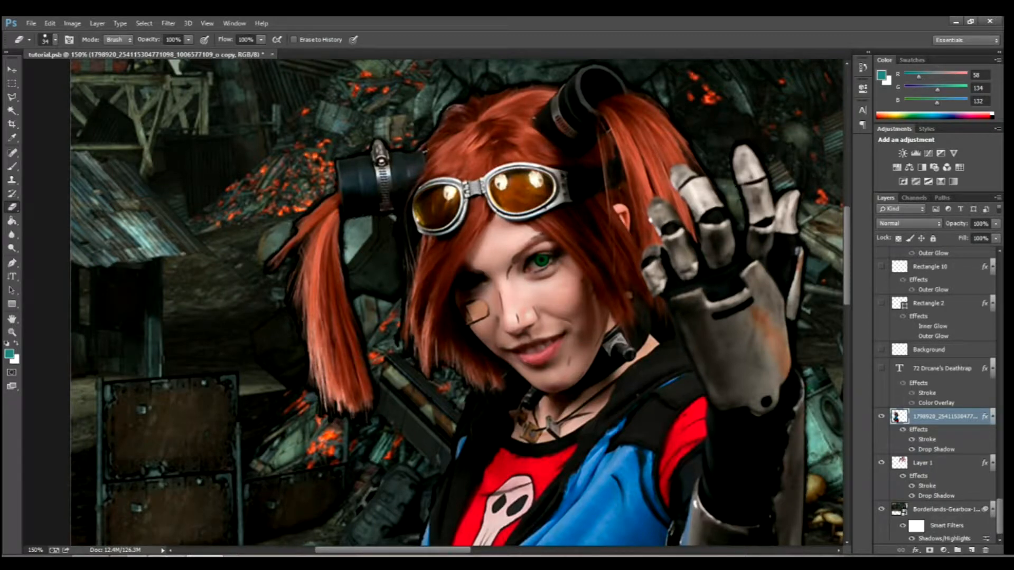
{"action": "double_click", "coordinate": [900, 417]}
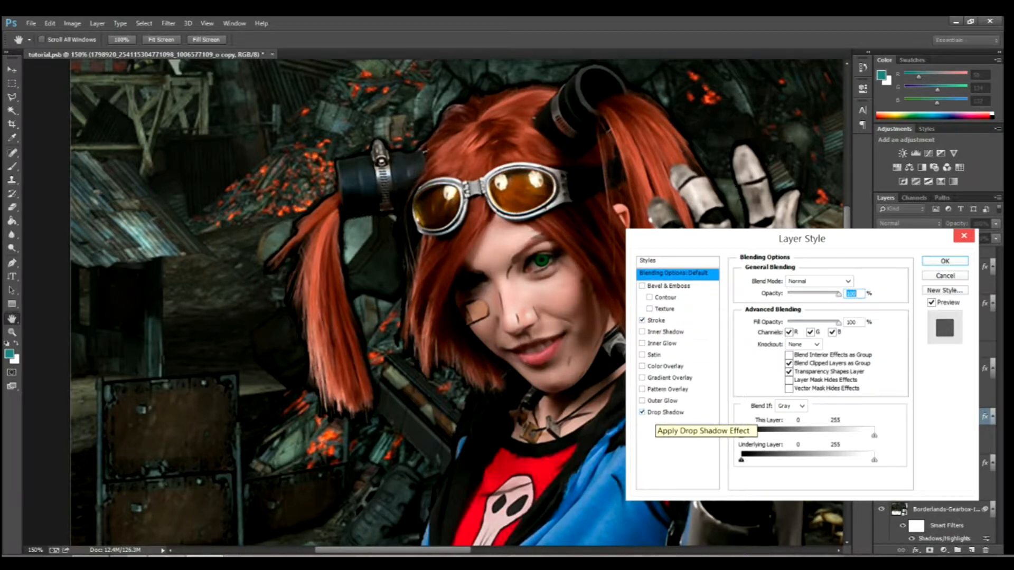
{"action": "left_click", "coordinate": [643, 412]}
{"action": "left_click", "coordinate": [642, 412]}
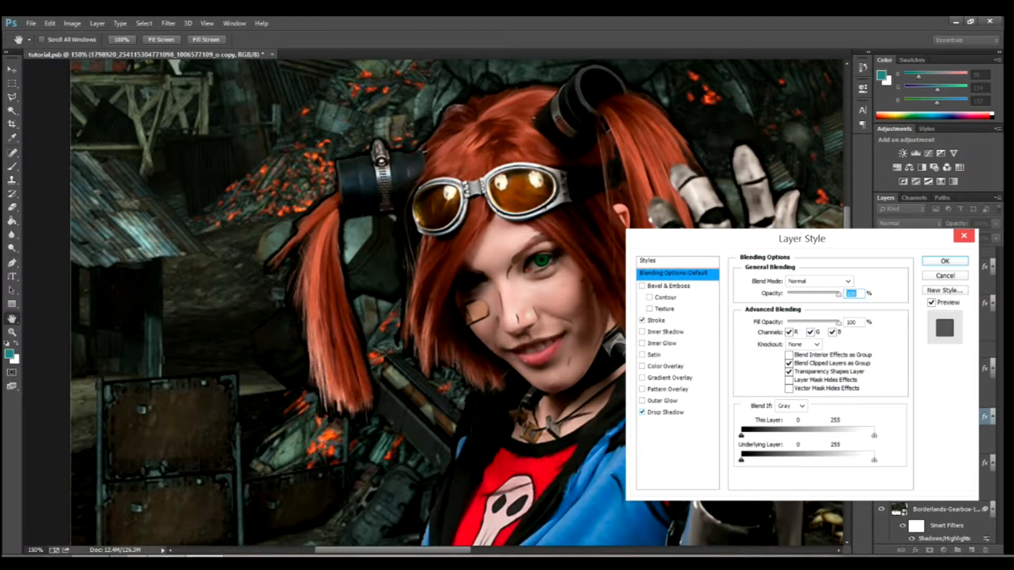
{"action": "left_click", "coordinate": [642, 412]}
{"action": "left_click", "coordinate": [642, 320]}
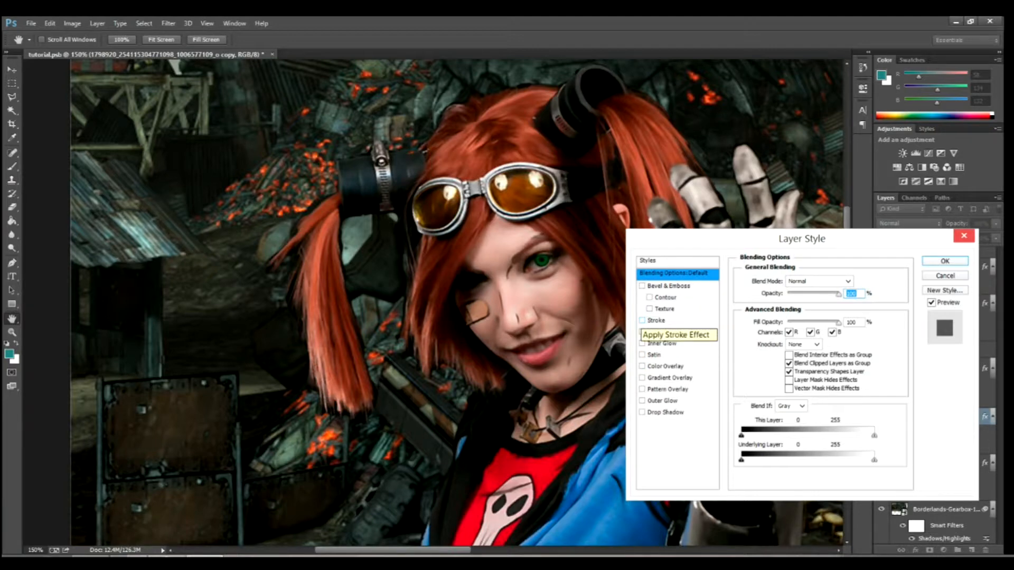
{"action": "left_click", "coordinate": [642, 320]}
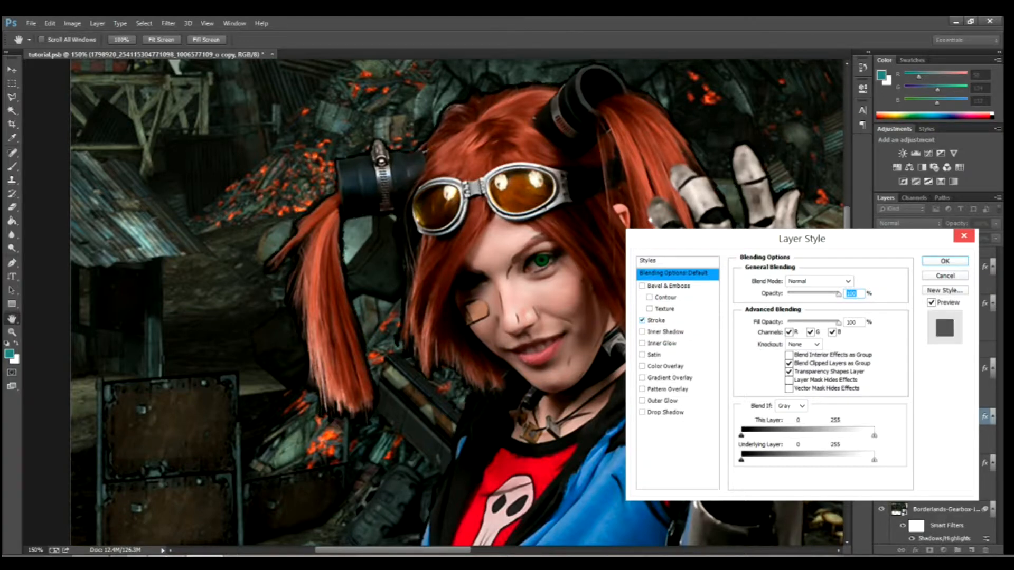
- Set the character layer's stroke size to 1 px and its drop shadow to a -125° angle, 6 px distance and 6 px size
{"action": "left_click", "coordinate": [657, 320]}
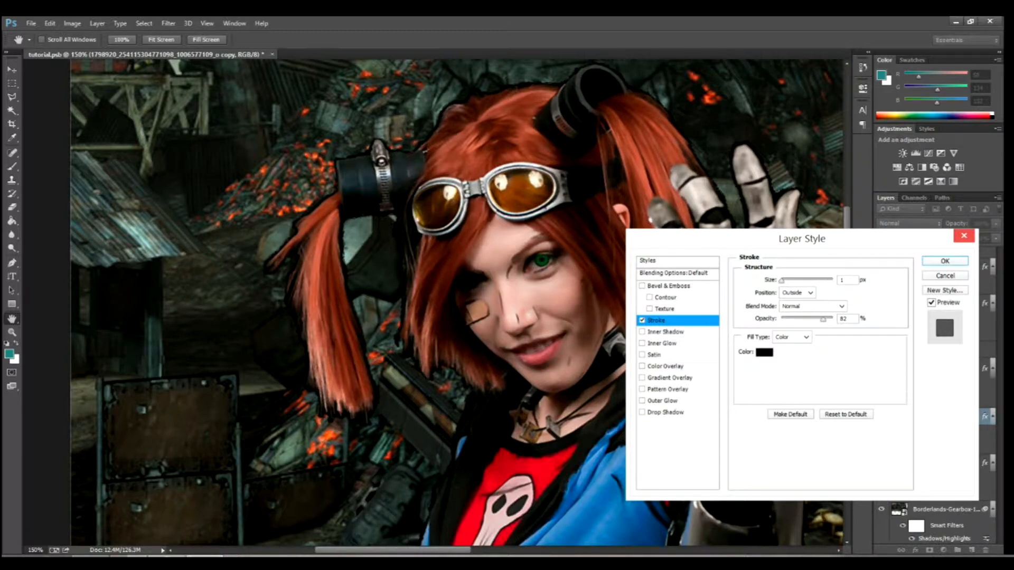
{"action": "mouse_move", "coordinate": [781, 280]}
{"action": "left_mouse_down"}
{"action": "mouse_move", "coordinate": [795, 280]}
{"action": "mouse_move", "coordinate": [781, 280]}
{"action": "left_mouse_up"}
{"action": "left_click", "coordinate": [666, 412]}
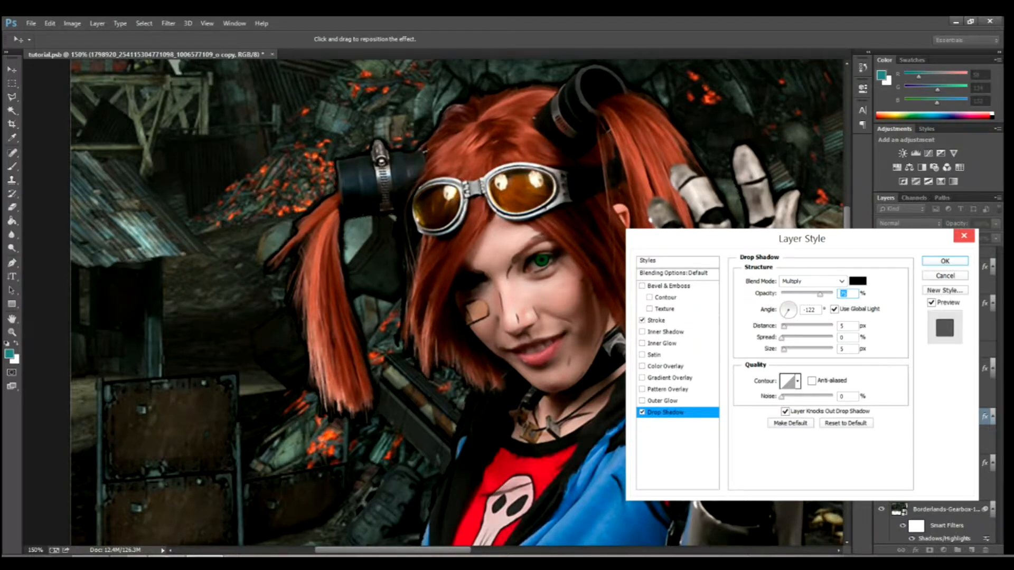
{"action": "left_click_drag", "start_coordinate": [802, 239], "coordinate": [772, 226]}
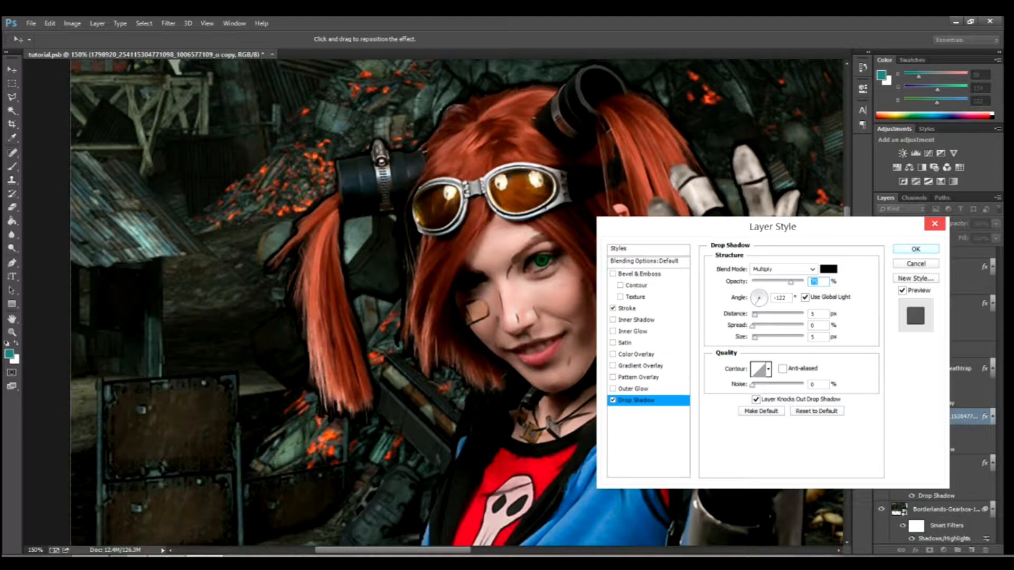
{"action": "left_click_drag", "start_coordinate": [772, 227], "coordinate": [738, 228]}
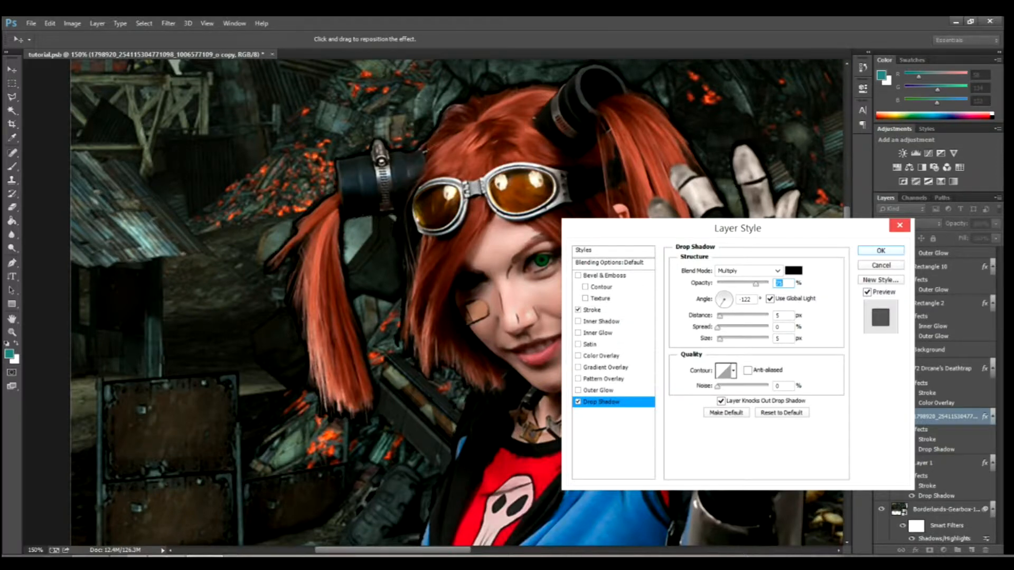
{"action": "left_click_drag", "start_coordinate": [737, 228], "coordinate": [713, 228]}
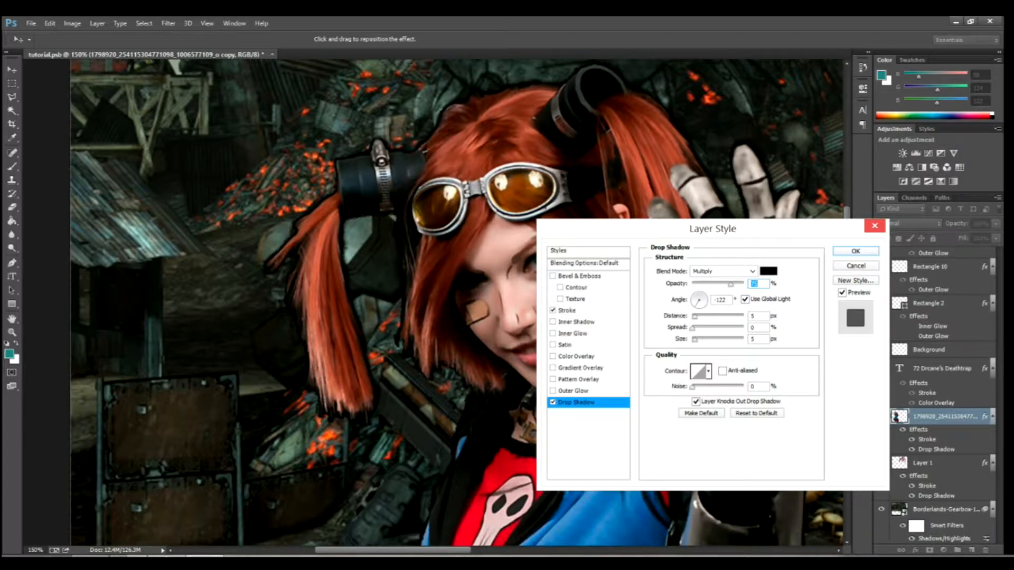
{"action": "left_click", "coordinate": [703, 295]}
{"action": "left_click", "coordinate": [695, 305]}
{"action": "left_click_drag", "start_coordinate": [694, 317], "coordinate": [695, 317]}
{"action": "left_click_drag", "start_coordinate": [695, 340], "coordinate": [695, 339]}
{"action": "left_click", "coordinate": [855, 251]}
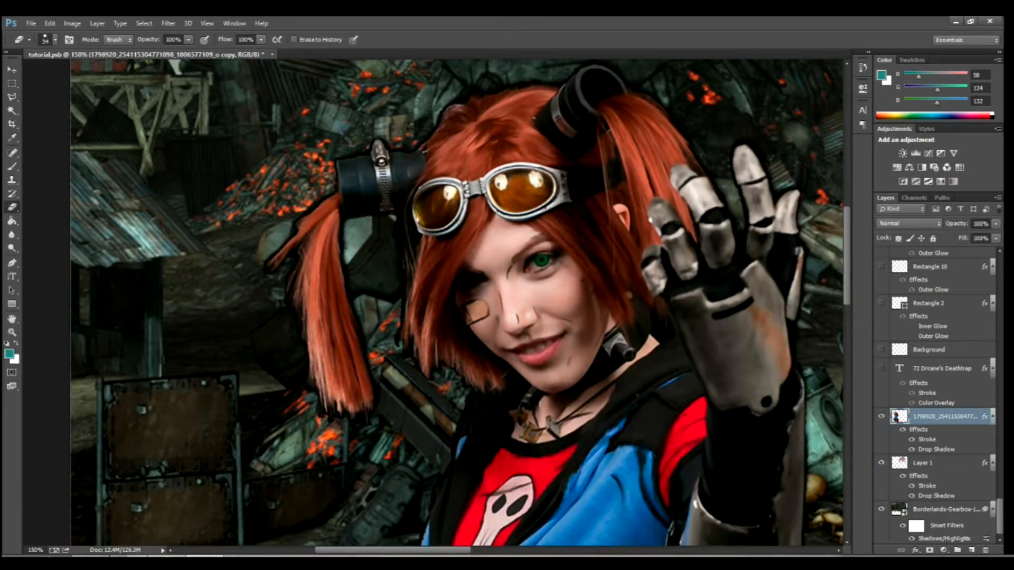
- Review the Stroke and Drop Shadow settings of the robot's Layer 1 at 50% zoom without changing them
{"action": "left_click", "coordinate": [37, 549]}
{"action": "type", "text": "50"}
{"action": "key", "text": "Return"}
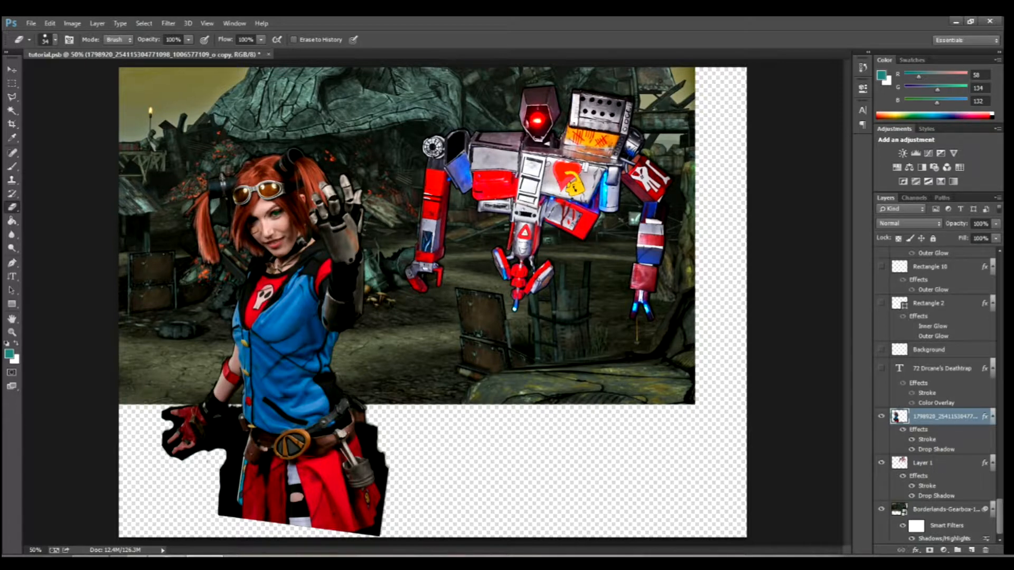
{"action": "left_click", "coordinate": [939, 463]}
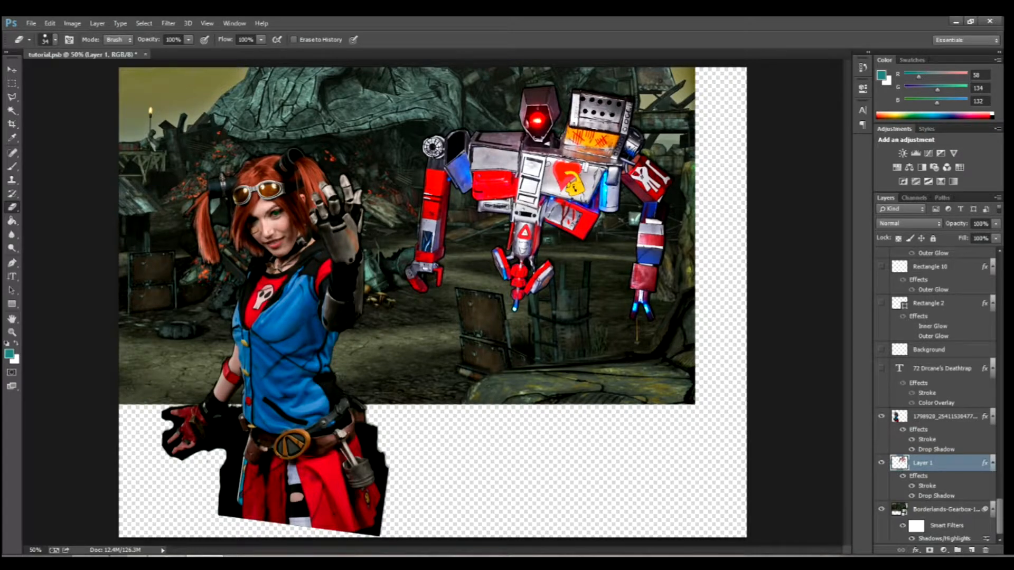
{"action": "double_click", "coordinate": [950, 463]}
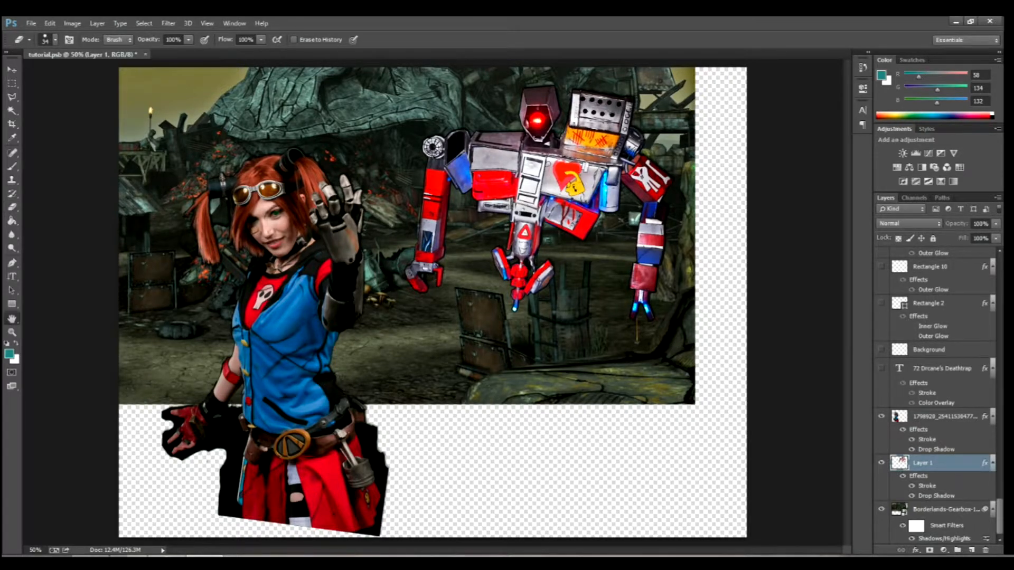
{"action": "left_click", "coordinate": [567, 311]}
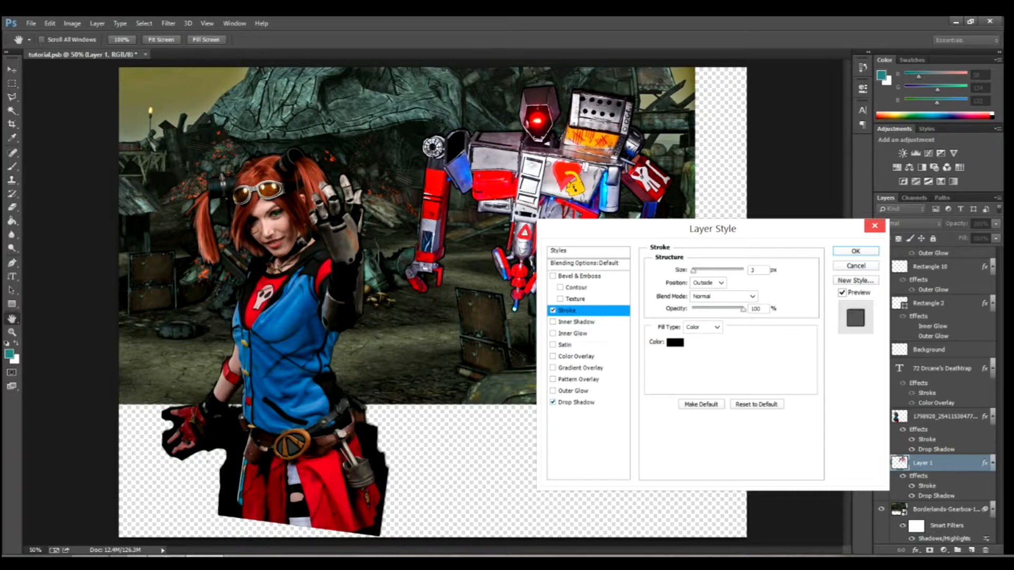
{"action": "left_click", "coordinate": [577, 402]}
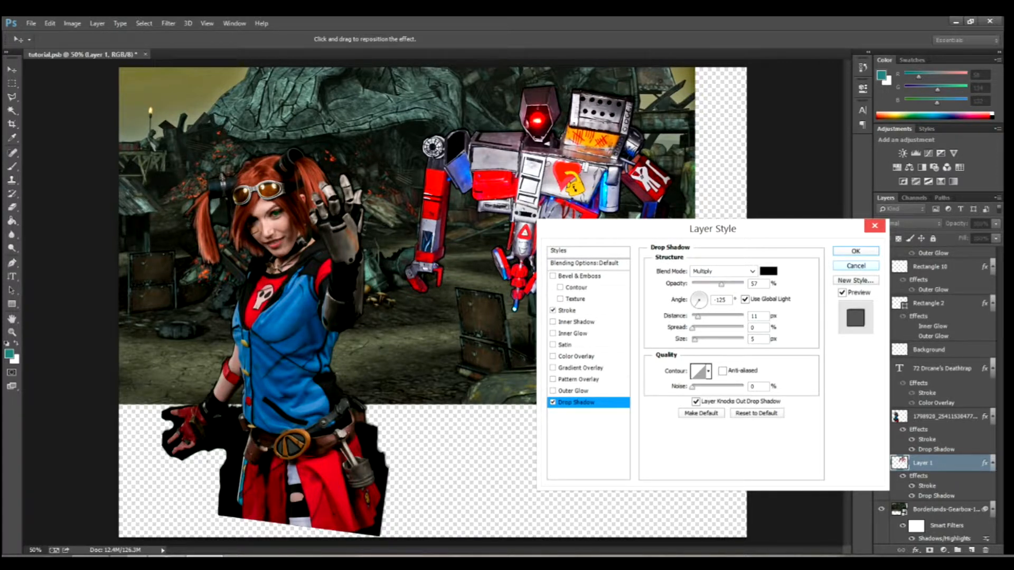
{"action": "left_click", "coordinate": [856, 266]}
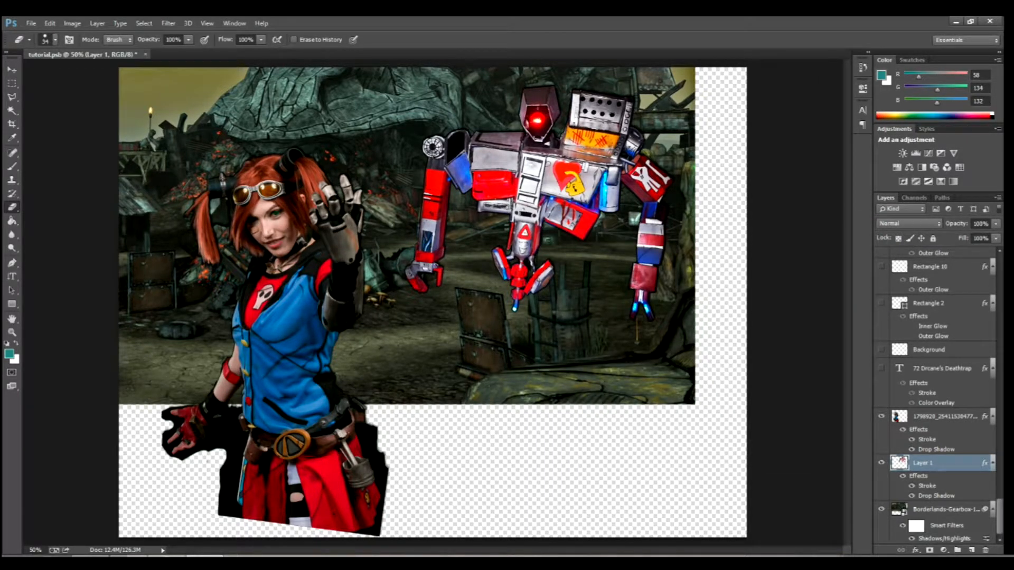
{"action": "double_click", "coordinate": [36, 550]}
{"action": "double_click", "coordinate": [950, 463]}
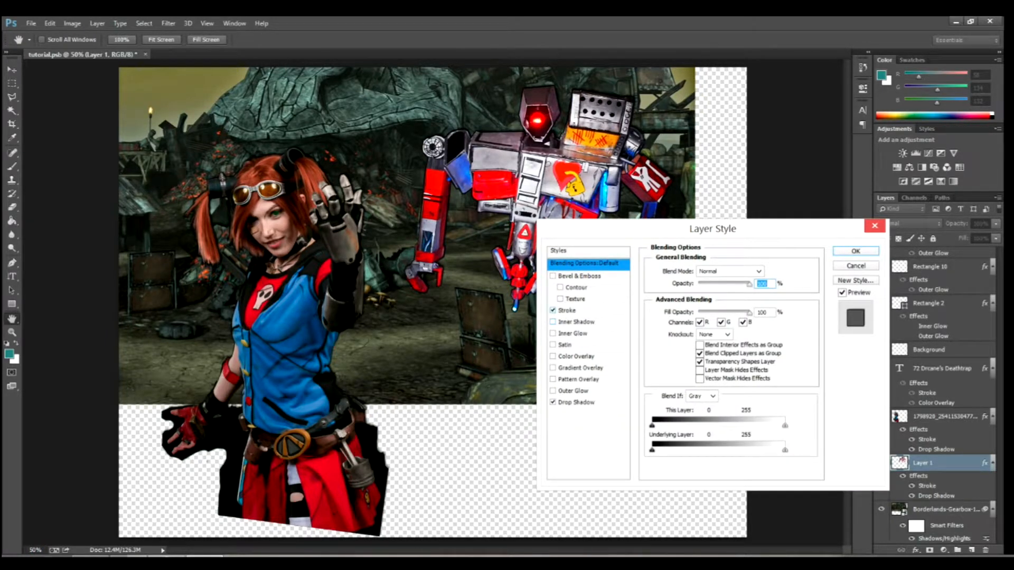
{"action": "left_click", "coordinate": [567, 311]}
{"action": "left_click", "coordinate": [576, 402]}
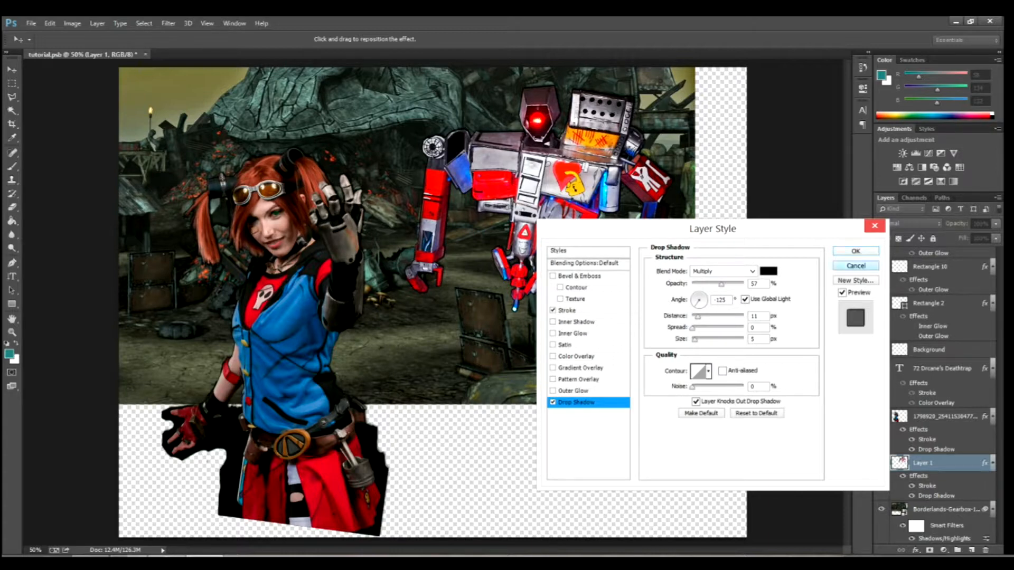
{"action": "left_click", "coordinate": [856, 266]}
- Review the Stroke and Drop Shadow settings of the red-haired character's layer for comparison with the robot's, without changing them
{"action": "left_click", "coordinate": [946, 417]}
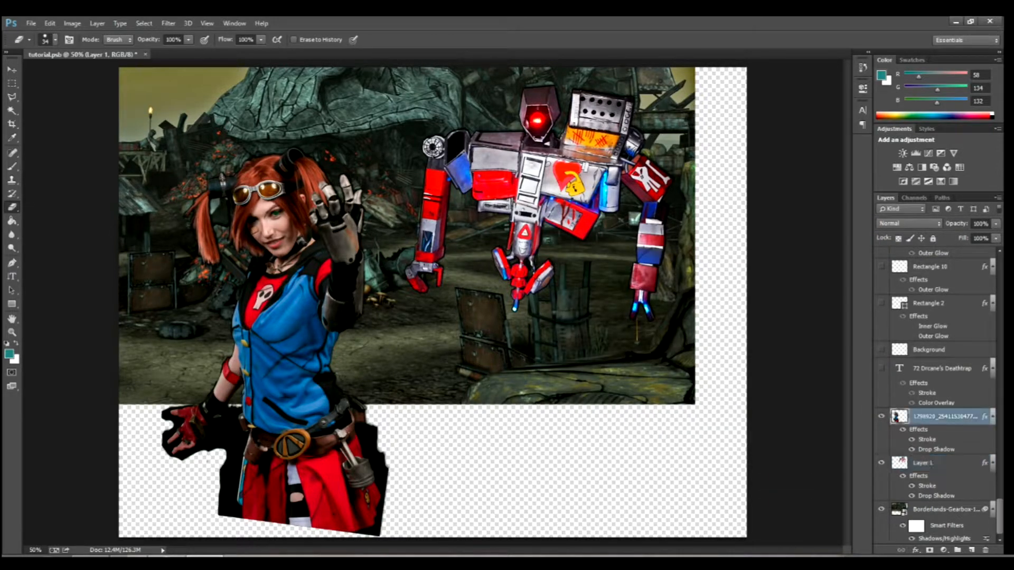
{"action": "double_click", "coordinate": [945, 417]}
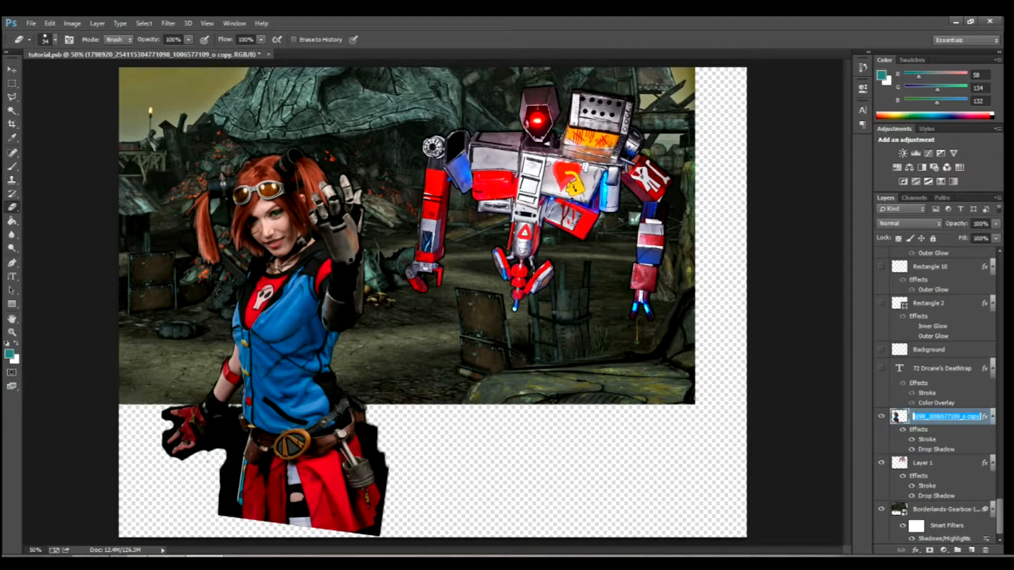
{"action": "double_click", "coordinate": [899, 416]}
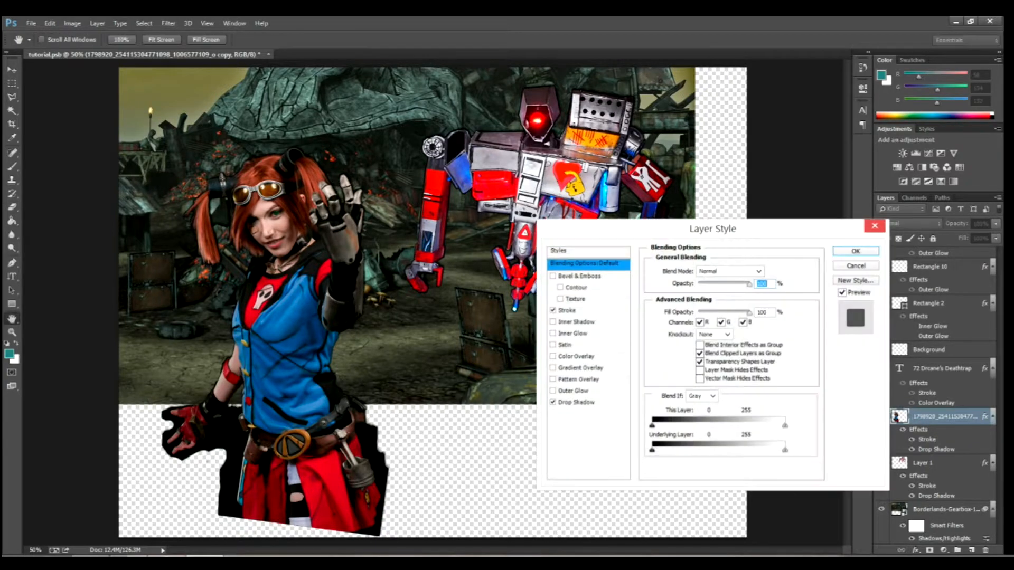
{"action": "left_click", "coordinate": [568, 311]}
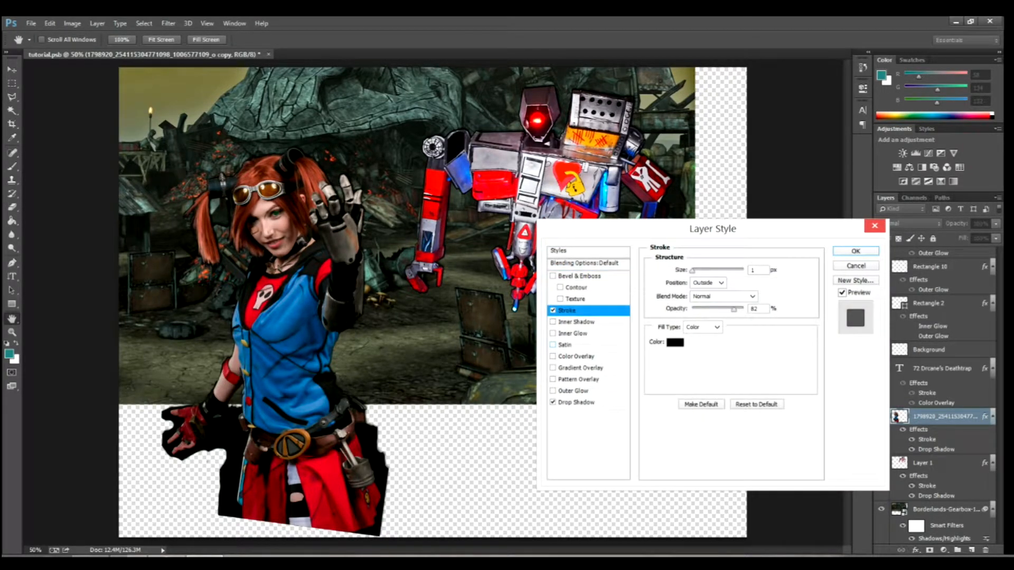
{"action": "left_click", "coordinate": [577, 403]}
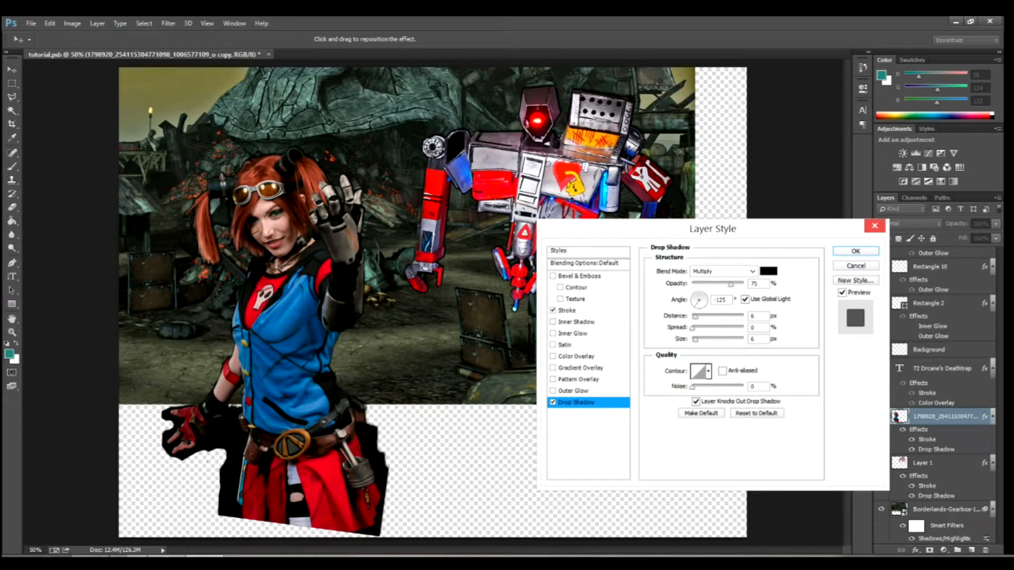
{"action": "left_click", "coordinate": [856, 266]}
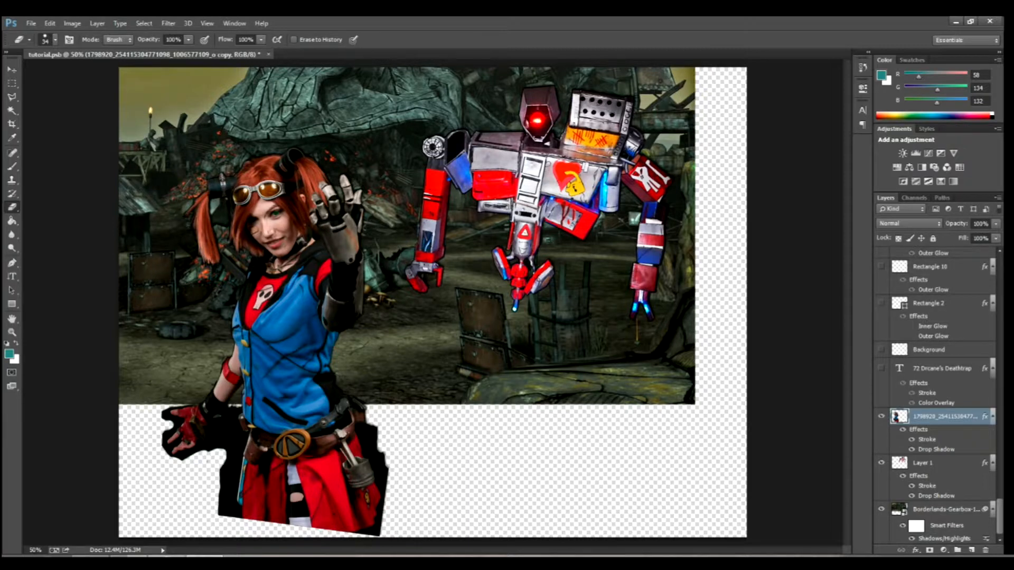
- Look through the hidden text and rectangle layers above the character and select the Rectangle 1 copy 18 layer
{"action": "scroll", "coordinate": [935, 396], "scroll_direction": "up", "scroll_amount": 4}
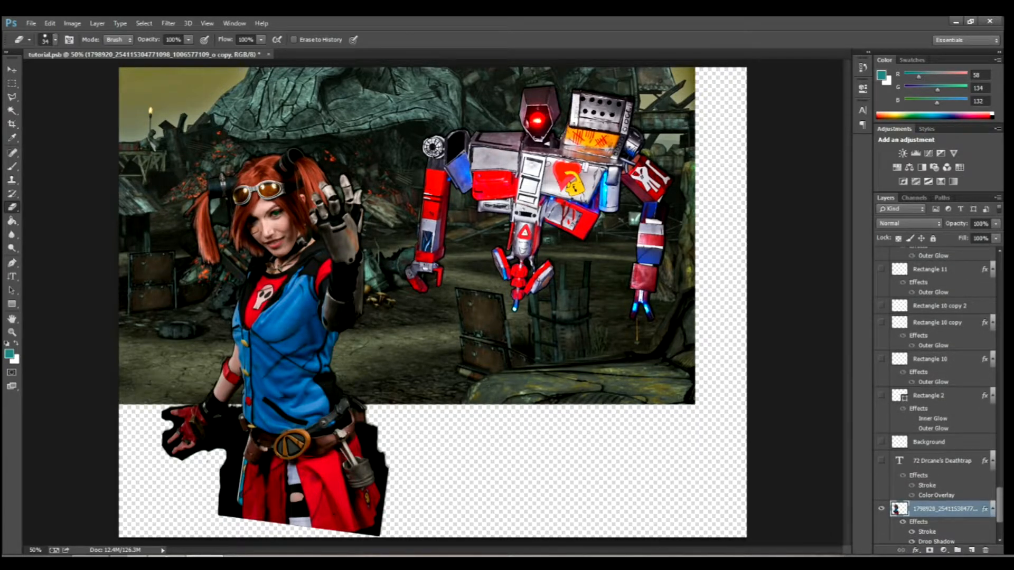
{"action": "scroll", "coordinate": [935, 396], "scroll_direction": "up", "scroll_amount": 10}
{"action": "scroll", "coordinate": [934, 396], "scroll_direction": "up", "scroll_amount": 2}
{"action": "scroll", "coordinate": [935, 396], "scroll_direction": "down", "scroll_amount": 3}
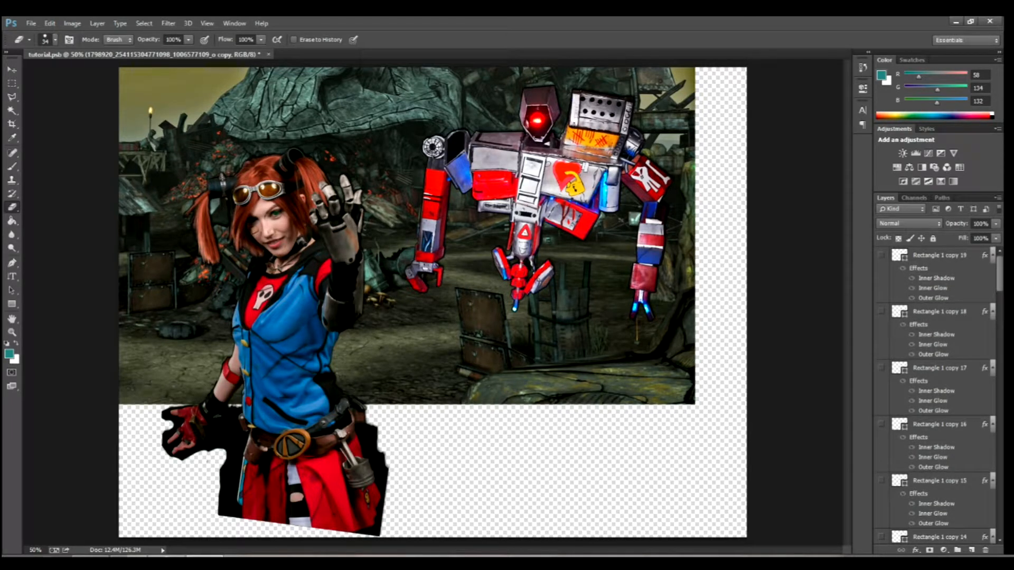
{"action": "scroll", "coordinate": [935, 396], "scroll_direction": "down", "scroll_amount": 10}
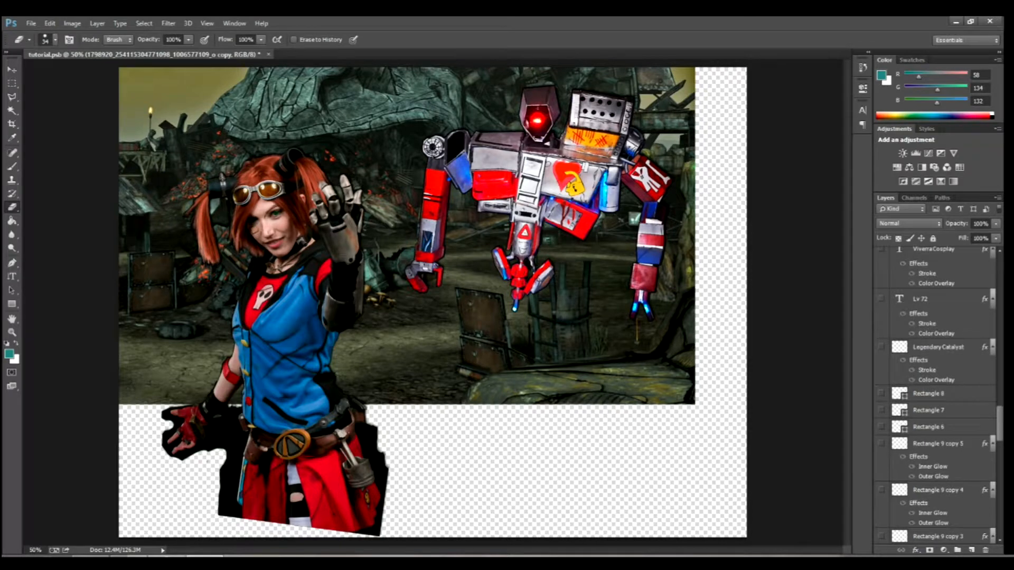
{"action": "scroll", "coordinate": [935, 396], "scroll_direction": "up", "scroll_amount": 1}
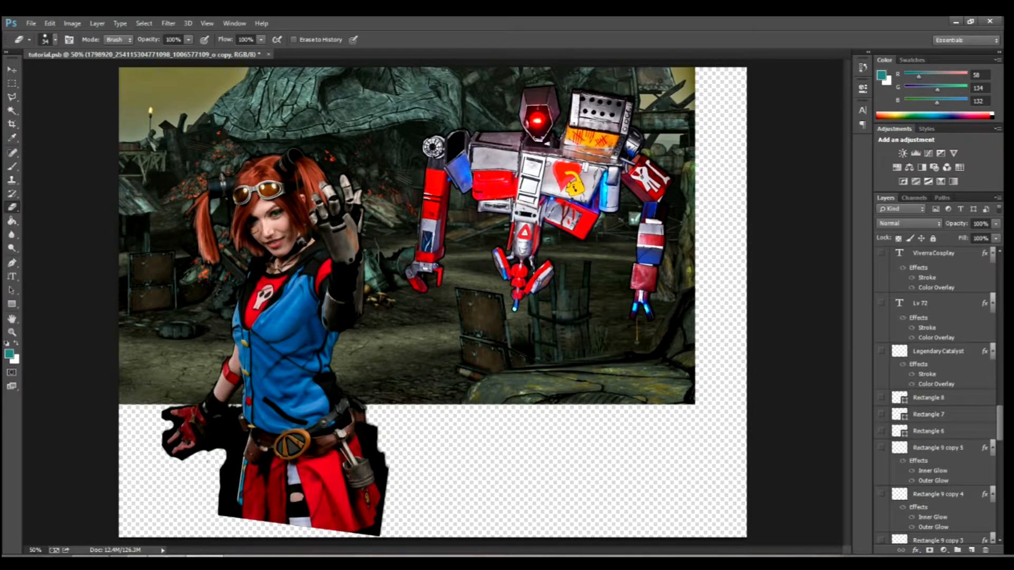
{"action": "scroll", "coordinate": [934, 397], "scroll_direction": "up", "scroll_amount": 10}
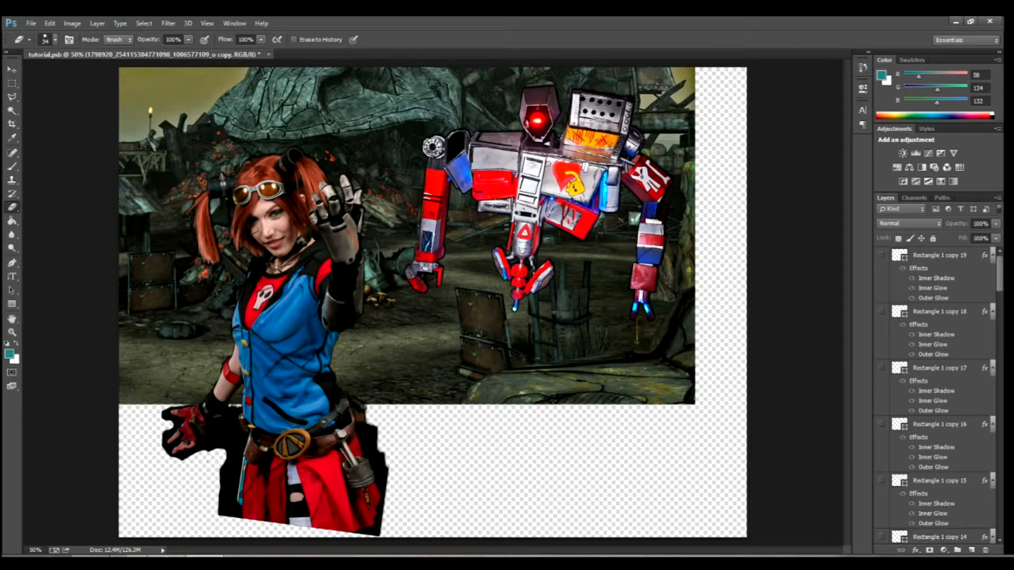
{"action": "left_click", "coordinate": [939, 256]}
{"action": "left_click", "coordinate": [939, 312]}
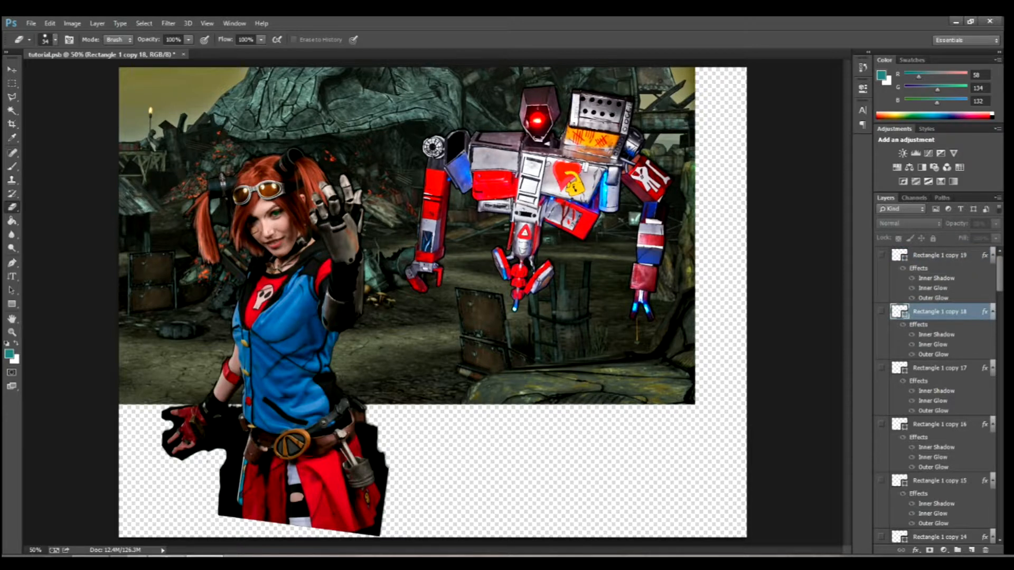
{"action": "left_click", "coordinate": [940, 256], "text": "ctrl"}
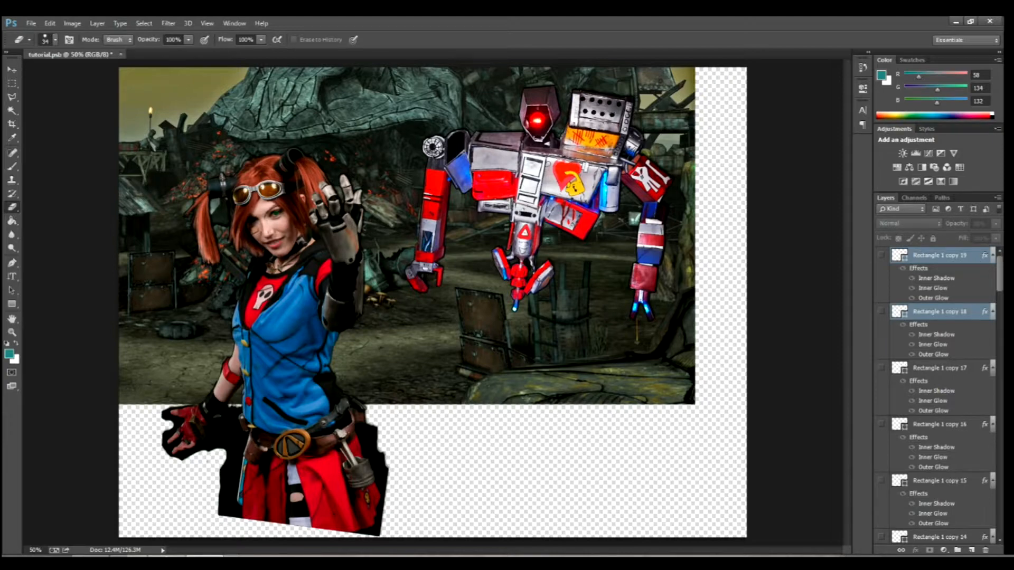
{"action": "right_click", "coordinate": [949, 256]}
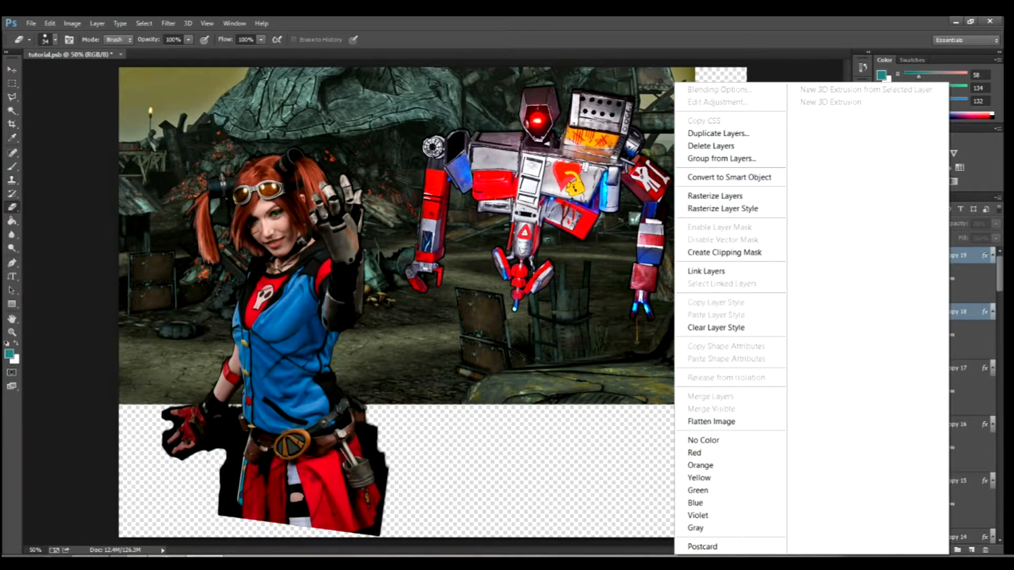
{"action": "key", "text": "Escape"}
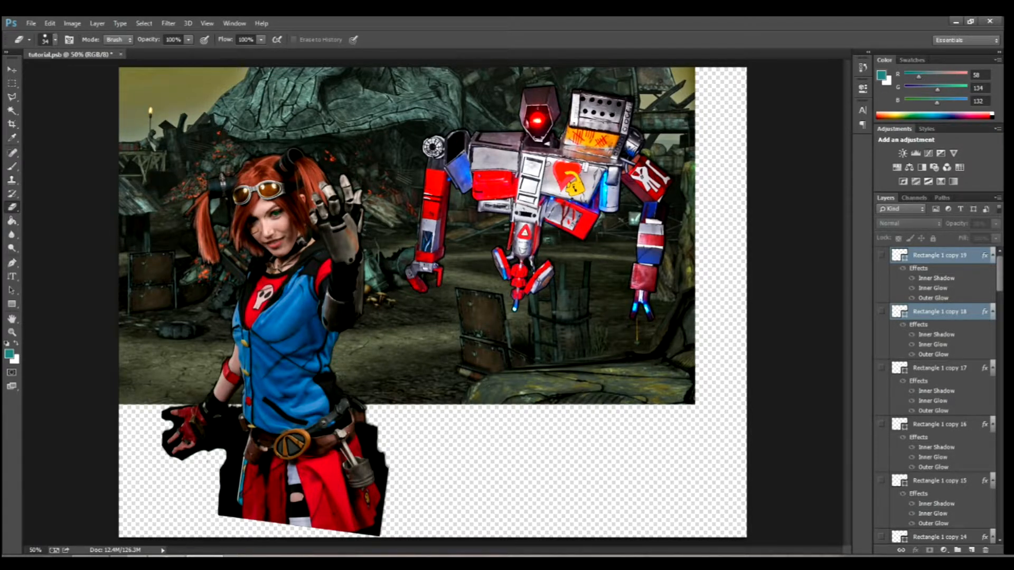
- Show the Rectangle 1 copy 19 layer, comparing it hidden and visible over the red-haired character's hair at 120% zoom
{"action": "left_click", "coordinate": [881, 255]}
{"action": "left_click", "coordinate": [882, 255]}
{"action": "left_click", "coordinate": [882, 255]}
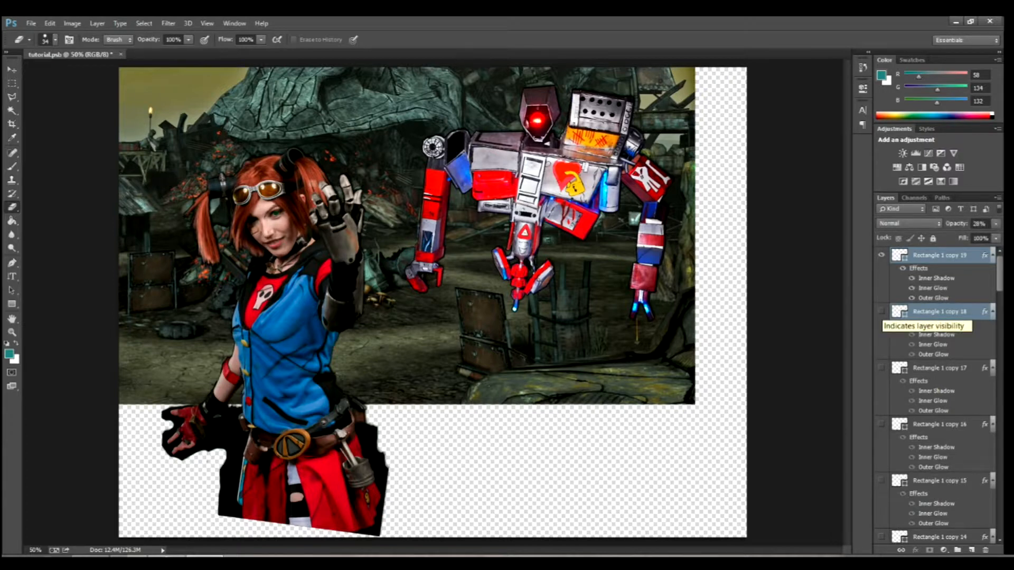
{"action": "left_click", "coordinate": [36, 550]}
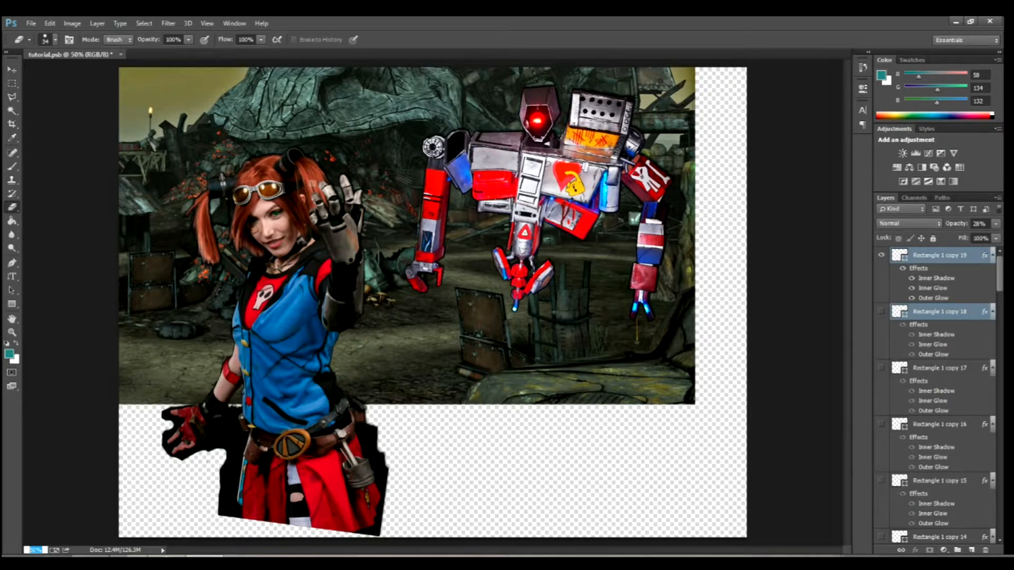
{"action": "type", "text": "120%"}
{"action": "key", "text": "Return"}
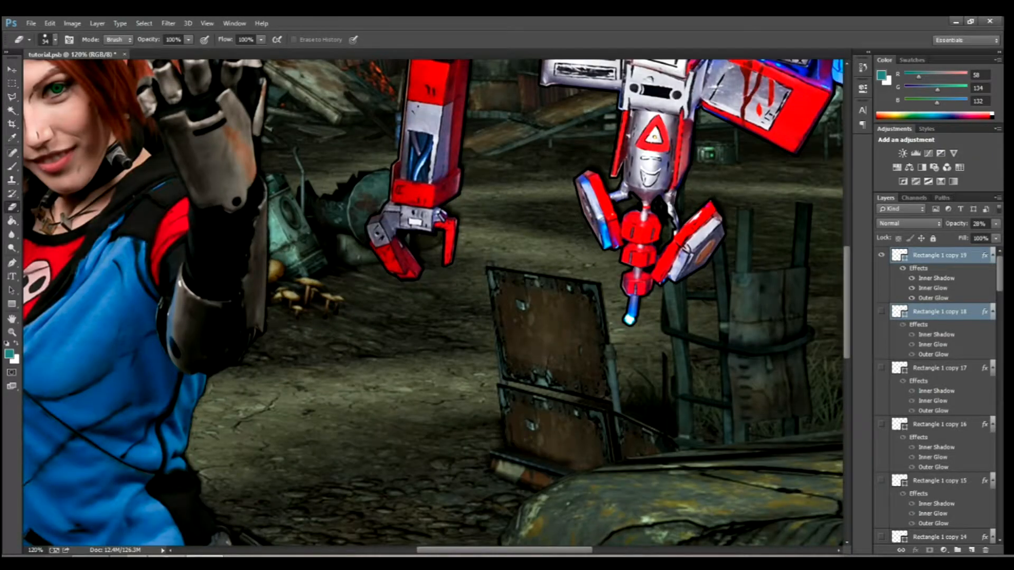
{"action": "scroll", "coordinate": [433, 303], "scroll_direction": "up", "scroll_amount": 4}
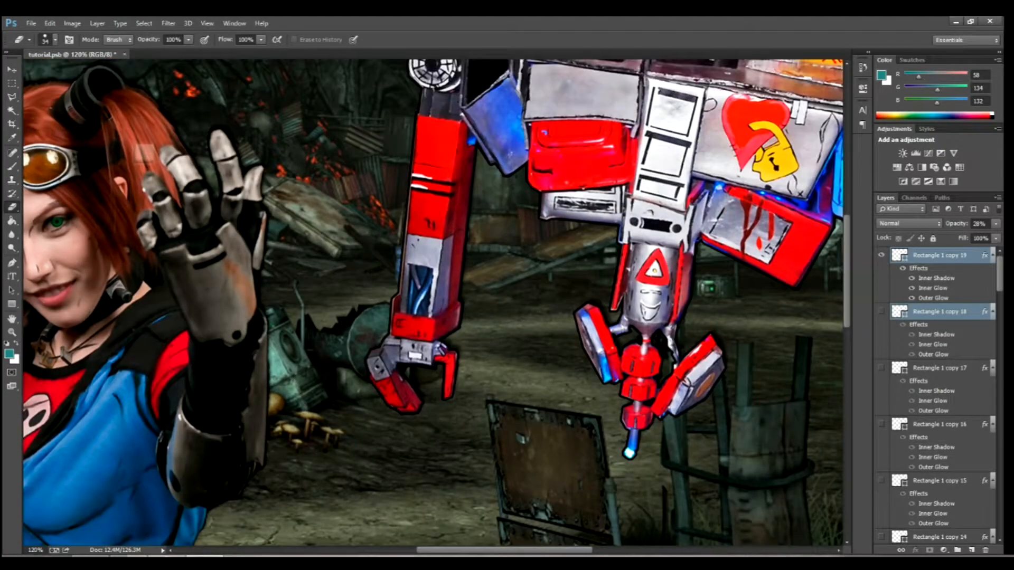
{"action": "scroll", "coordinate": [433, 306], "scroll_direction": "left", "scroll_amount": 4}
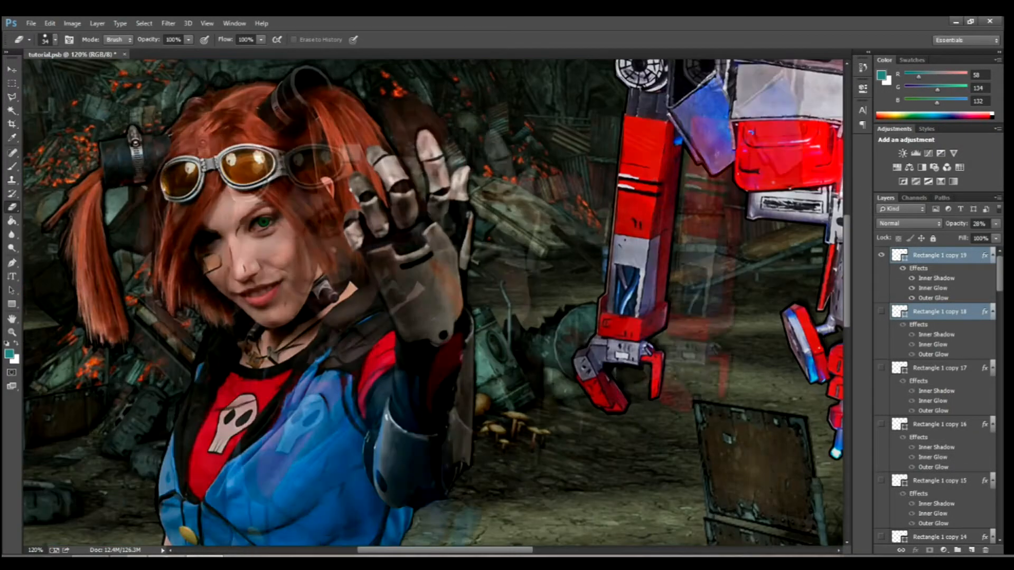
{"action": "scroll", "coordinate": [433, 302], "scroll_direction": "up", "scroll_amount": 1}
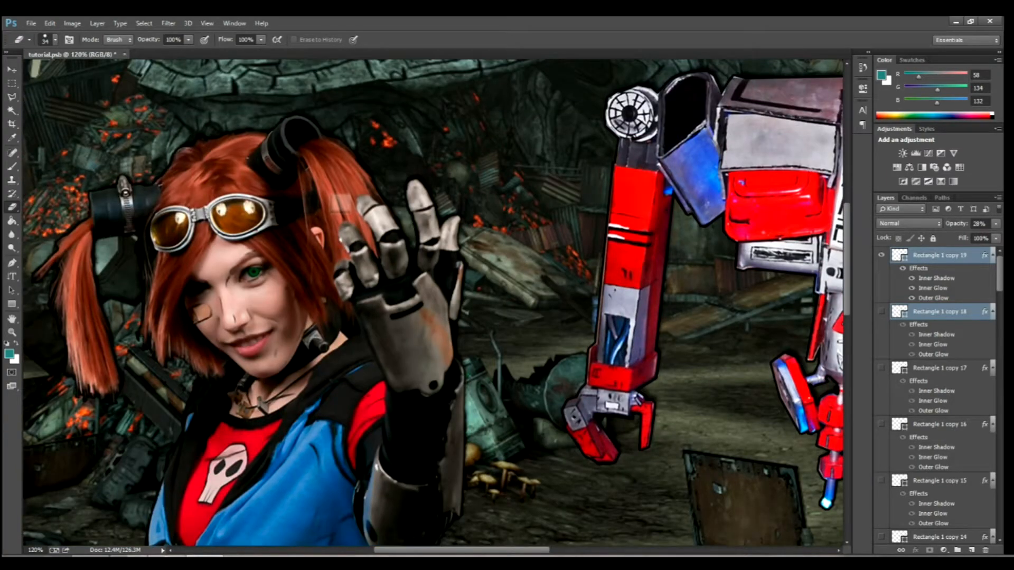
{"action": "scroll", "coordinate": [436, 302], "scroll_direction": "up", "scroll_amount": 1}
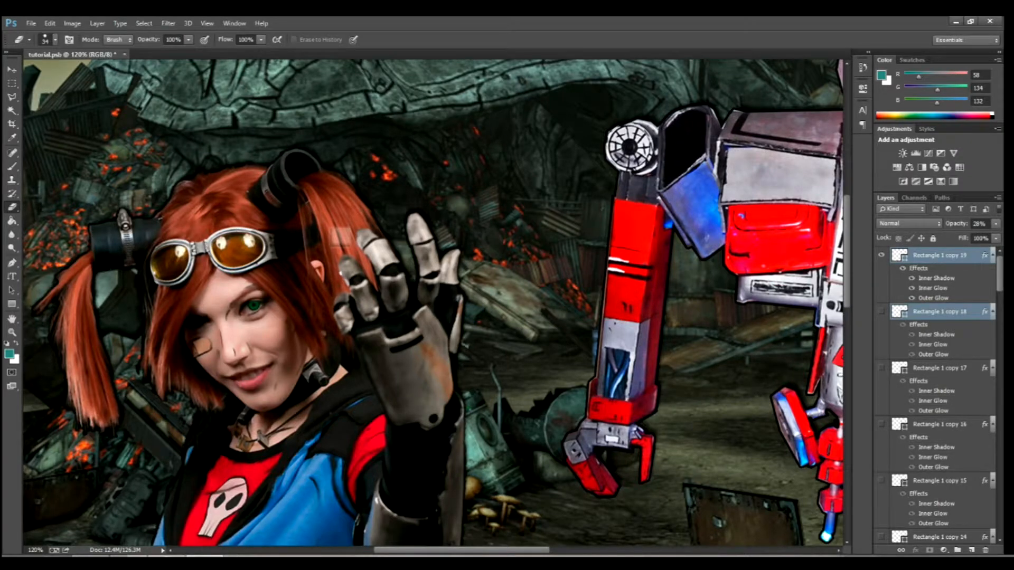
{"action": "key", "text": "ctrl+comma"}
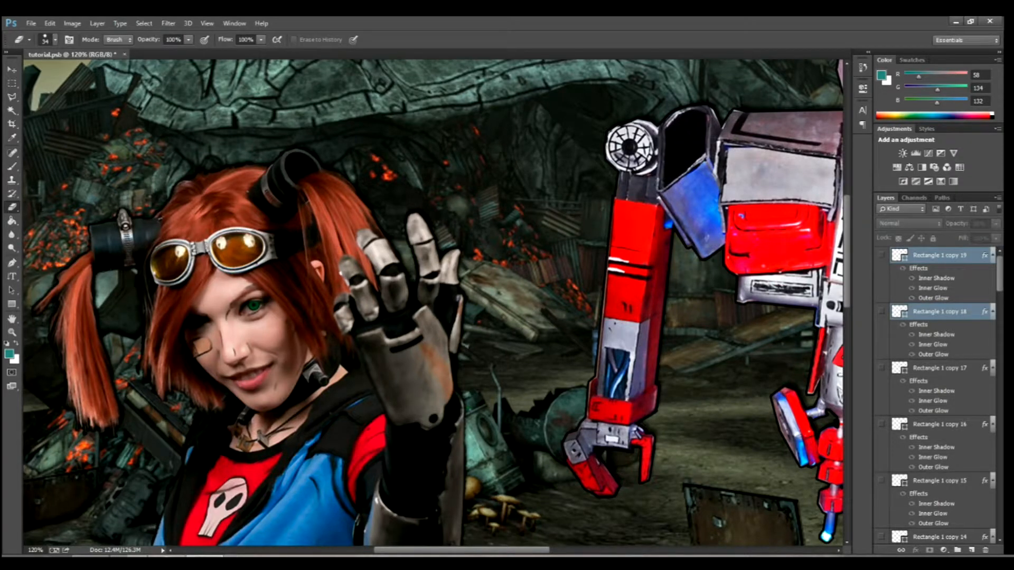
{"action": "left_click", "coordinate": [881, 255]}
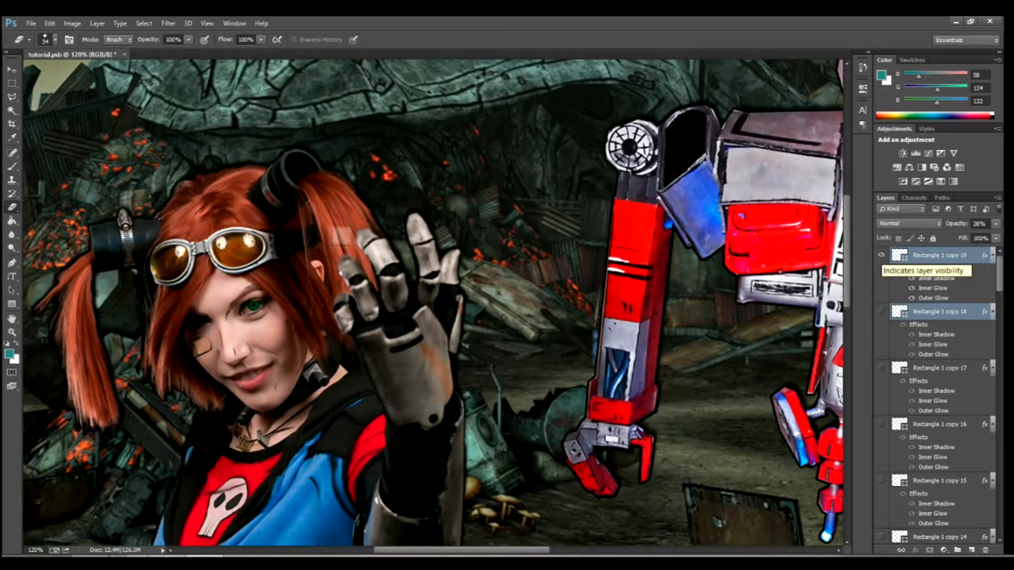
- Show the Rectangle 1 copy 18, 17, 16, 15, 14 and 12 layers above the character's raised hand
{"action": "left_click", "coordinate": [881, 312]}
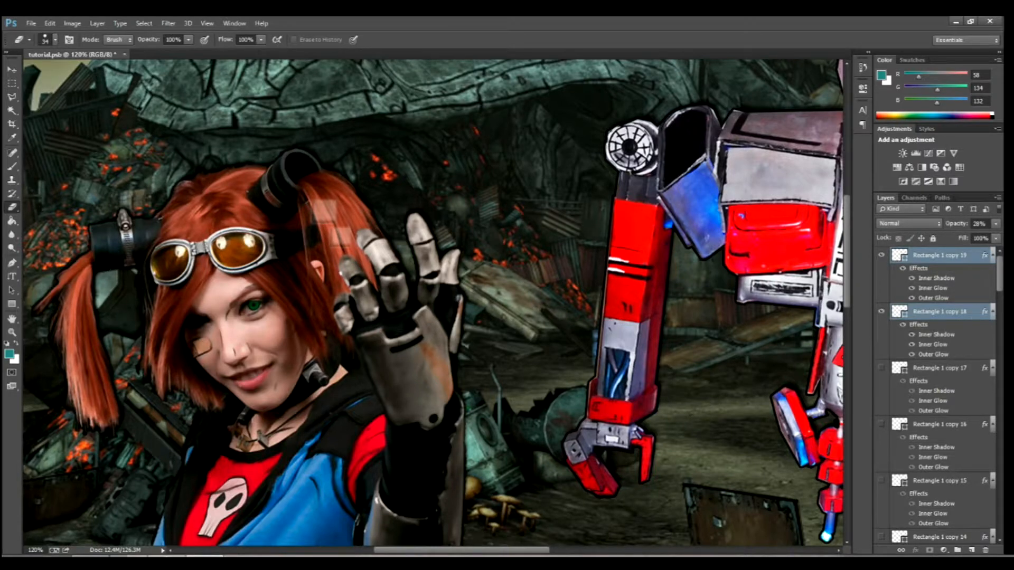
{"action": "left_click", "coordinate": [880, 368]}
{"action": "left_click", "coordinate": [881, 424]}
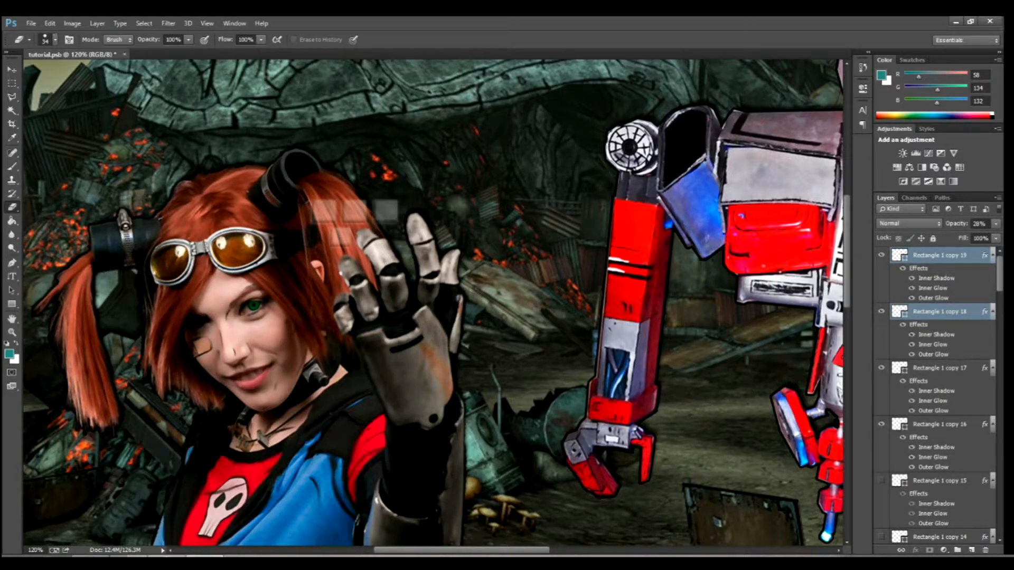
{"action": "left_click", "coordinate": [881, 481]}
{"action": "scroll", "coordinate": [881, 481], "scroll_direction": "down", "scroll_amount": 2}
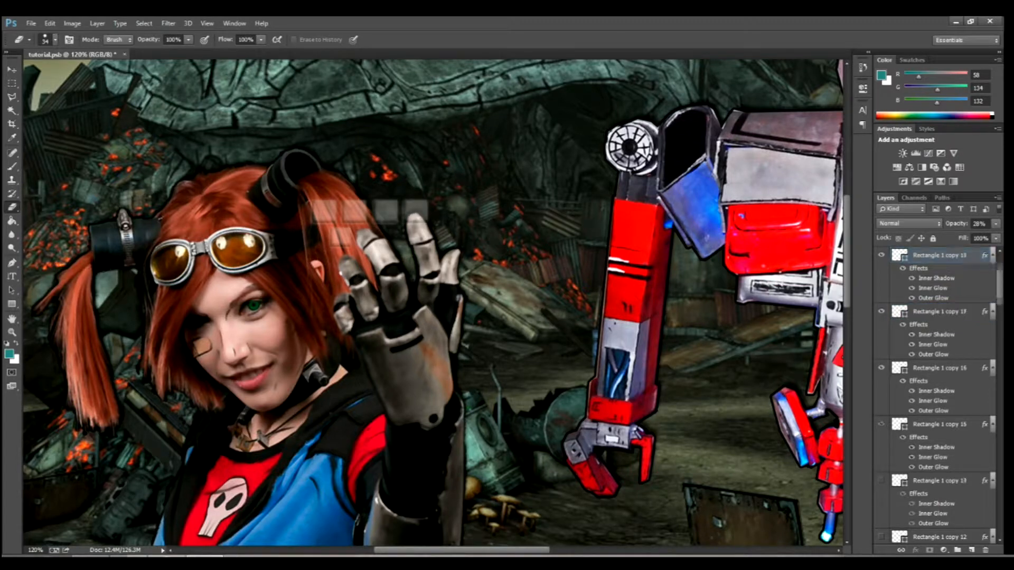
{"action": "left_click", "coordinate": [880, 424]}
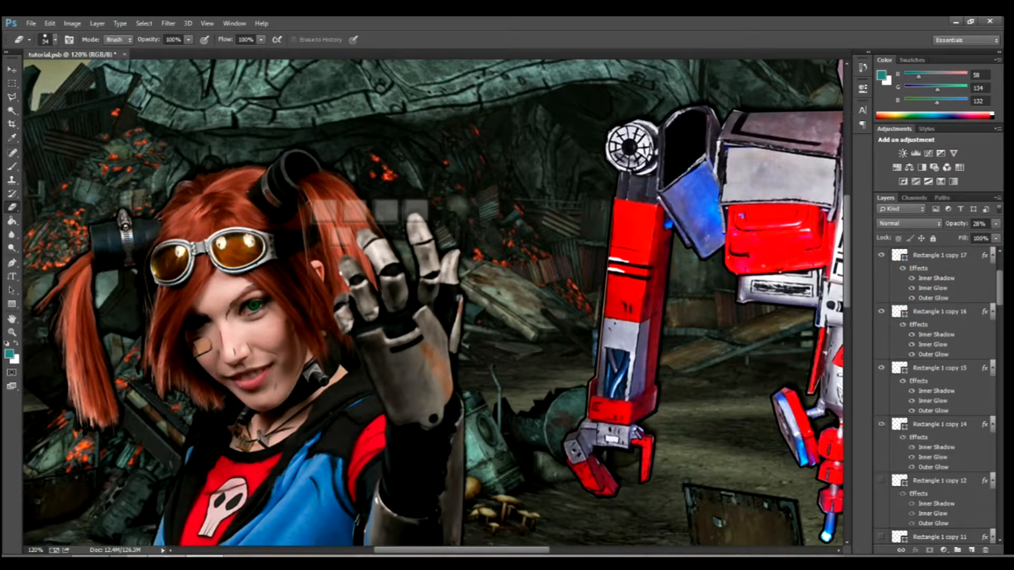
{"action": "left_click", "coordinate": [880, 480]}
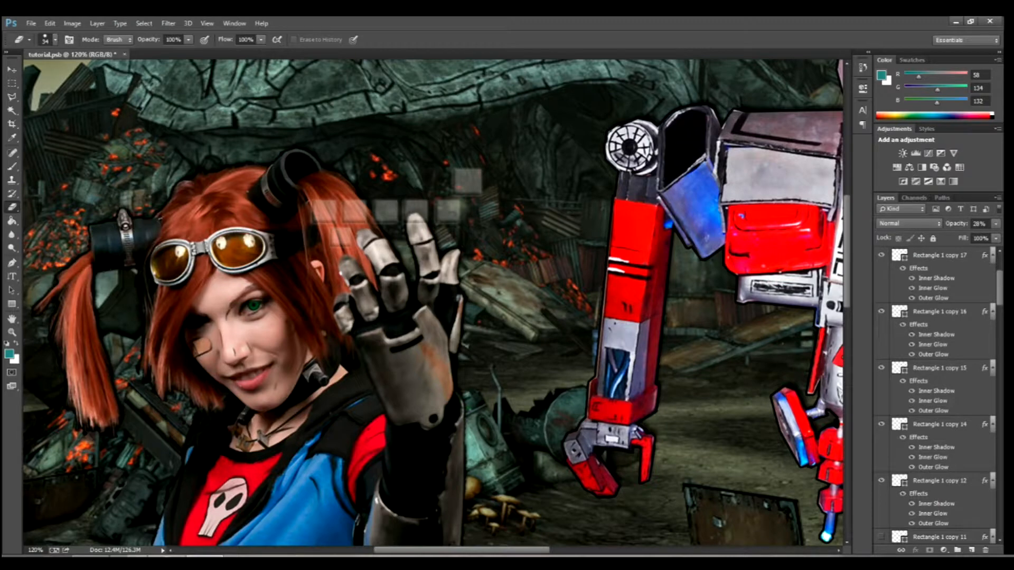
- Compare the Rectangle 1 copy 14 layer with its Inner Shadow, Inner Glow and Outer Glow effects off and on, keeping all three enabled
{"action": "left_click", "coordinate": [940, 425]}
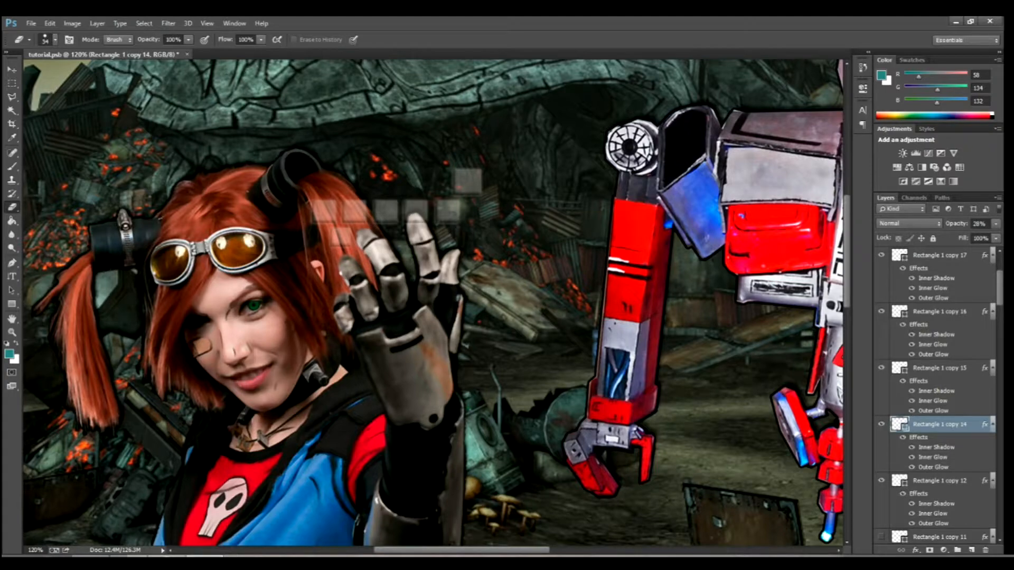
{"action": "double_click", "coordinate": [974, 425]}
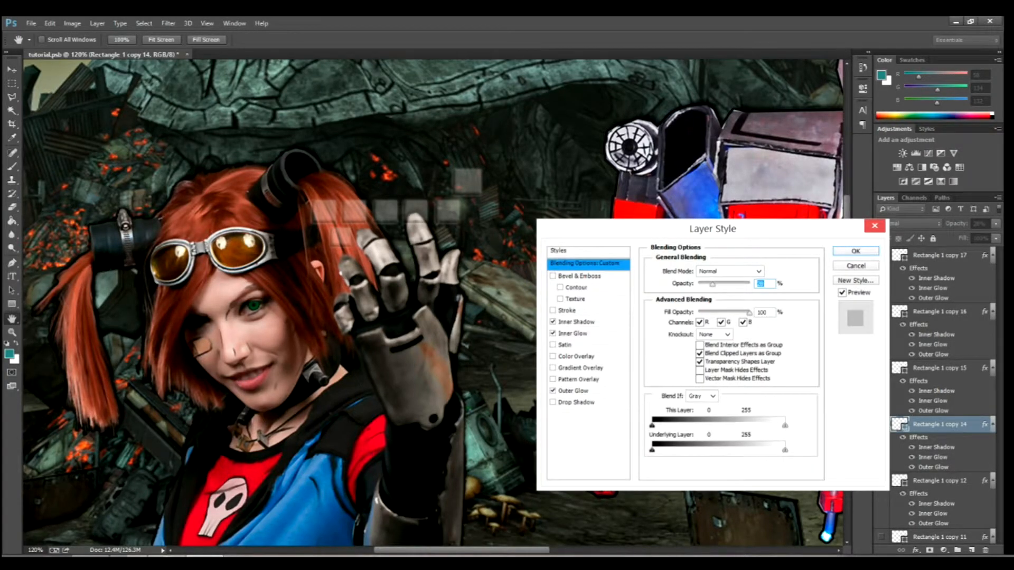
{"action": "left_click", "coordinate": [553, 322]}
{"action": "left_click", "coordinate": [553, 321]}
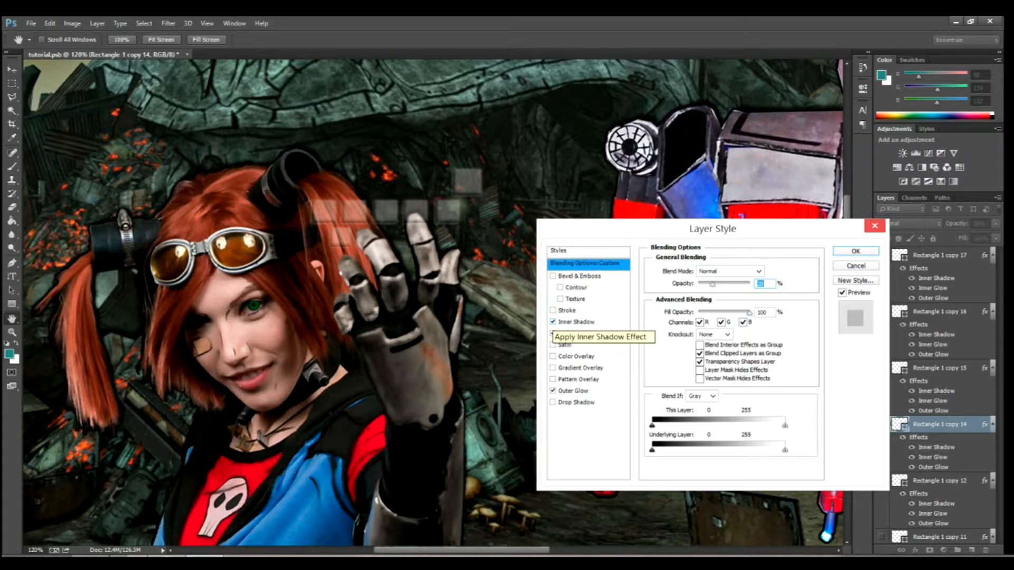
{"action": "left_click", "coordinate": [553, 322]}
{"action": "left_click", "coordinate": [553, 333]}
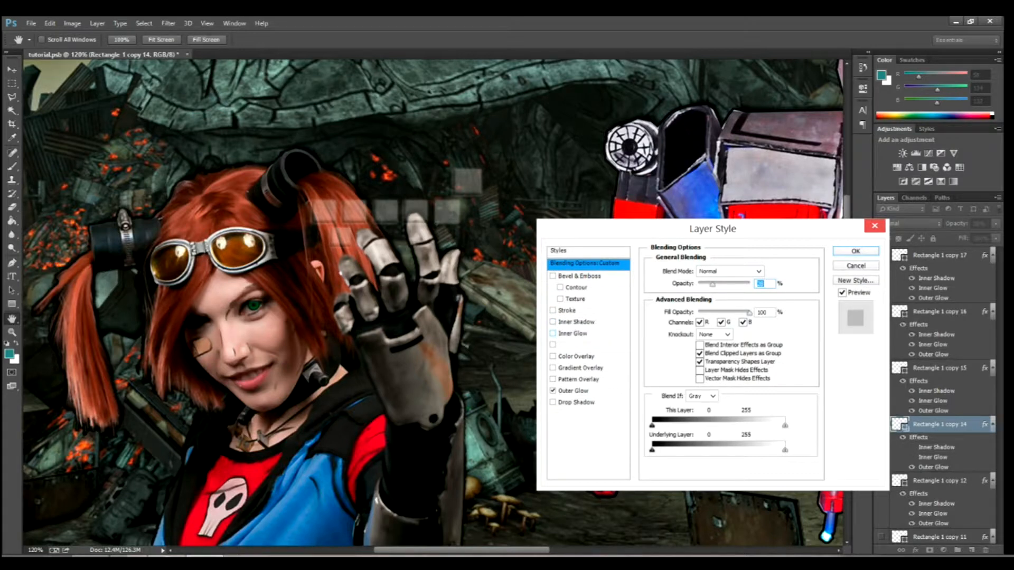
{"action": "left_click", "coordinate": [553, 390]}
{"action": "left_click", "coordinate": [552, 391]}
{"action": "left_click", "coordinate": [553, 334]}
{"action": "left_click", "coordinate": [553, 322]}
{"action": "key", "text": "Return"}
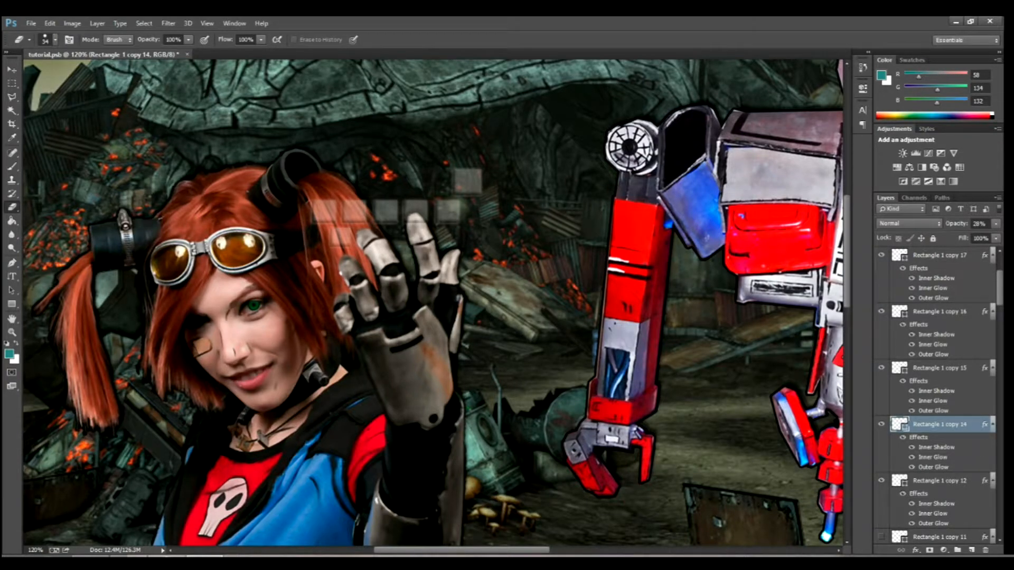
- Show the Rectangle 1 copy 11, 10, 9 and 8 layers in the second row of squares
{"action": "scroll", "coordinate": [934, 396], "scroll_direction": "down", "scroll_amount": 5}
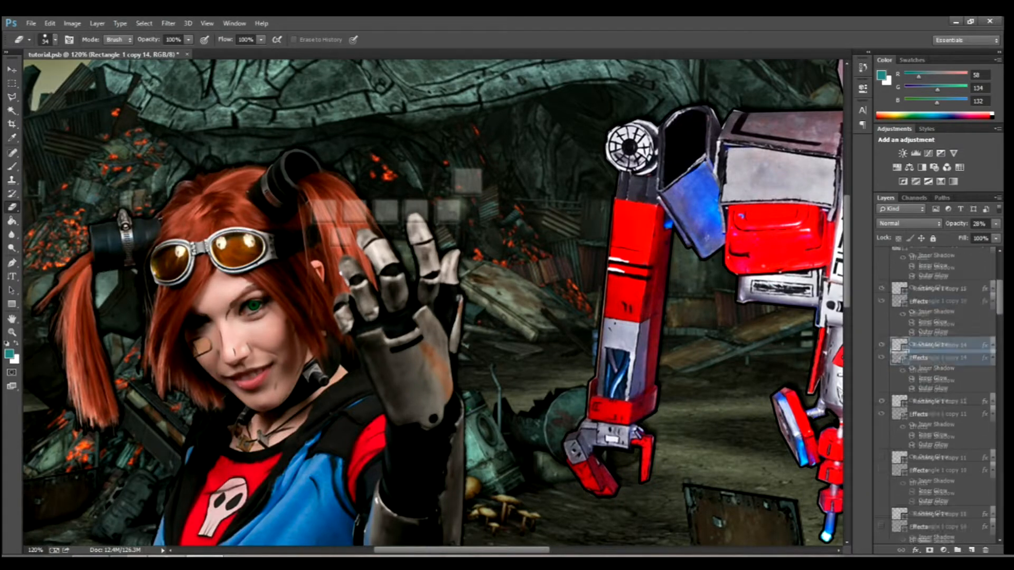
{"action": "left_click", "coordinate": [882, 378]}
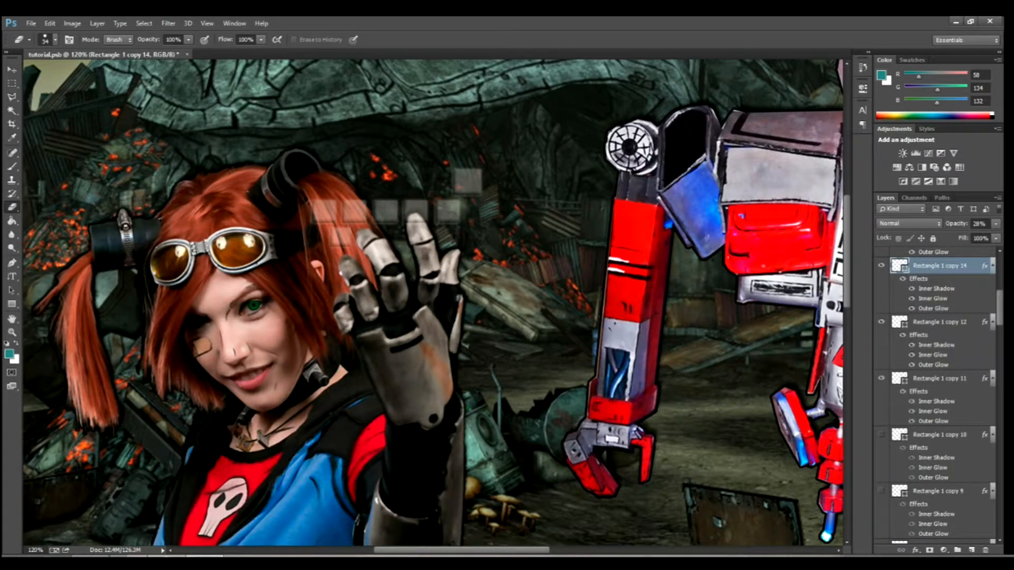
{"action": "left_click", "coordinate": [882, 435]}
{"action": "scroll", "coordinate": [881, 435], "scroll_direction": "down", "scroll_amount": 2}
{"action": "left_click", "coordinate": [882, 434]}
{"action": "left_click", "coordinate": [881, 491]}
- Show the Rectangle 1 copy 7, 6, 5, 4 and 3 layers to extend the grid of translucent squares
{"action": "scroll", "coordinate": [935, 396], "scroll_direction": "down", "scroll_amount": 6}
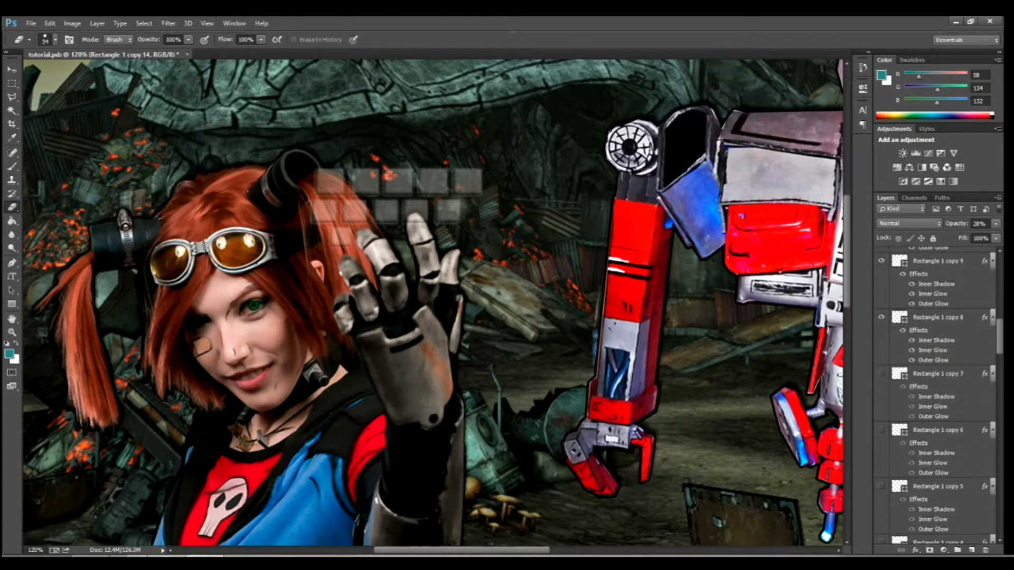
{"action": "left_click", "coordinate": [881, 373]}
{"action": "left_click", "coordinate": [881, 430]}
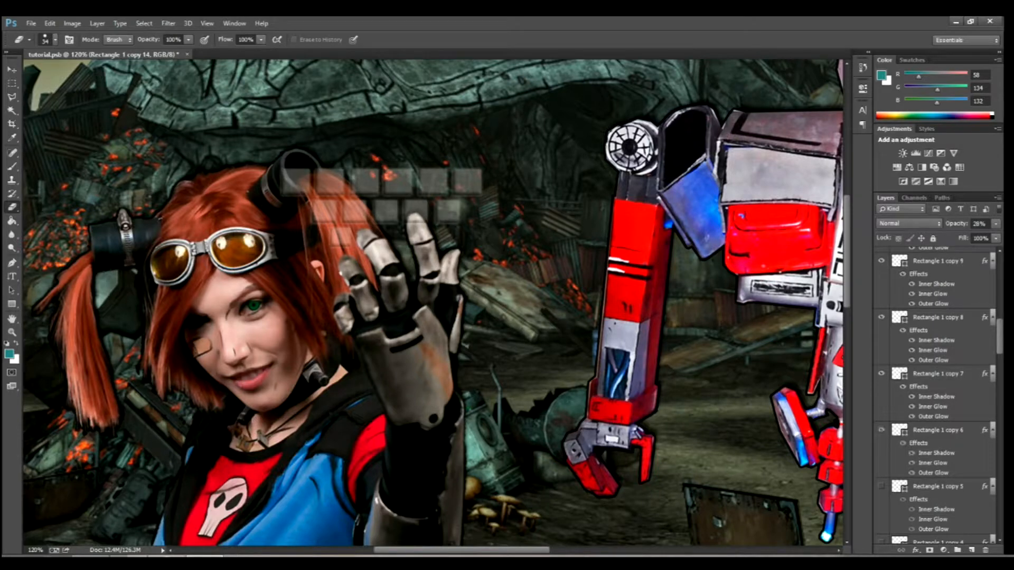
{"action": "scroll", "coordinate": [935, 396], "scroll_direction": "down", "scroll_amount": 3}
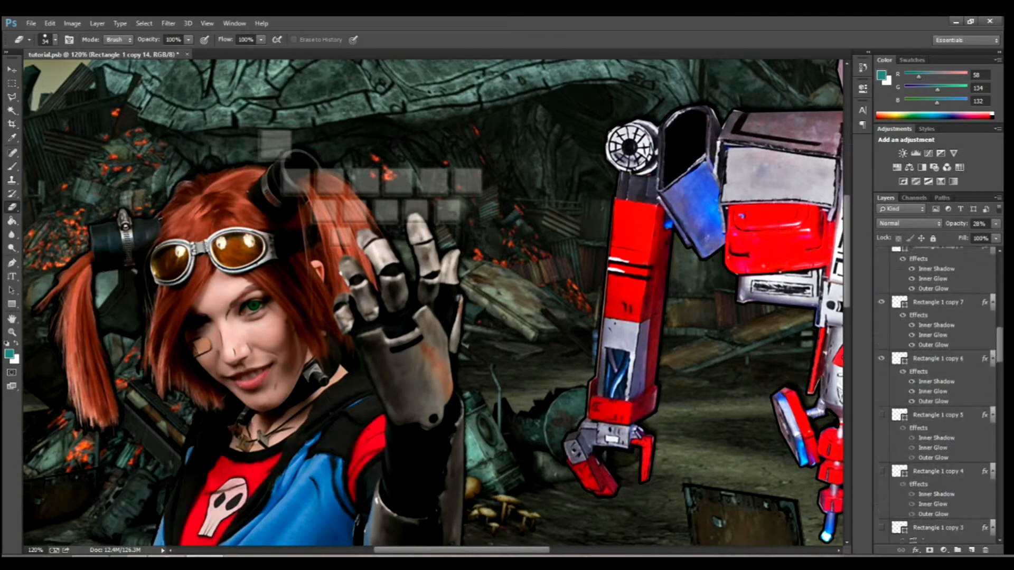
{"action": "left_click", "coordinate": [881, 406]}
{"action": "left_click", "coordinate": [882, 462]}
{"action": "left_click", "coordinate": [881, 519]}
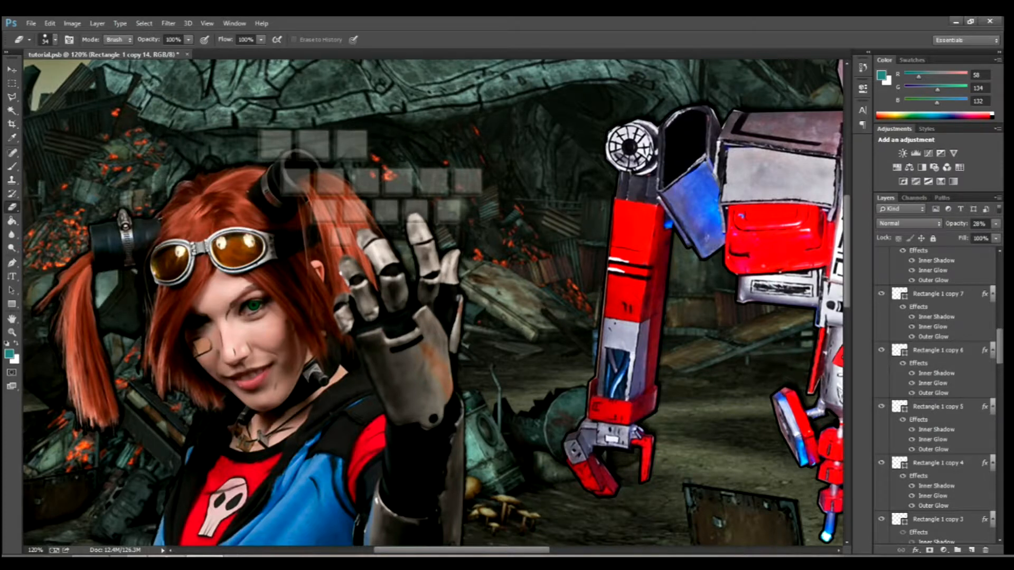
- Show the Rectangle 1 copy 2, Rectangle 1 copy and Rectangle 1 layers to complete the uppermost row of squares
{"action": "scroll", "coordinate": [935, 396], "scroll_direction": "down", "scroll_amount": 3}
{"action": "scroll", "coordinate": [935, 396], "scroll_direction": "down", "scroll_amount": 3}
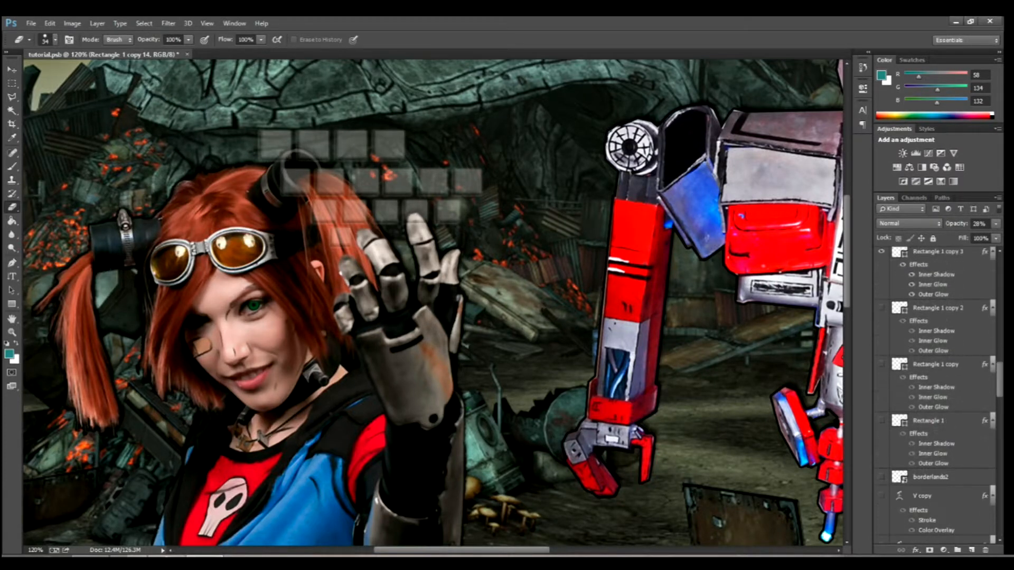
{"action": "left_click", "coordinate": [882, 308]}
{"action": "left_click", "coordinate": [882, 365]}
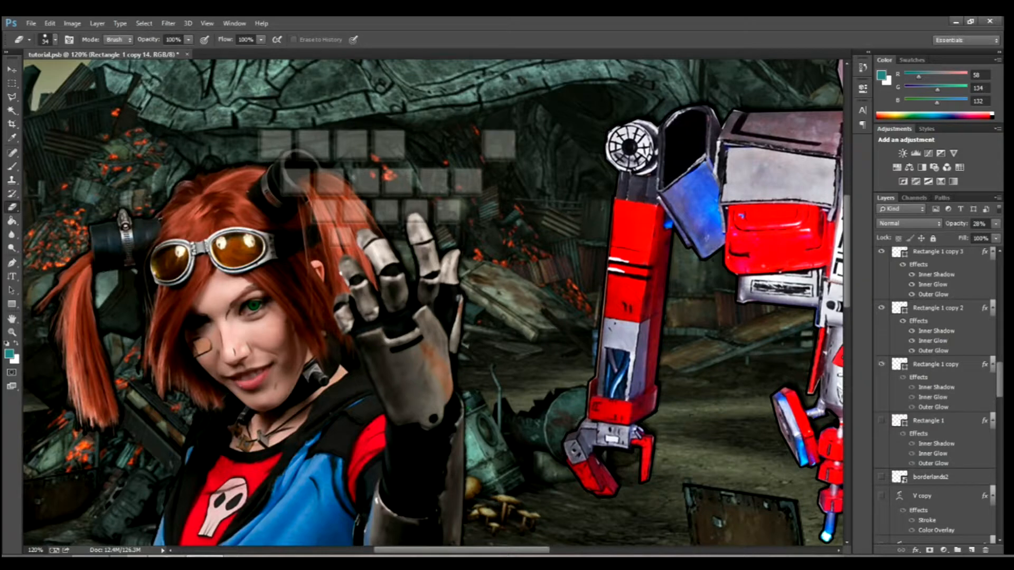
{"action": "left_click", "coordinate": [882, 421]}
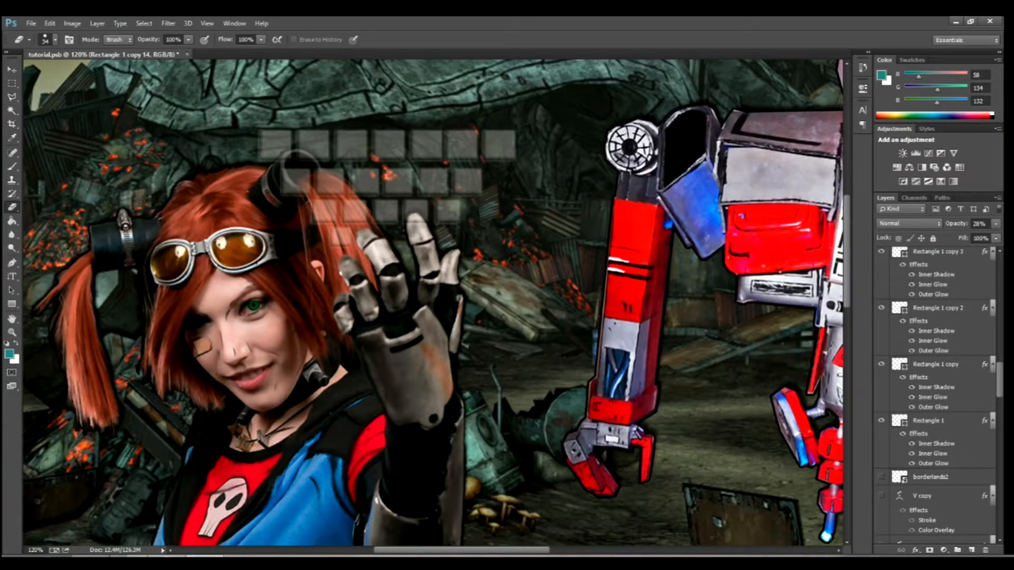
- Test gaps in the uppermost row at Rectangle 1 copy 2, 3 and 6, leaving only Rectangle 1 copy 5 hidden
{"action": "scroll", "coordinate": [934, 396], "scroll_direction": "up", "scroll_amount": 1}
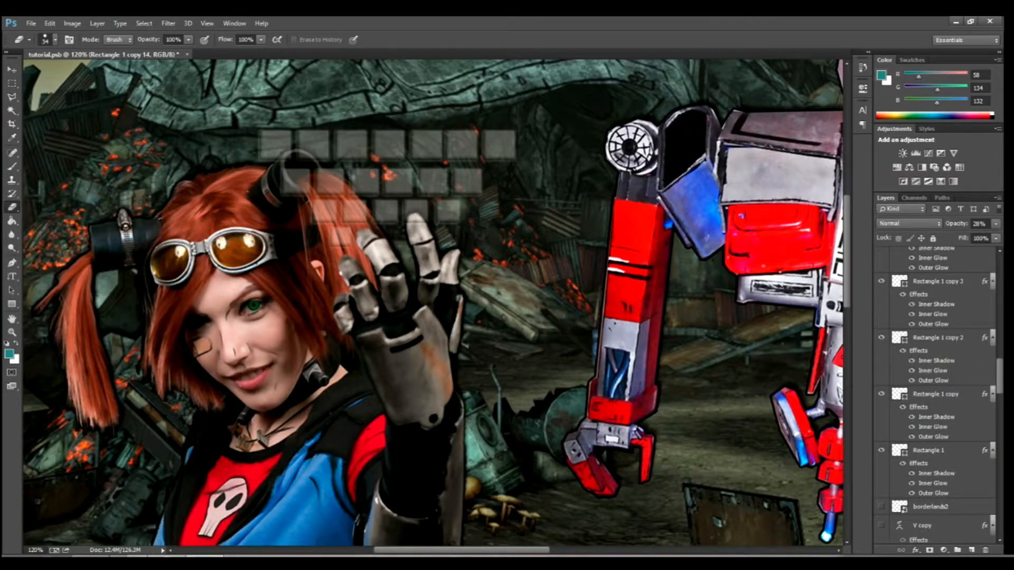
{"action": "left_click", "coordinate": [881, 338]}
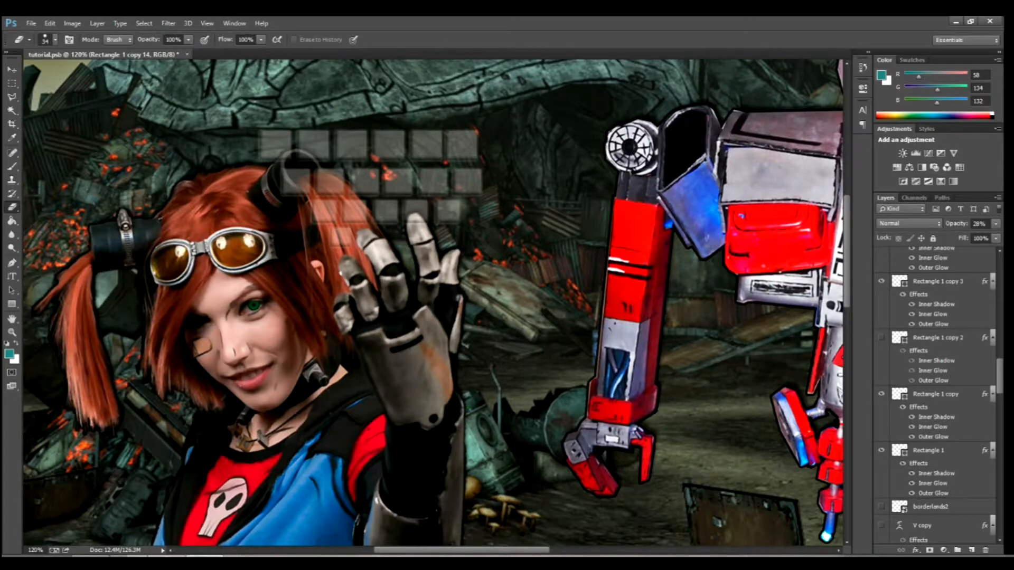
{"action": "left_click", "coordinate": [881, 337]}
{"action": "left_click", "coordinate": [881, 281]}
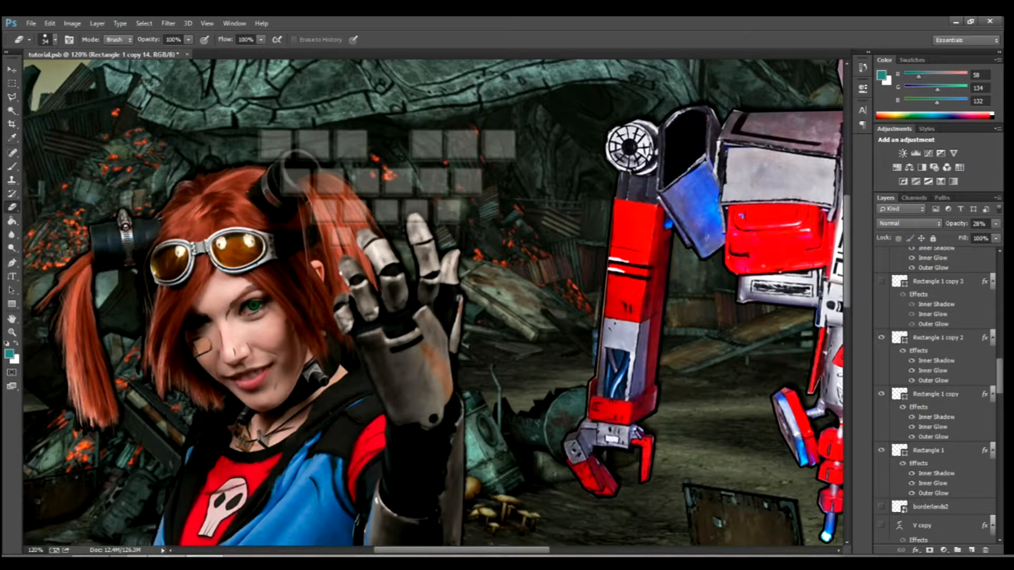
{"action": "scroll", "coordinate": [935, 396], "scroll_direction": "up", "scroll_amount": 6}
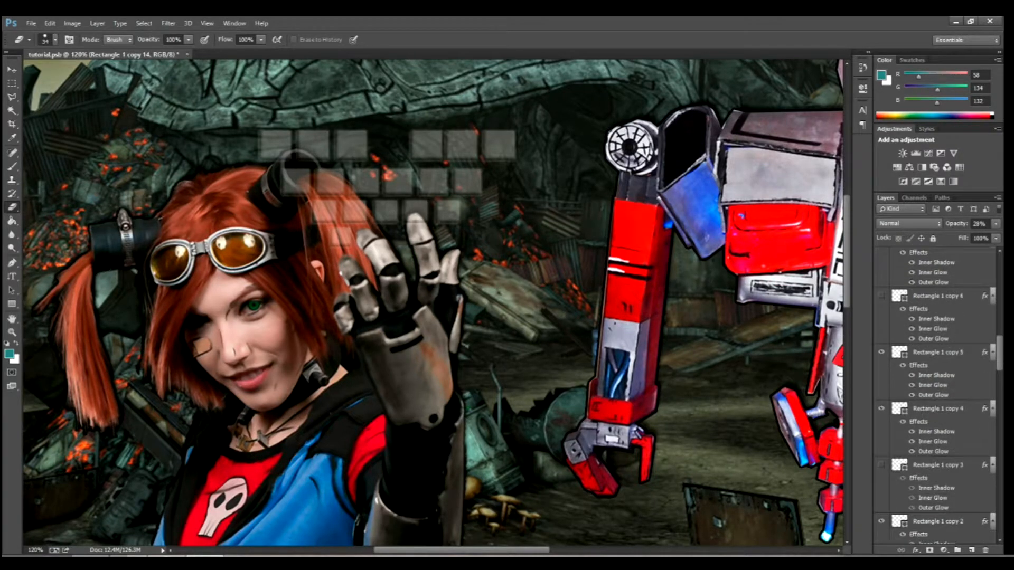
{"action": "left_click", "coordinate": [881, 296]}
{"action": "left_click", "coordinate": [881, 352]}
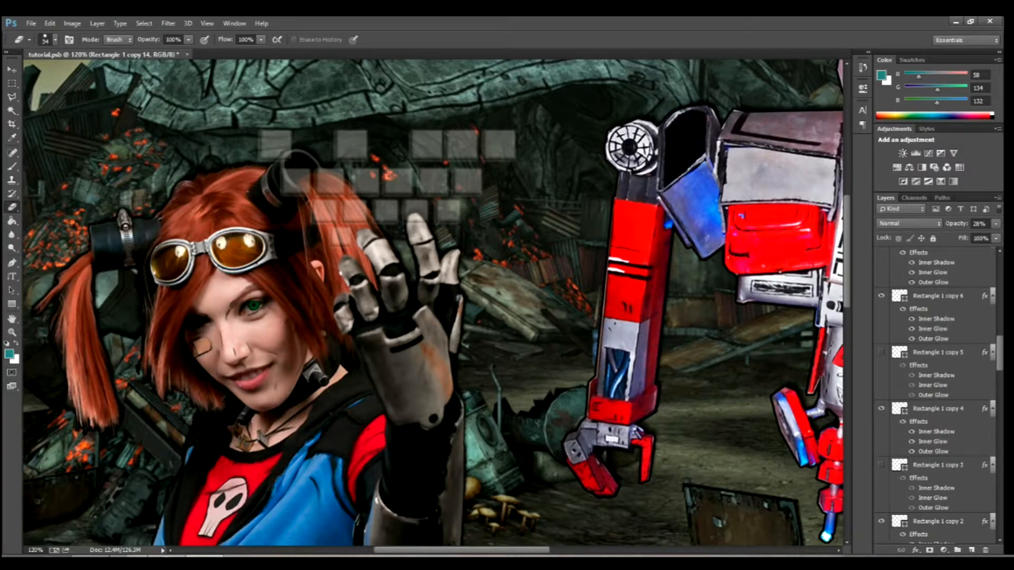
{"action": "scroll", "coordinate": [934, 396], "scroll_direction": "down", "scroll_amount": 3}
{"action": "left_click", "coordinate": [881, 382]}
- Toggle Rectangle 1 copy 2 and Rectangle 1 copy off and on, and hide the Rectangle 1 layer for a second gap in the row
{"action": "left_click", "coordinate": [881, 437]}
{"action": "left_click", "coordinate": [881, 437]}
{"action": "left_click", "coordinate": [881, 493]}
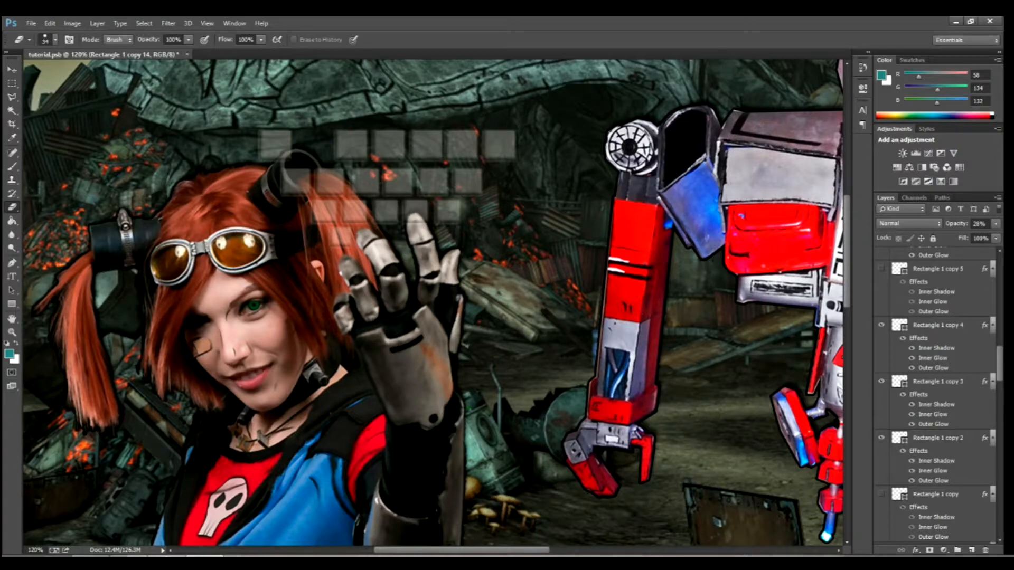
{"action": "left_click", "coordinate": [880, 493]}
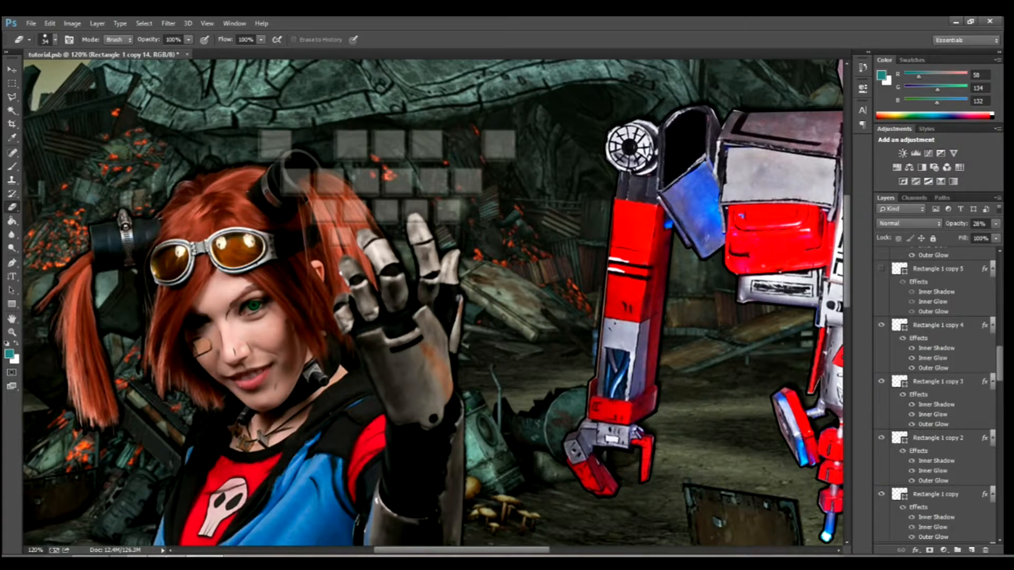
{"action": "scroll", "coordinate": [934, 396], "scroll_direction": "down", "scroll_amount": 4}
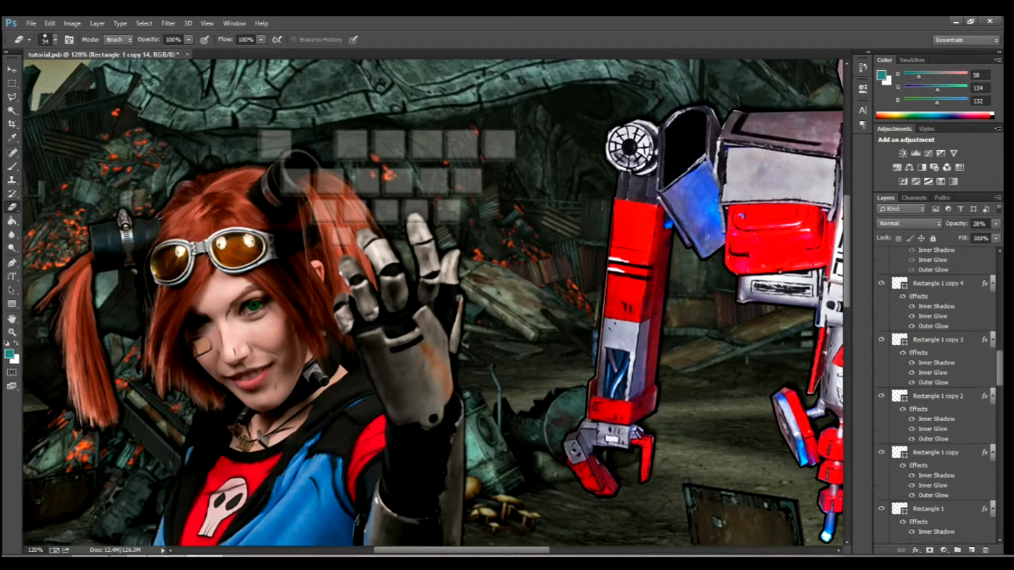
{"action": "left_click", "coordinate": [881, 455]}
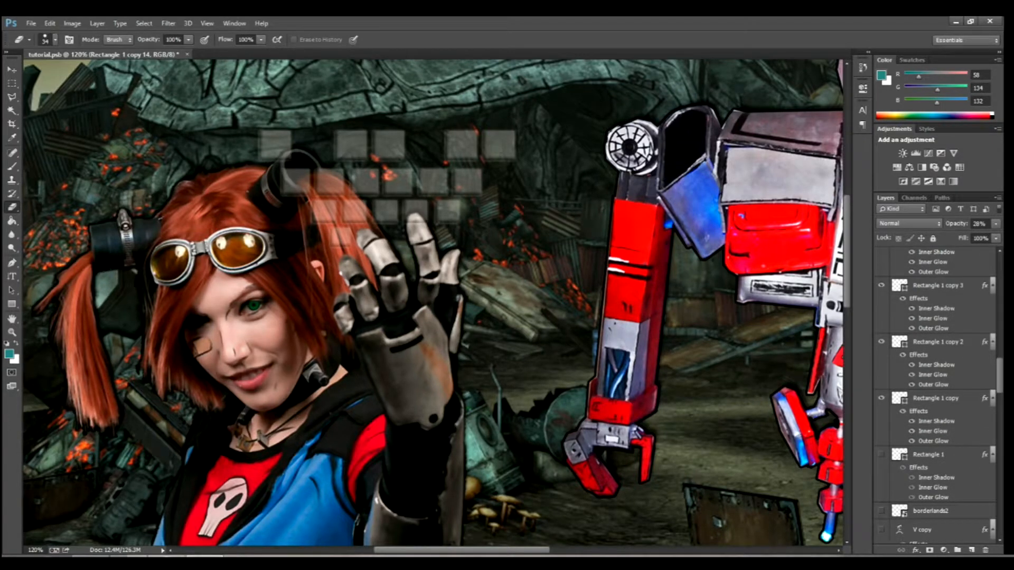
- Compare the second row of squares with Rectangle 1 copy 9 and Rectangle 1 copy 12 hidden in turn, leaving both shown
{"action": "scroll", "coordinate": [935, 396], "scroll_direction": "up", "scroll_amount": 15}
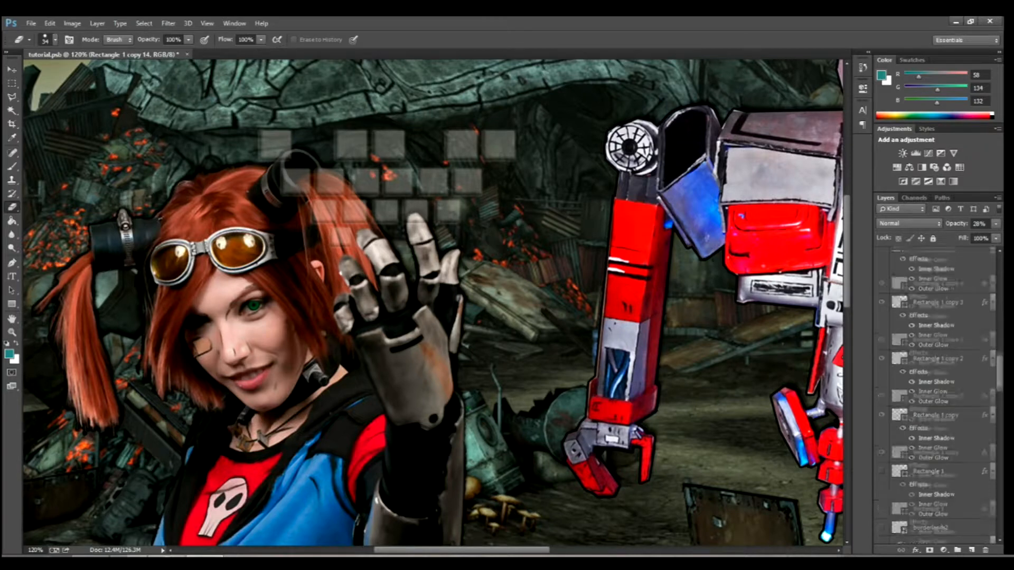
{"action": "scroll", "coordinate": [934, 396], "scroll_direction": "up", "scroll_amount": 1}
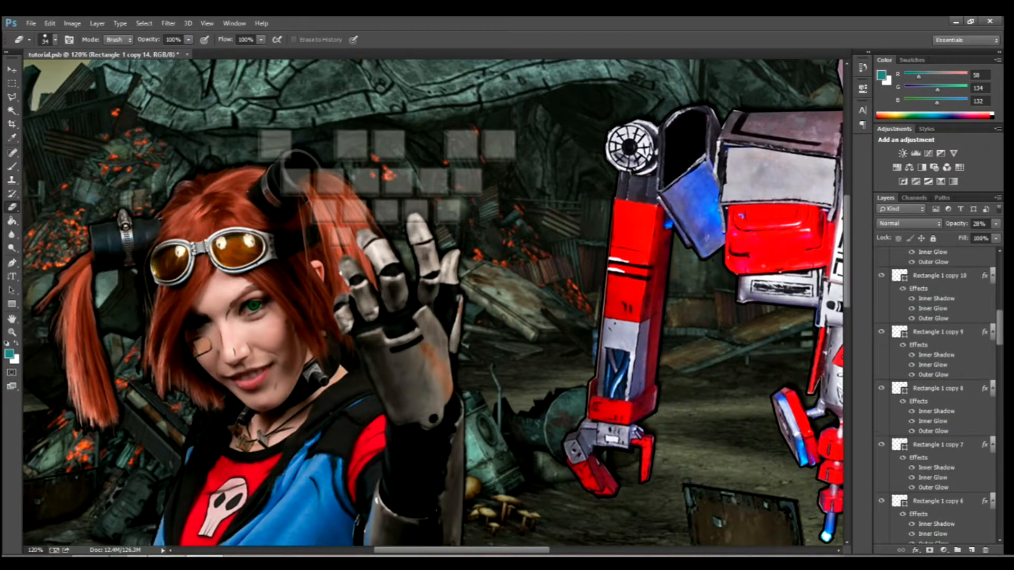
{"action": "left_click", "coordinate": [880, 332]}
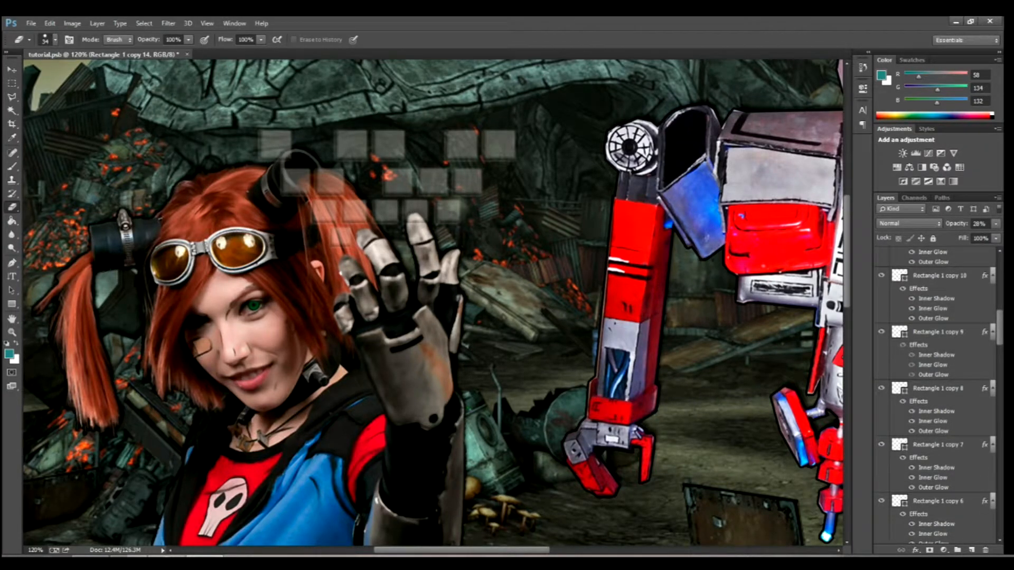
{"action": "left_click", "coordinate": [881, 331]}
{"action": "scroll", "coordinate": [935, 396], "scroll_direction": "up", "scroll_amount": 5}
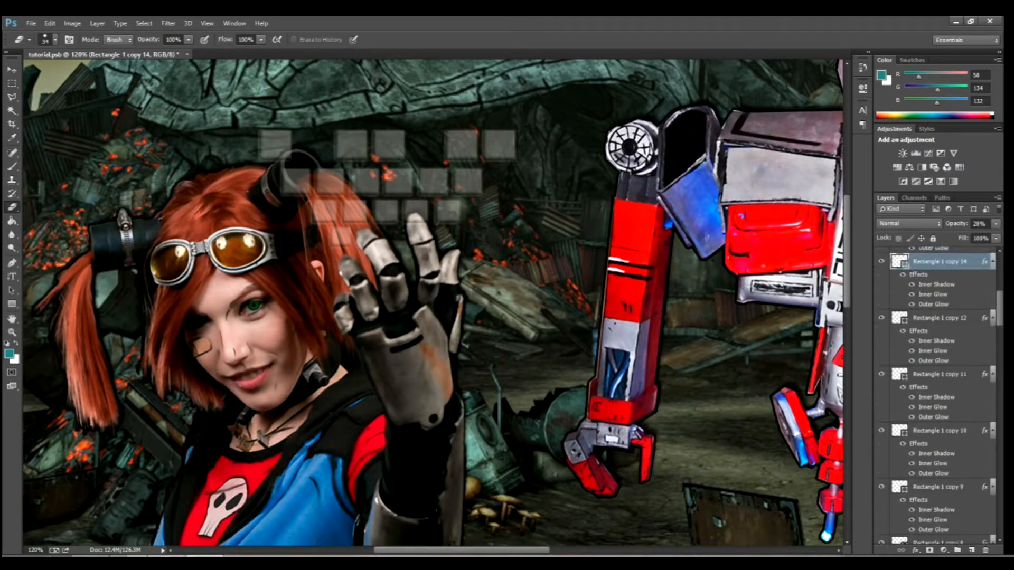
{"action": "left_click", "coordinate": [881, 326]}
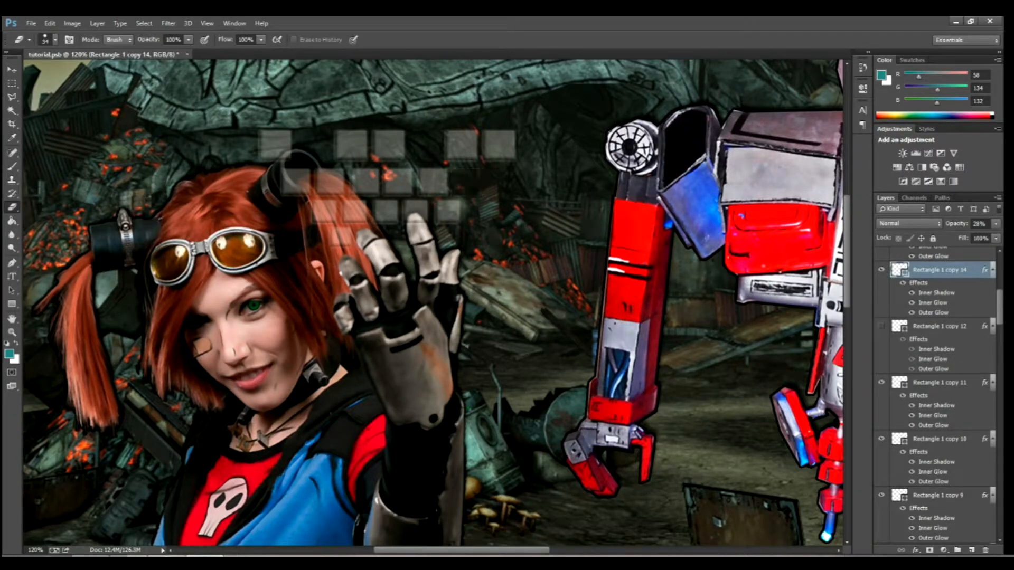
{"action": "left_click", "coordinate": [880, 326]}
- Test gaps in the third row at Rectangle 1 copy 16 and 17, leaving only Rectangle 1 copy 15 hidden
{"action": "scroll", "coordinate": [935, 397], "scroll_direction": "up", "scroll_amount": 6}
{"action": "left_click", "coordinate": [881, 336]}
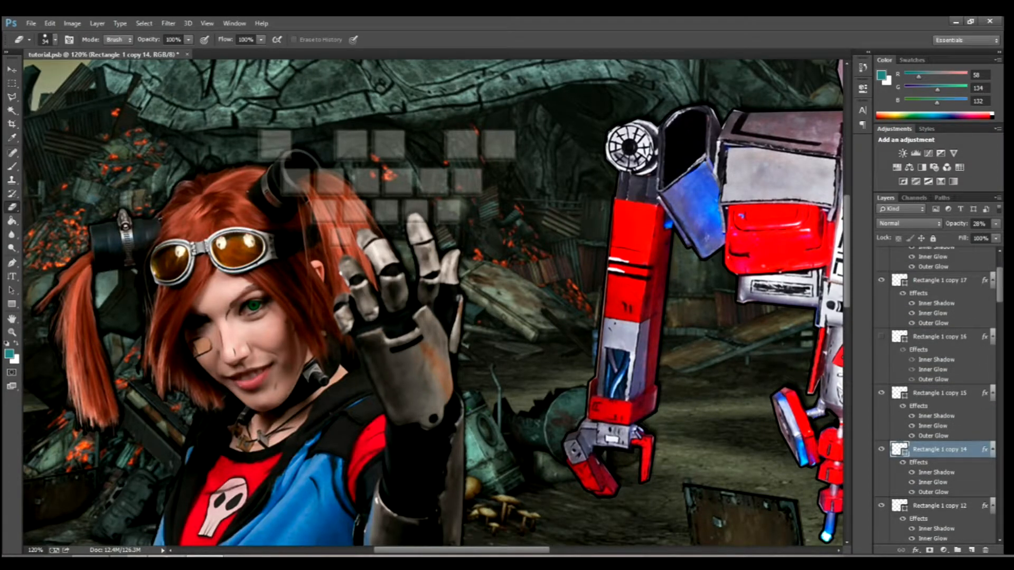
{"action": "left_click", "coordinate": [881, 336]}
{"action": "left_click", "coordinate": [881, 280]}
{"action": "left_click", "coordinate": [881, 280]}
{"action": "left_click", "coordinate": [880, 393]}
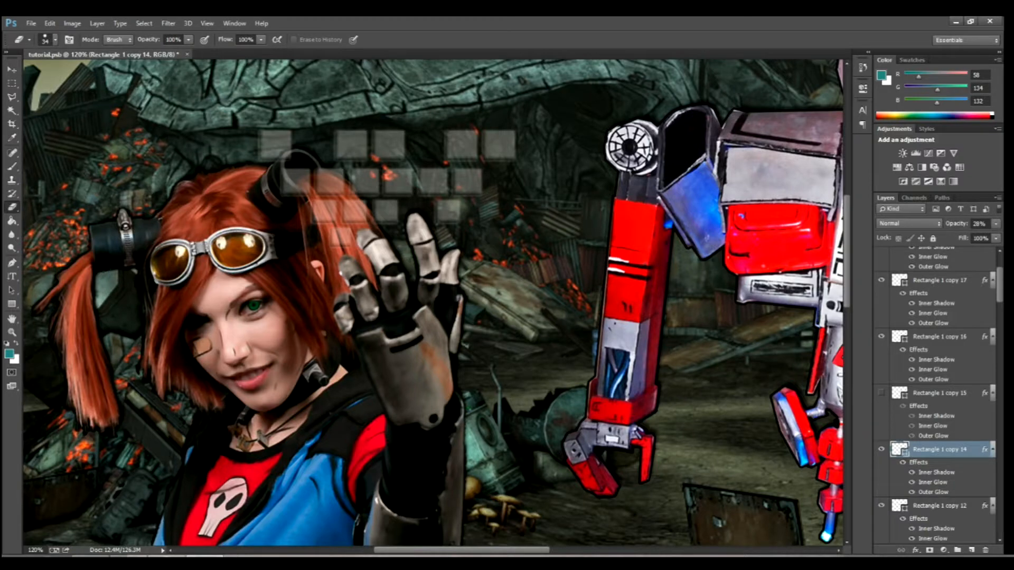
- Set the canvas zoom to 70% to frame both figures, and show the borderlands2 logo layer
{"action": "scroll", "coordinate": [935, 396], "scroll_direction": "down", "scroll_amount": 15}
{"action": "scroll", "coordinate": [938, 396], "scroll_direction": "down", "scroll_amount": 8}
{"action": "scroll", "coordinate": [938, 396], "scroll_direction": "down", "scroll_amount": 3}
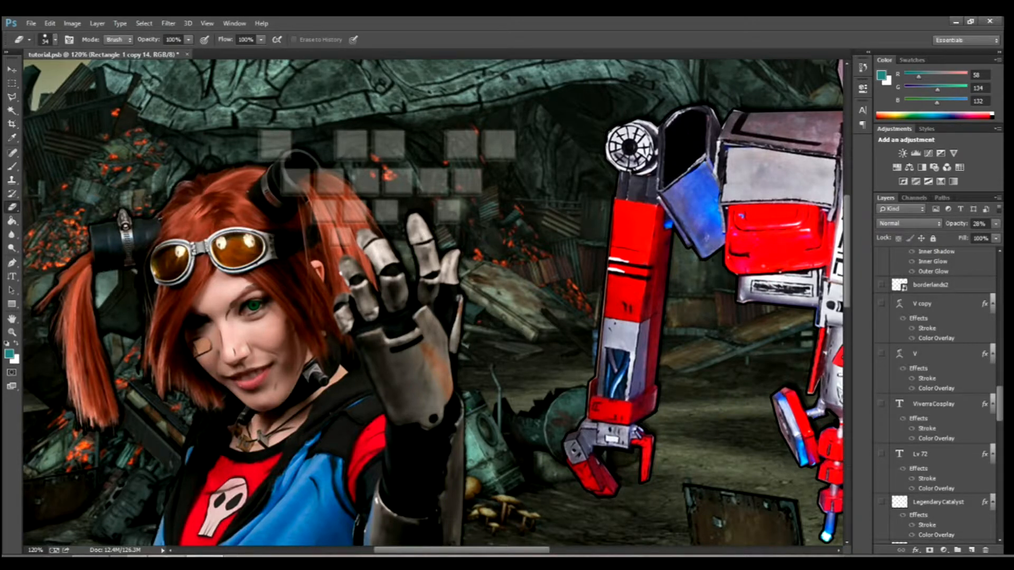
{"action": "double_click", "coordinate": [35, 550]}
{"action": "type", "text": "70"}
{"action": "key", "text": "Return"}
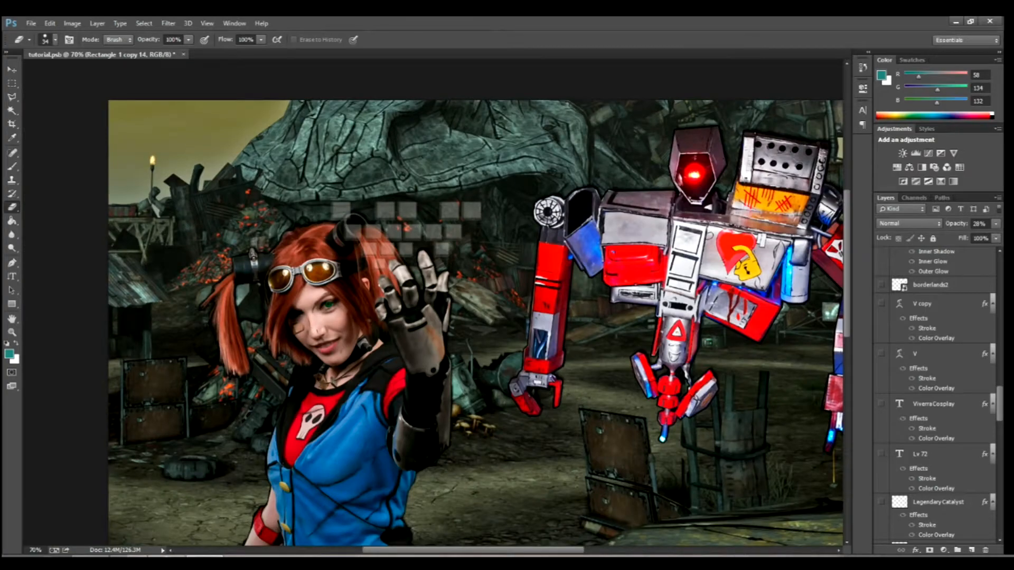
{"action": "left_click_drag", "start_coordinate": [474, 550], "coordinate": [494, 551]}
{"action": "left_click_drag", "start_coordinate": [847, 264], "coordinate": [848, 272]}
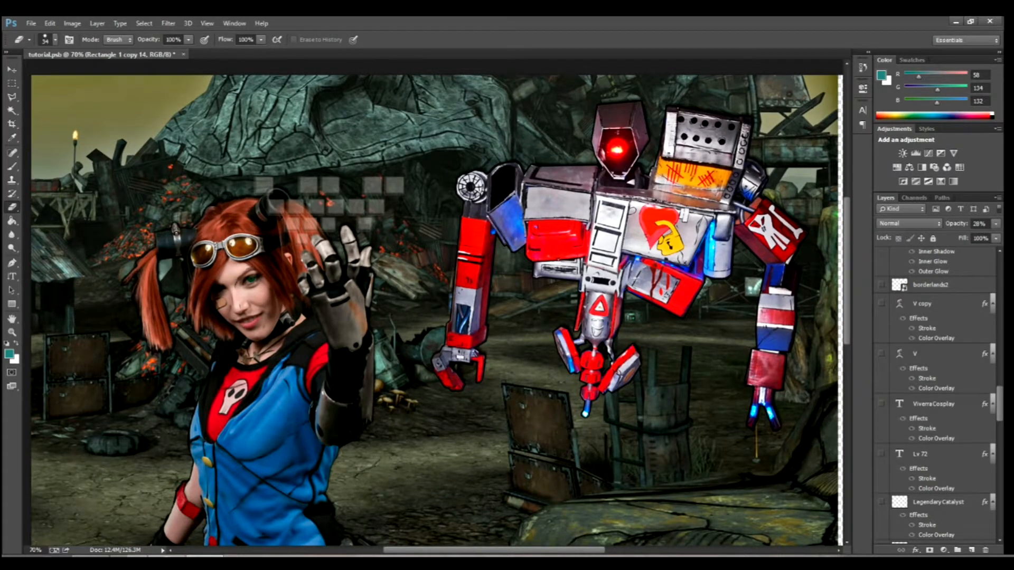
{"action": "left_click", "coordinate": [881, 284]}
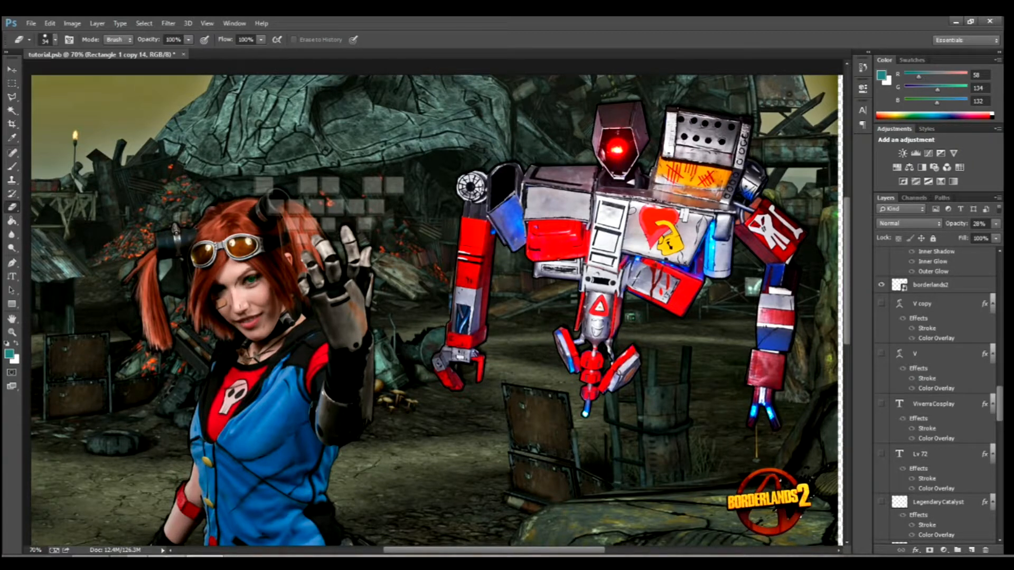
- Show the V copy marker layer and the Deathtrap title text layer beside the robot's head
{"action": "left_click", "coordinate": [881, 304]}
{"action": "left_click", "coordinate": [881, 304]}
{"action": "left_click", "coordinate": [881, 304]}
{"action": "scroll", "coordinate": [935, 396], "scroll_direction": "down", "scroll_amount": 2}
{"action": "scroll", "coordinate": [935, 396], "scroll_direction": "down", "scroll_amount": 7}
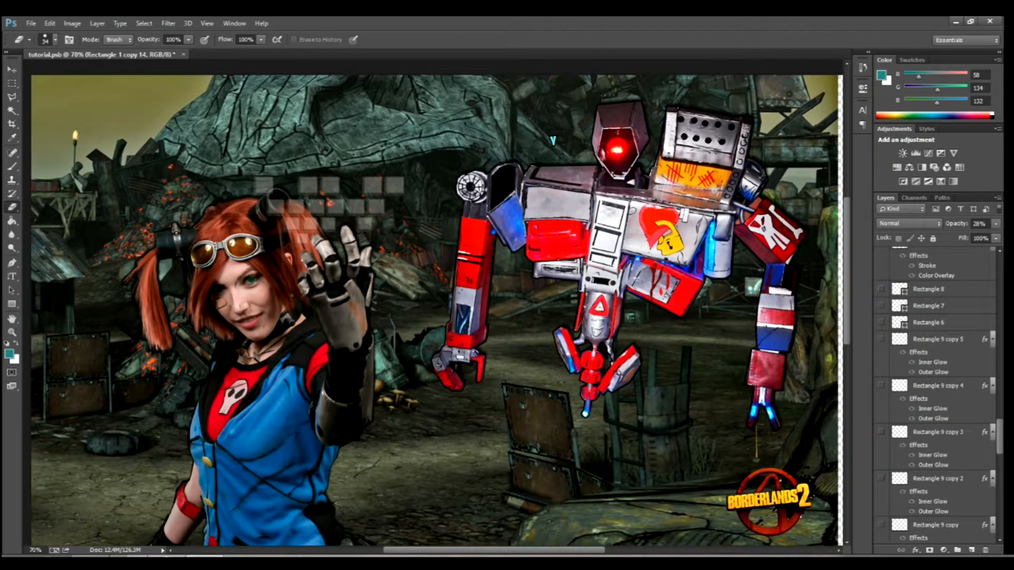
{"action": "scroll", "coordinate": [935, 396], "scroll_direction": "down", "scroll_amount": 8}
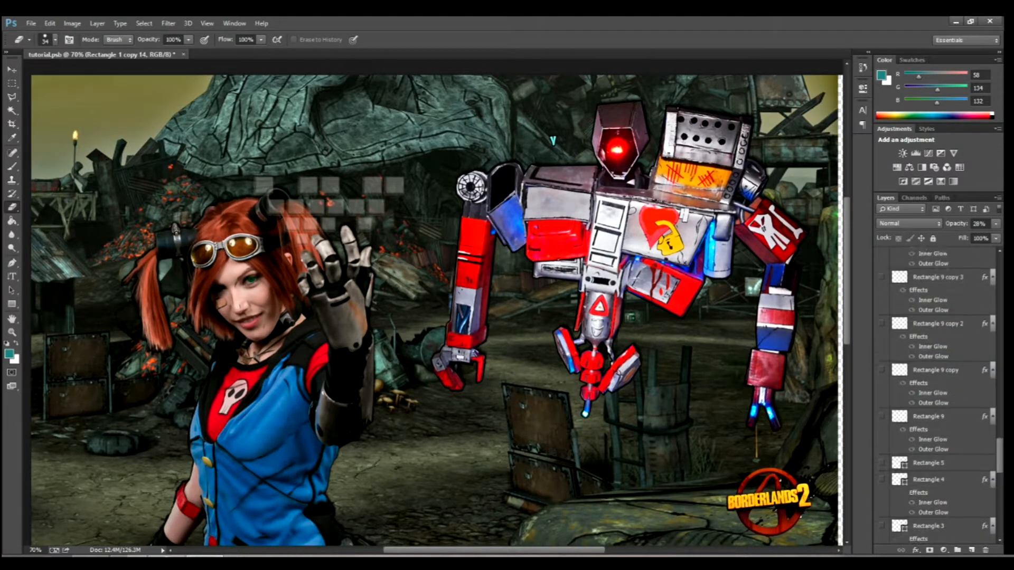
{"action": "scroll", "coordinate": [935, 396], "scroll_direction": "down", "scroll_amount": 8}
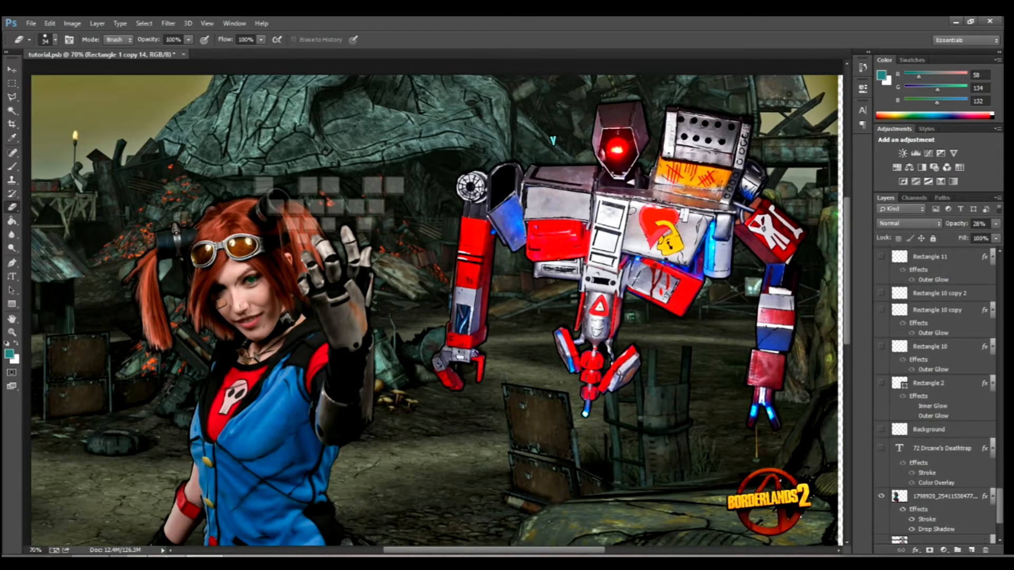
{"action": "left_click", "coordinate": [881, 415]}
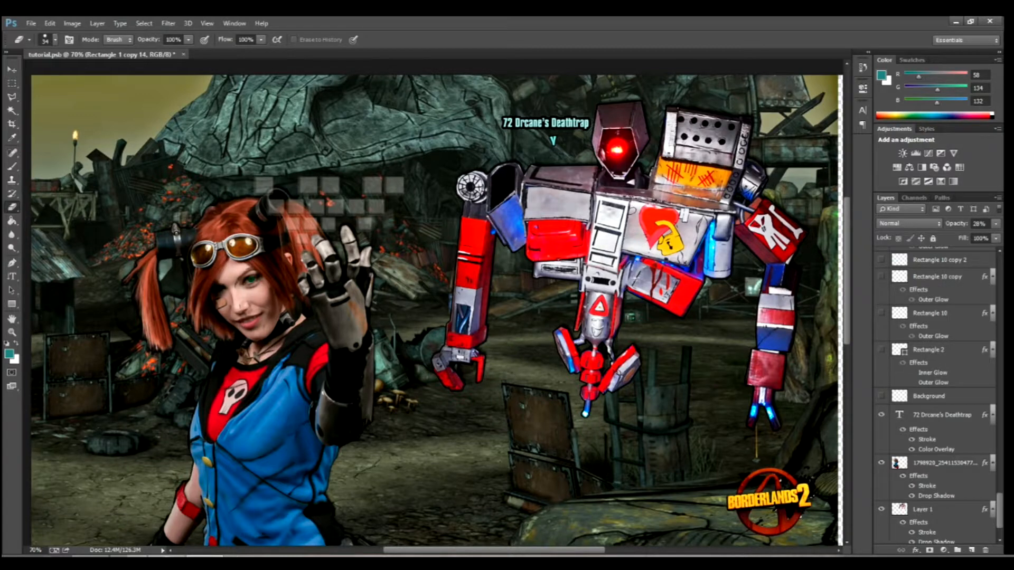
- Inspect the Warp Text settings of the V copy text layer, cancel without changes and return to the Eraser tool
{"action": "scroll", "coordinate": [934, 396], "scroll_direction": "up", "scroll_amount": 10}
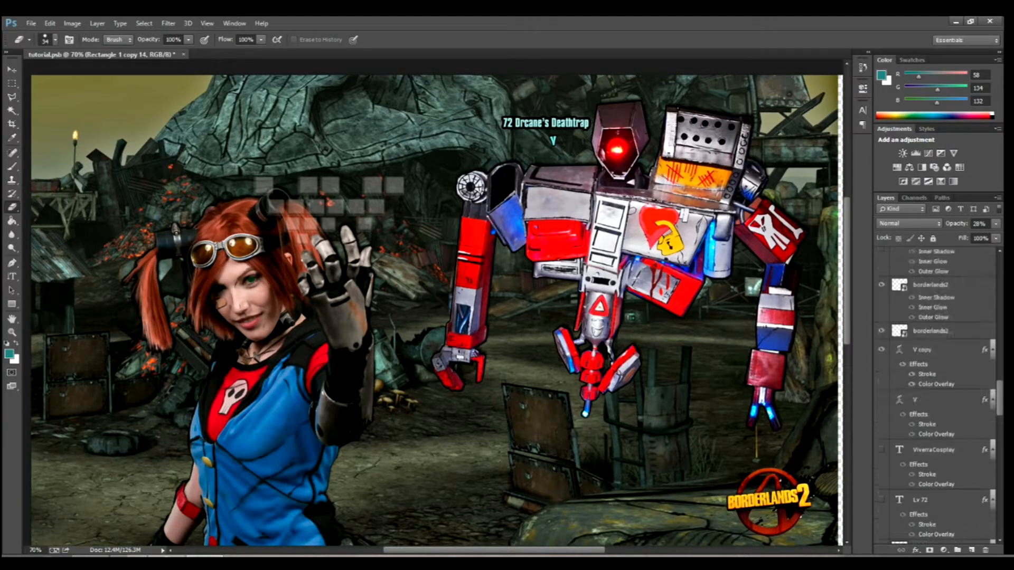
{"action": "scroll", "coordinate": [935, 396], "scroll_direction": "down", "scroll_amount": 1}
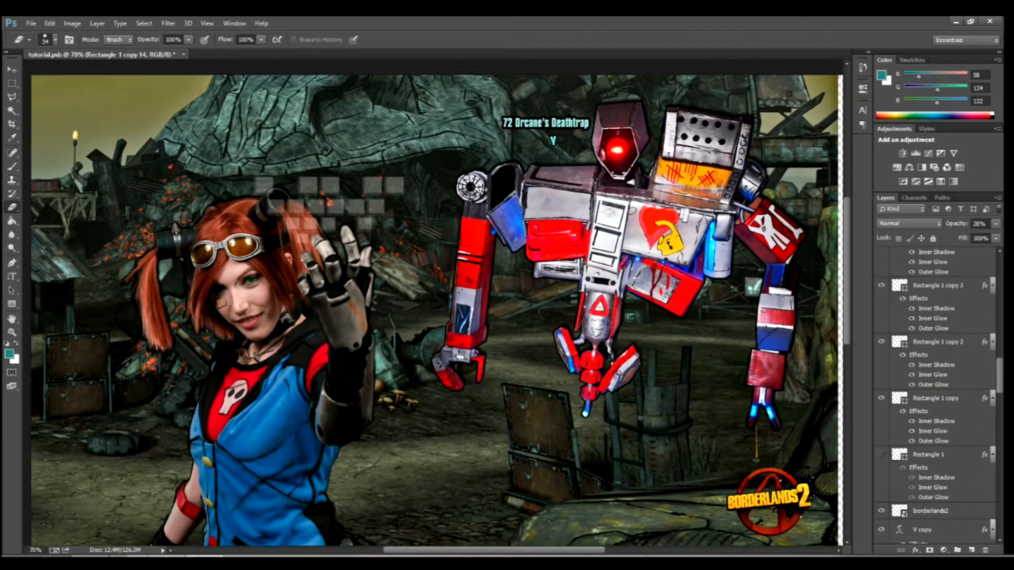
{"action": "scroll", "coordinate": [935, 396], "scroll_direction": "down", "scroll_amount": 2}
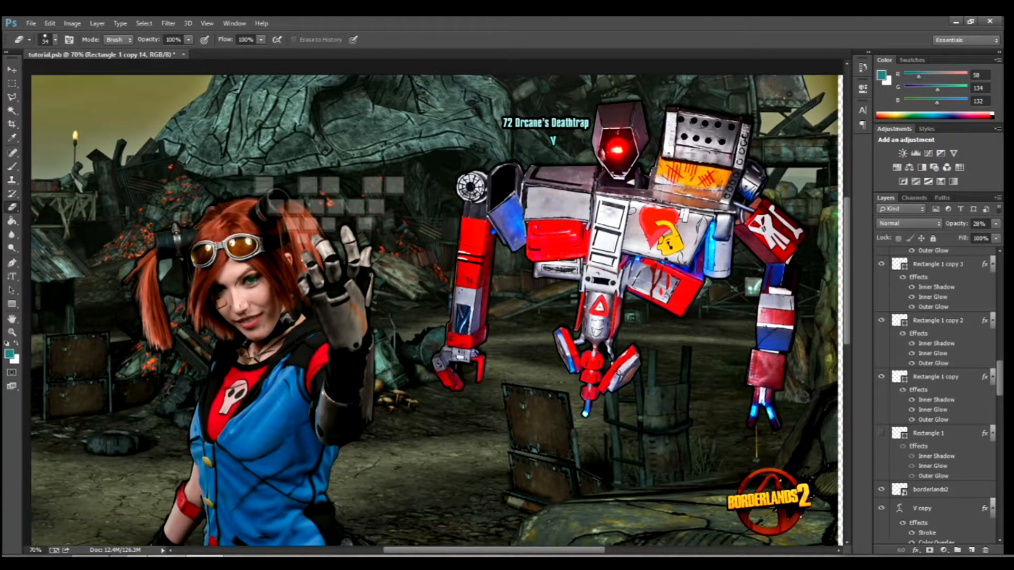
{"action": "scroll", "coordinate": [935, 396], "scroll_direction": "down", "scroll_amount": 7}
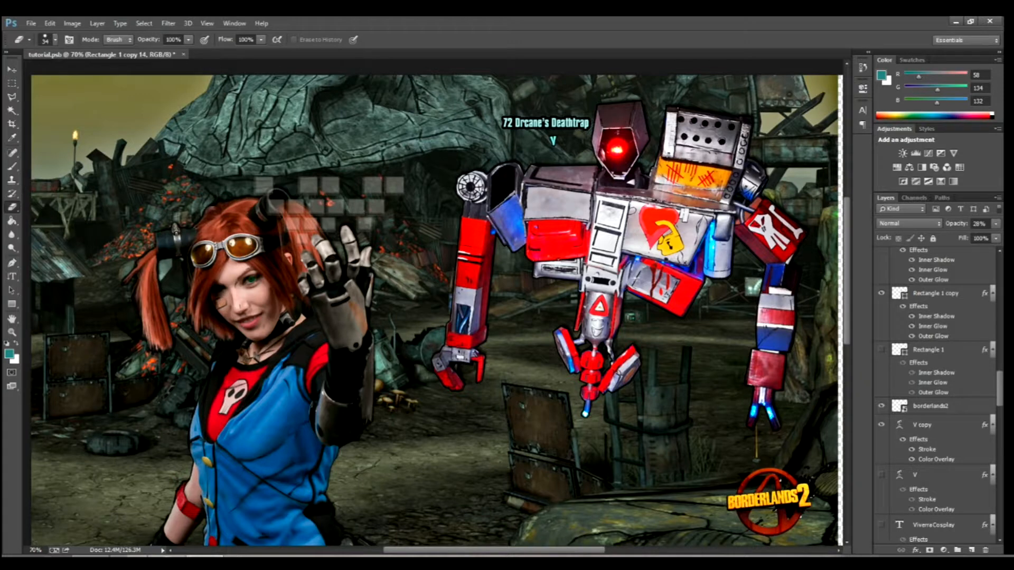
{"action": "left_click", "coordinate": [932, 425]}
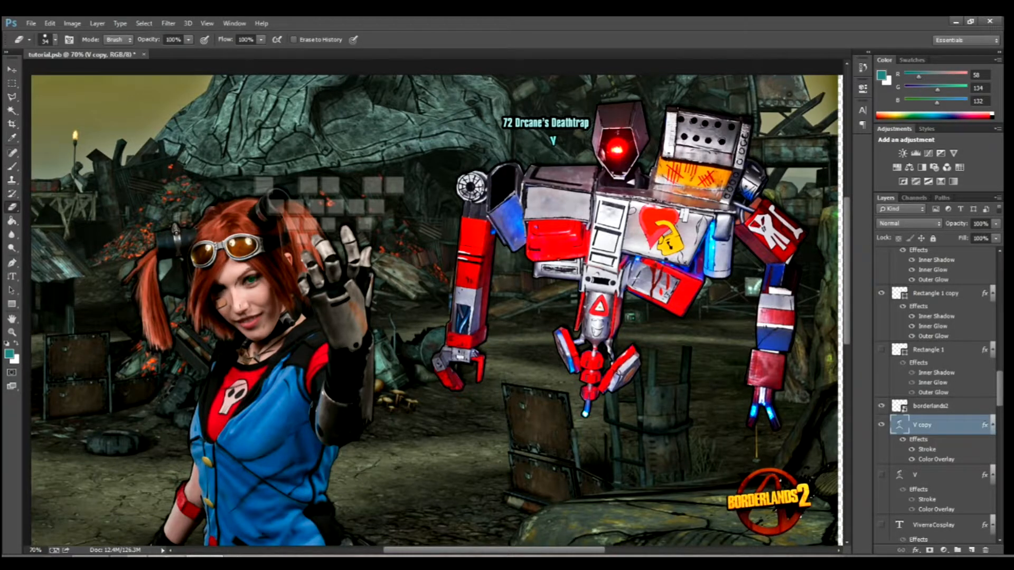
{"action": "double_click", "coordinate": [900, 425]}
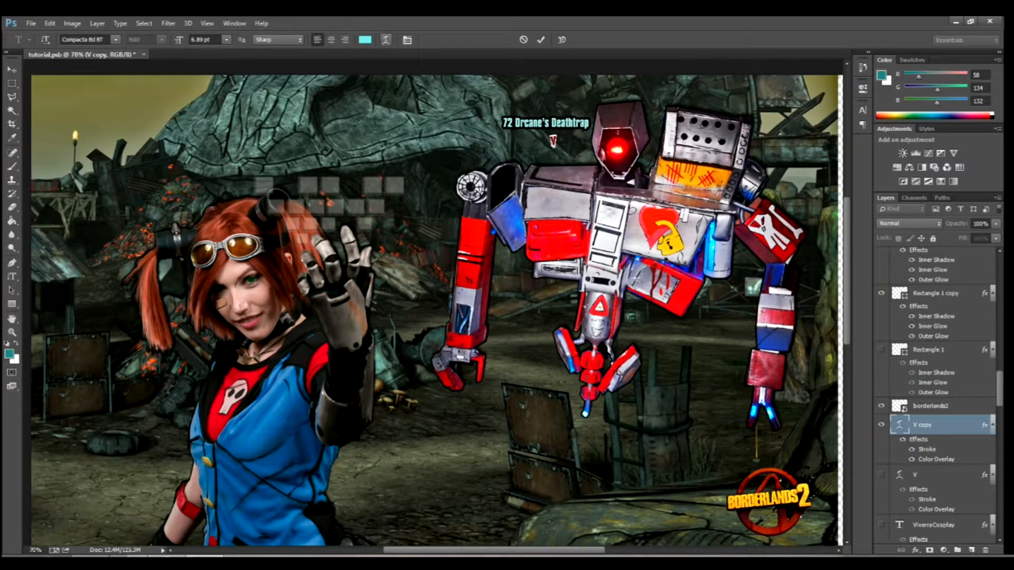
{"action": "left_click", "coordinate": [386, 40]}
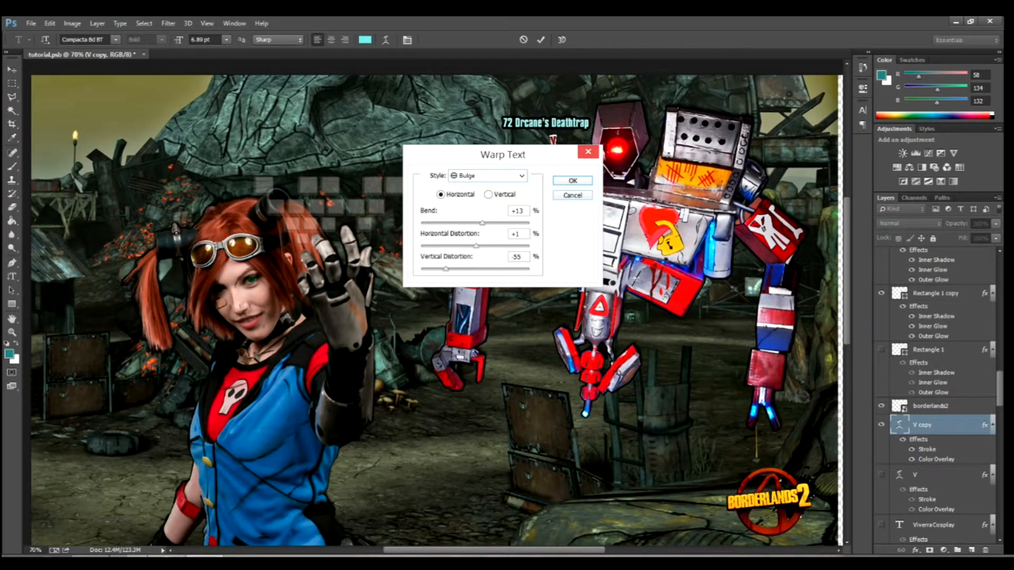
{"action": "left_click", "coordinate": [573, 196]}
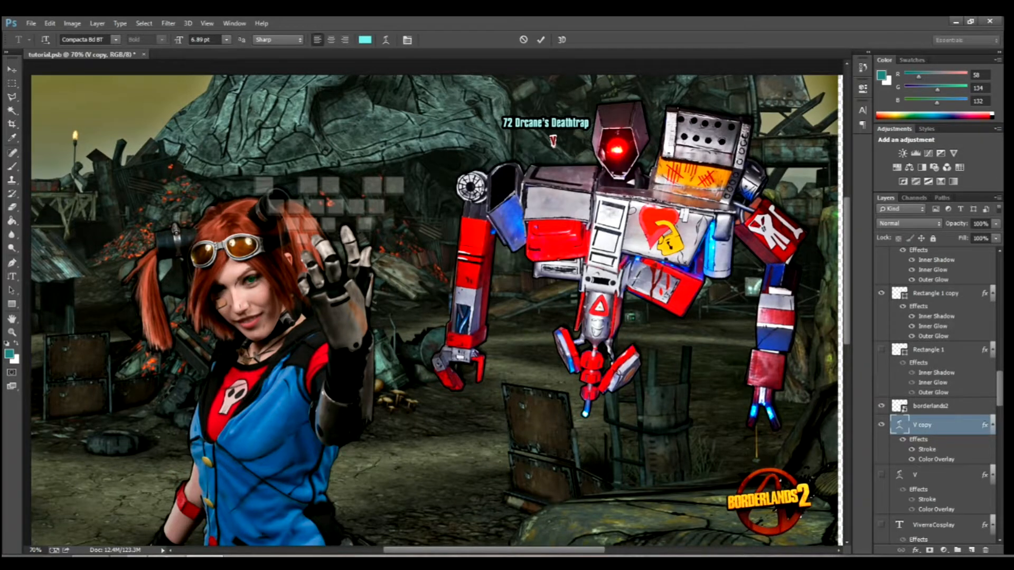
{"action": "left_click", "coordinate": [524, 39]}
{"action": "key", "text": "e"}
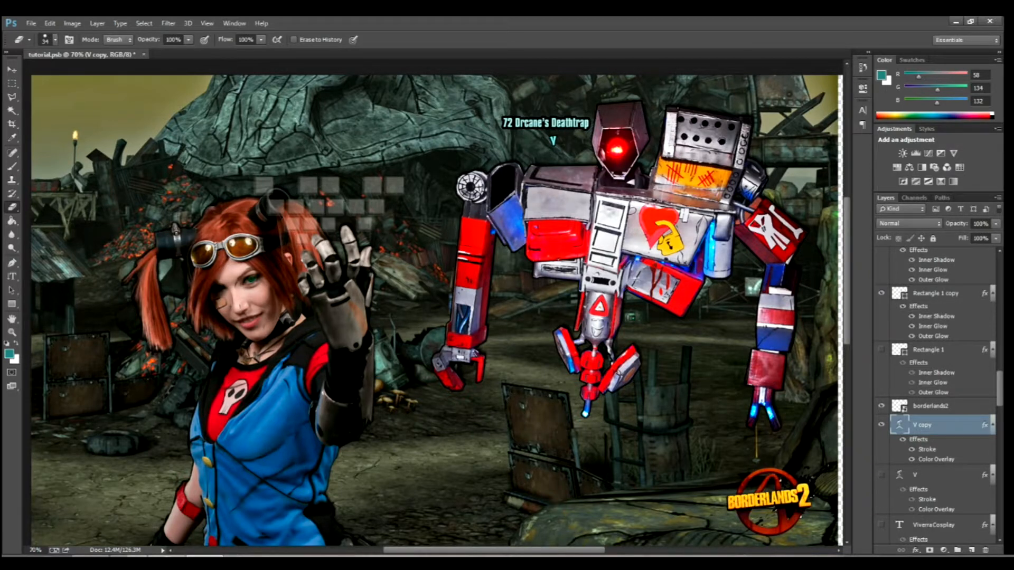
- Preview the cosplayer name text layer and the V layer by showing each briefly, leaving both hidden
{"action": "scroll", "coordinate": [934, 396], "scroll_direction": "down", "scroll_amount": 5}
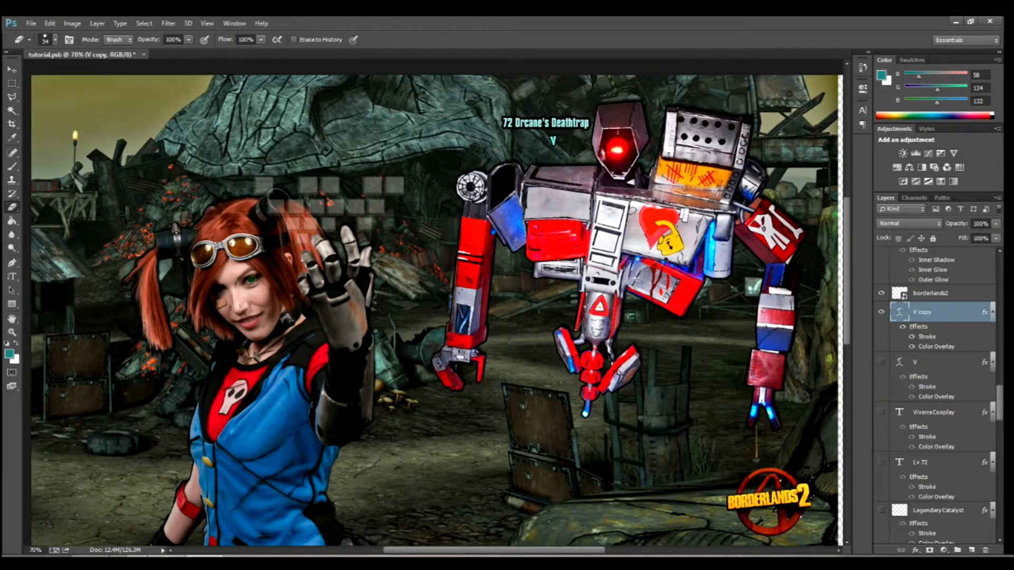
{"action": "left_click", "coordinate": [881, 412]}
{"action": "left_click", "coordinate": [881, 412]}
{"action": "left_click", "coordinate": [881, 362]}
{"action": "left_click", "coordinate": [881, 362]}
{"action": "scroll", "coordinate": [935, 396], "scroll_direction": "down", "scroll_amount": 1}
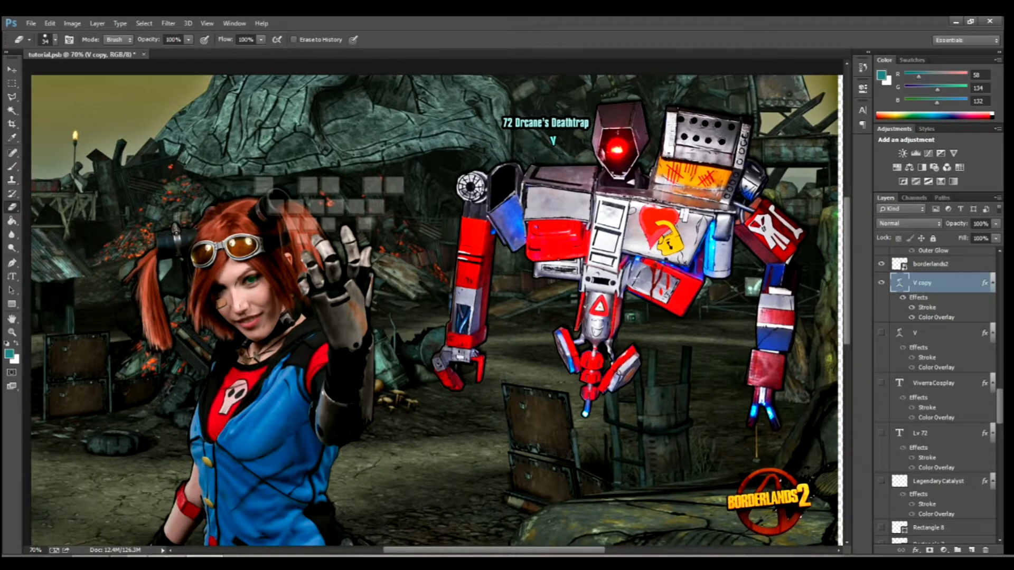
- Show the cosplayer name text layer and the Background layer holding the health and shield display near the girl's arm
{"action": "left_click", "coordinate": [881, 383]}
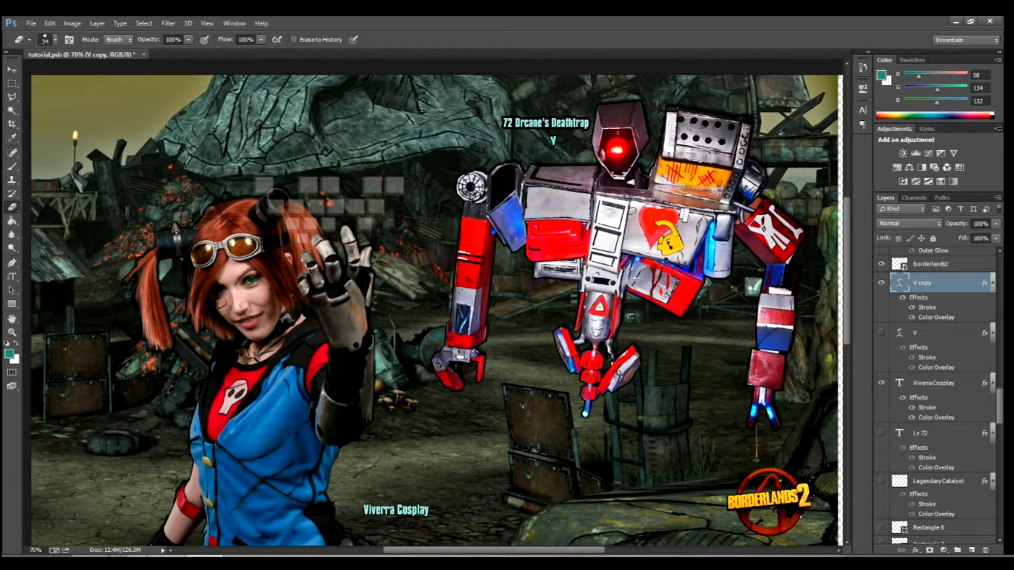
{"action": "scroll", "coordinate": [934, 396], "scroll_direction": "down", "scroll_amount": 4}
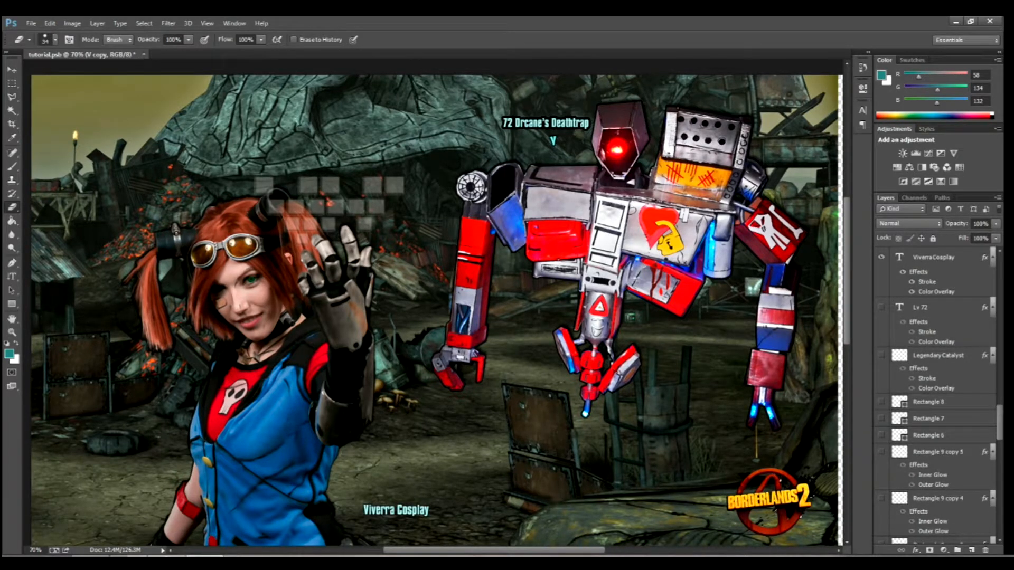
{"action": "scroll", "coordinate": [935, 397], "scroll_direction": "down", "scroll_amount": 1}
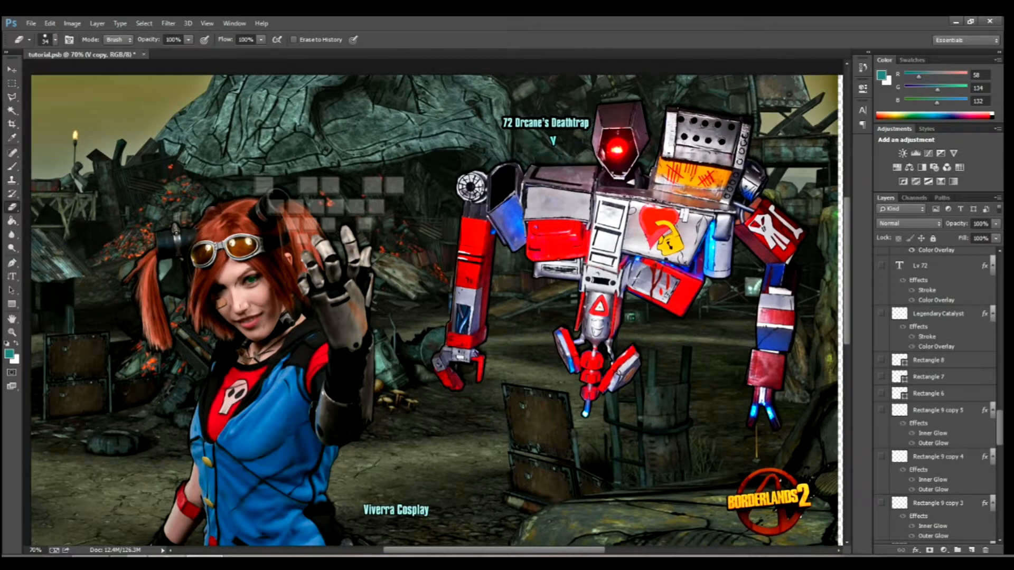
{"action": "scroll", "coordinate": [934, 396], "scroll_direction": "down", "scroll_amount": 1}
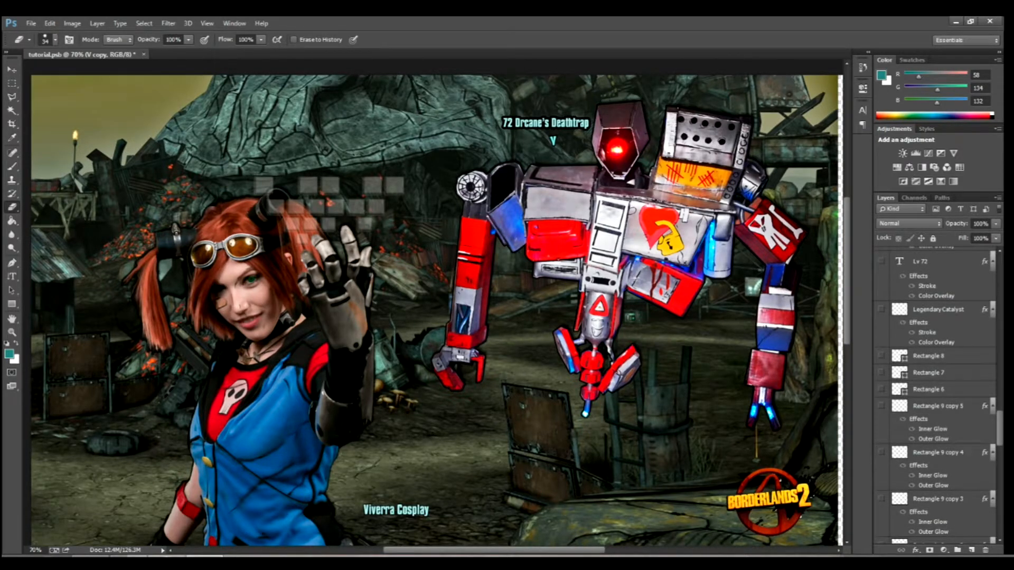
{"action": "scroll", "coordinate": [935, 396], "scroll_direction": "down", "scroll_amount": 4}
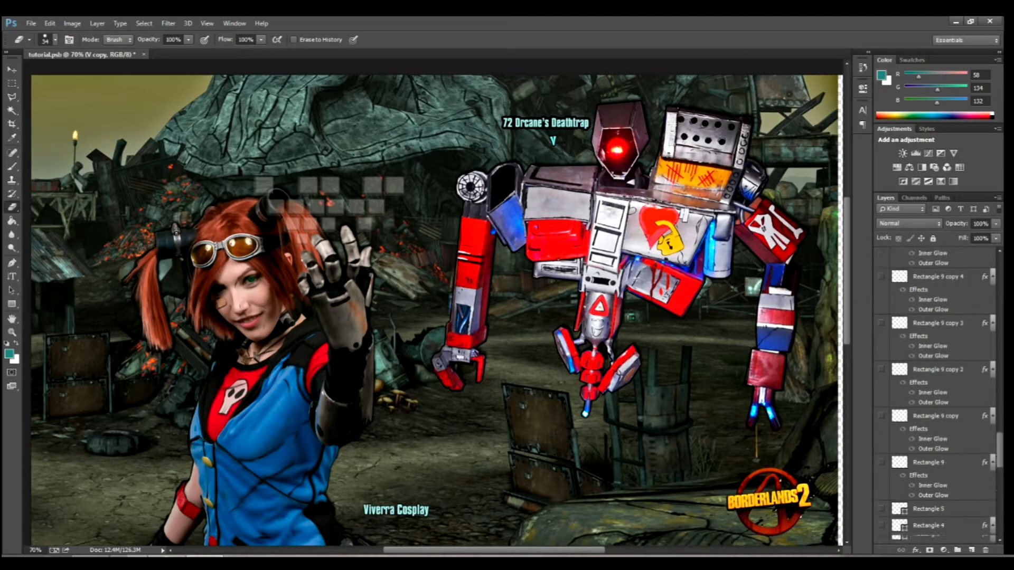
{"action": "scroll", "coordinate": [935, 396], "scroll_direction": "down", "scroll_amount": 3}
{"action": "scroll", "coordinate": [934, 396], "scroll_direction": "down", "scroll_amount": 1}
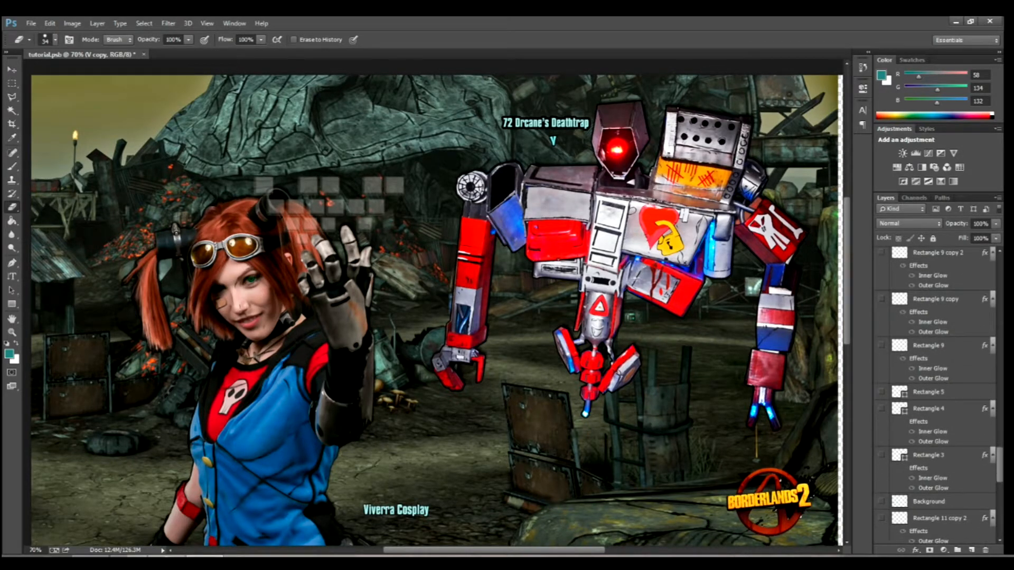
{"action": "left_click", "coordinate": [881, 409]}
{"action": "left_click", "coordinate": [881, 408]}
{"action": "scroll", "coordinate": [934, 396], "scroll_direction": "down", "scroll_amount": 2}
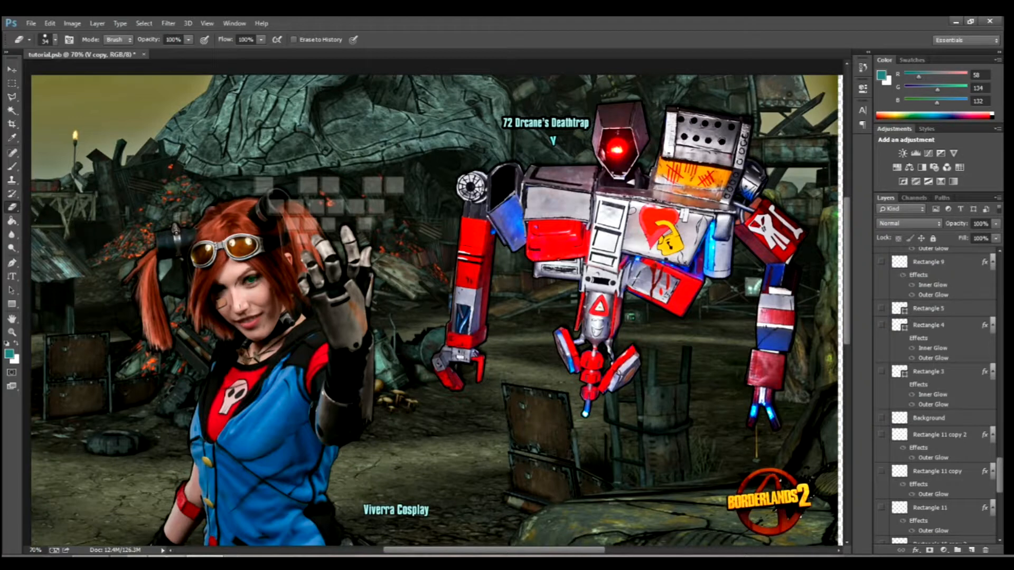
{"action": "left_click", "coordinate": [881, 418]}
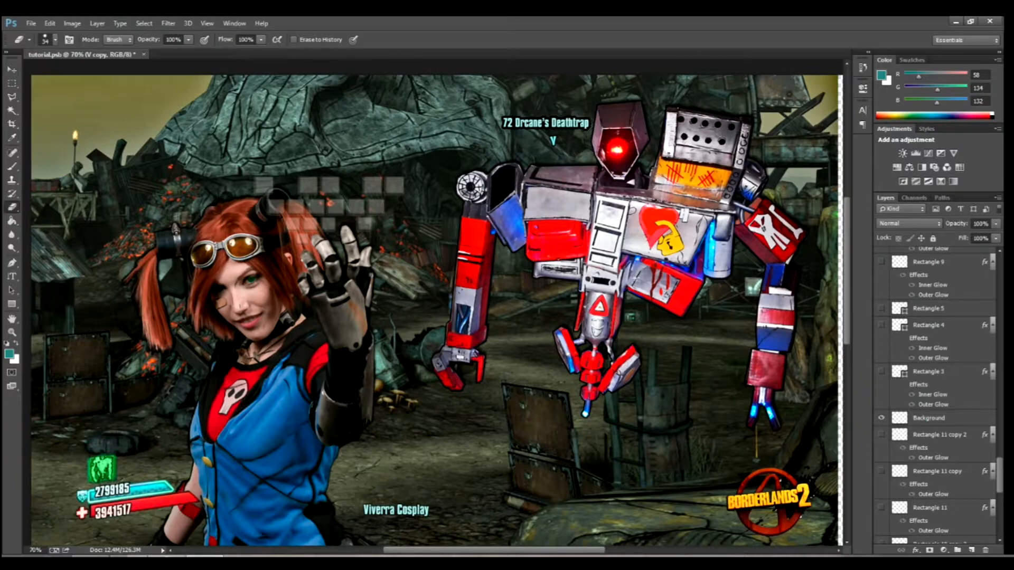
- Show the second Background layer, directly above the Deathtrap title text layer, holding the x400 counter graphic
{"action": "scroll", "coordinate": [935, 396], "scroll_direction": "down", "scroll_amount": 6}
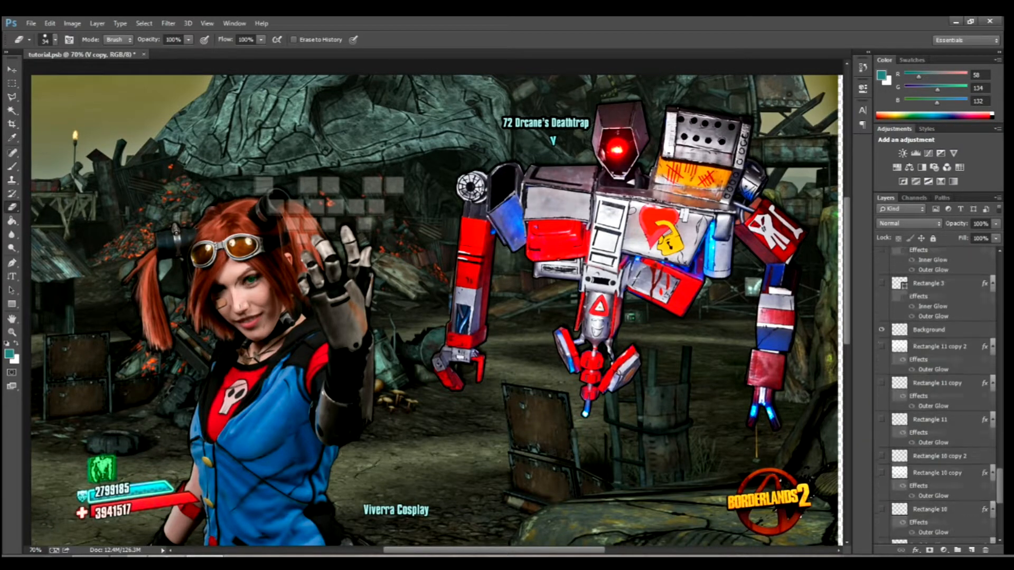
{"action": "scroll", "coordinate": [935, 396], "scroll_direction": "down", "scroll_amount": 3}
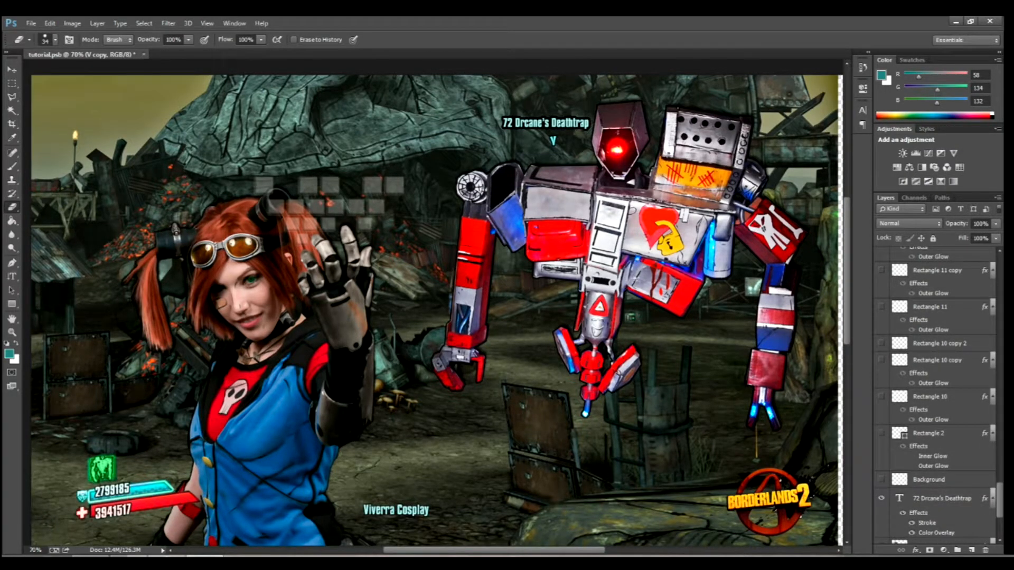
{"action": "left_click", "coordinate": [881, 467]}
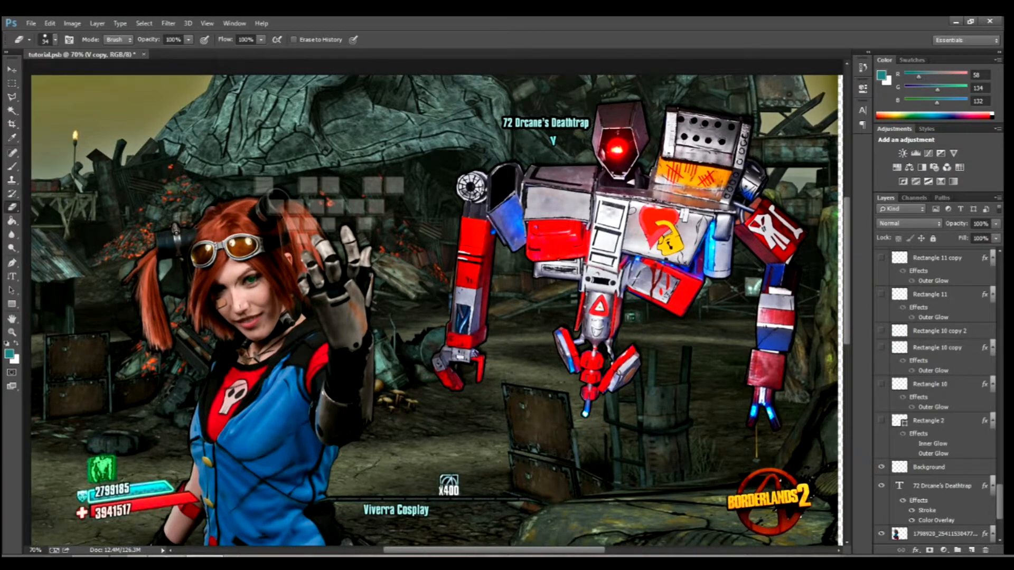
- Show the Rectangle 2, Rectangle 10, Rectangle 10 copy, Rectangle 10 copy 2 and Rectangle 11 layers behind the game display
{"action": "scroll", "coordinate": [935, 396], "scroll_direction": "down", "scroll_amount": 1}
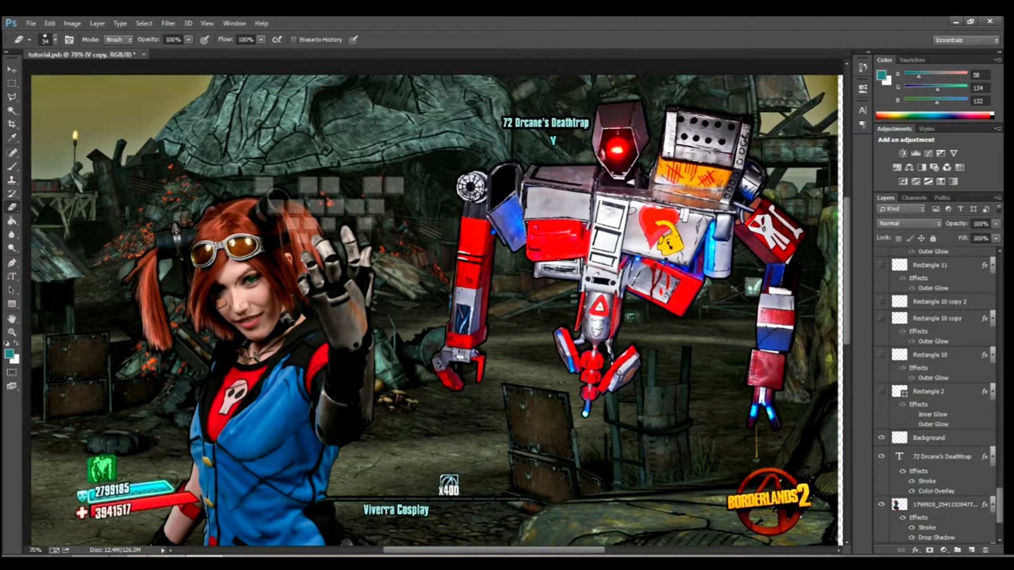
{"action": "scroll", "coordinate": [934, 396], "scroll_direction": "down", "scroll_amount": 1}
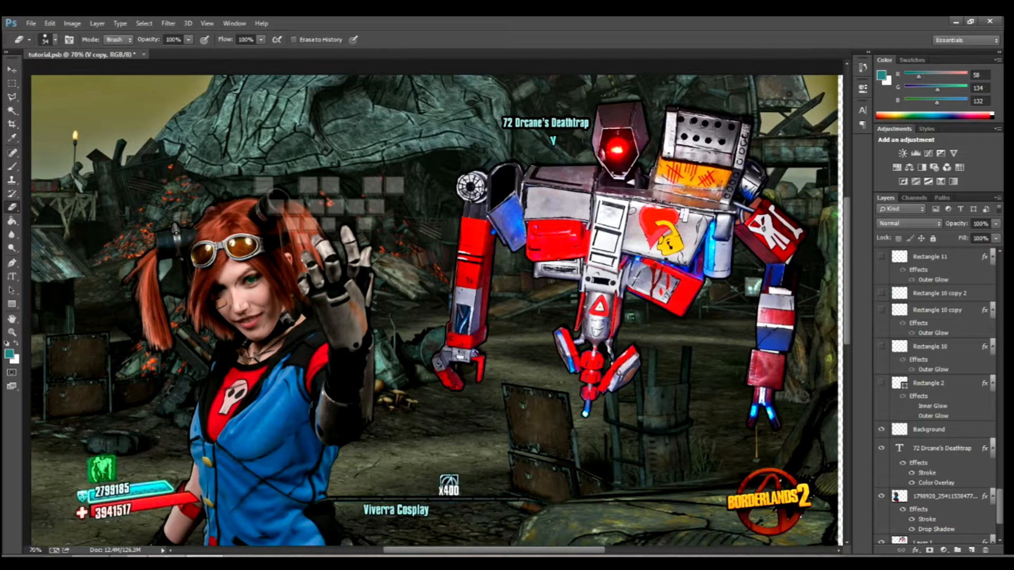
{"action": "scroll", "coordinate": [935, 396], "scroll_direction": "up", "scroll_amount": 2}
{"action": "left_click", "coordinate": [880, 420]}
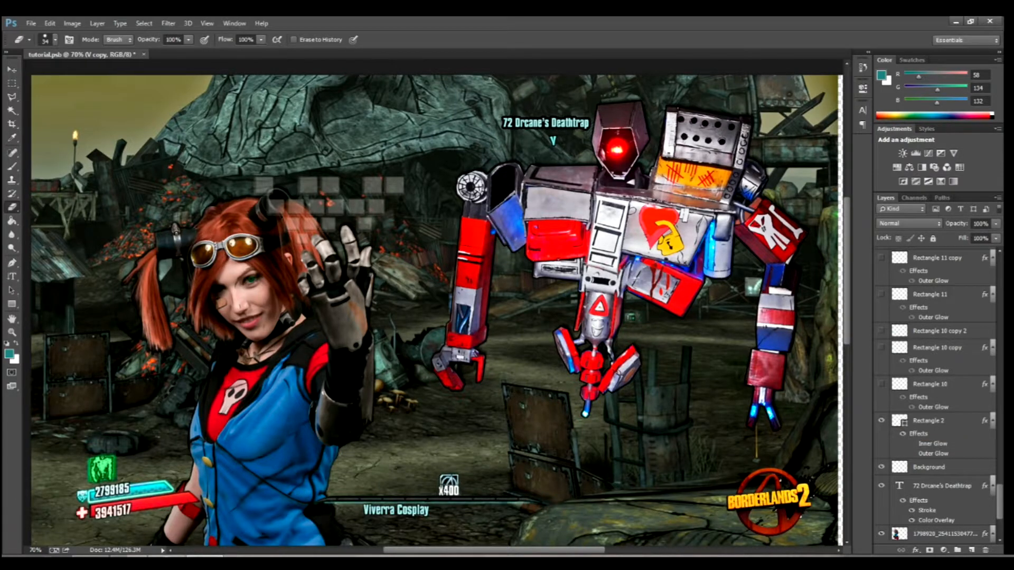
{"action": "left_click", "coordinate": [881, 384]}
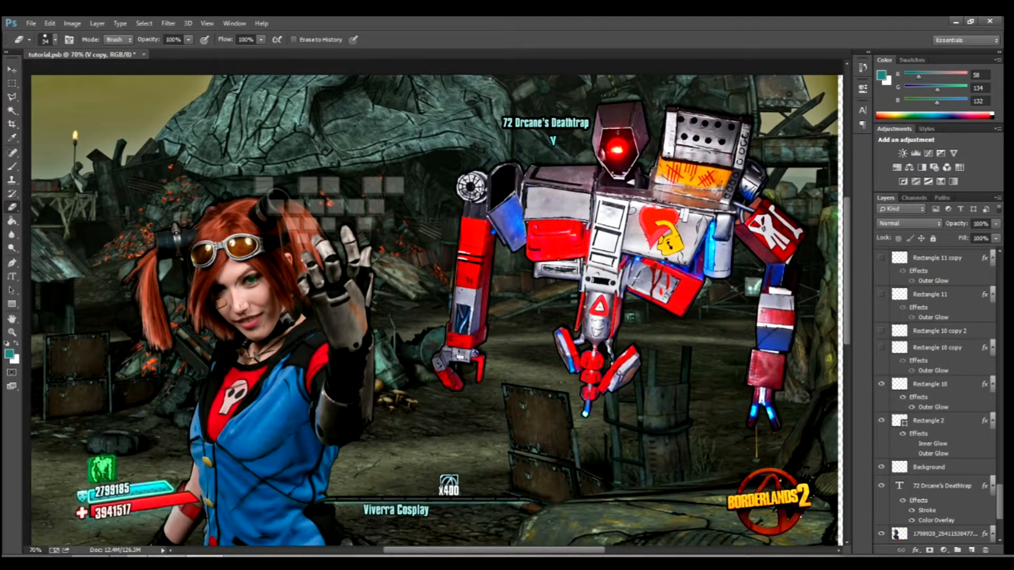
{"action": "left_click", "coordinate": [881, 347]}
{"action": "left_click", "coordinate": [881, 331]}
{"action": "left_click", "coordinate": [881, 294]}
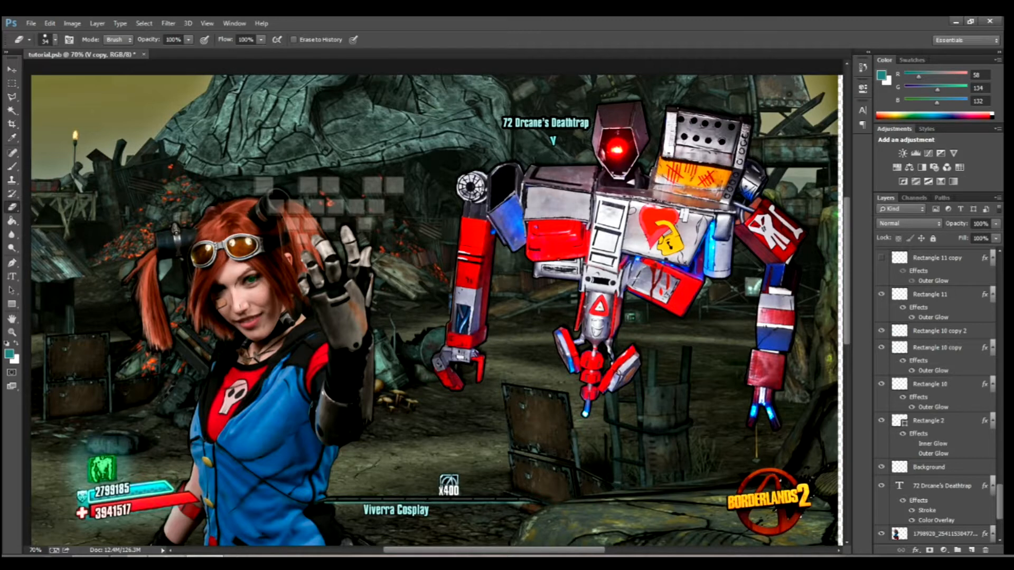
{"action": "left_click", "coordinate": [881, 294]}
{"action": "left_click", "coordinate": [880, 294]}
- Reduce the Outer Glow spread of the Rectangle 11 layer and compare the glow switched off and on
{"action": "double_click", "coordinate": [960, 294]}
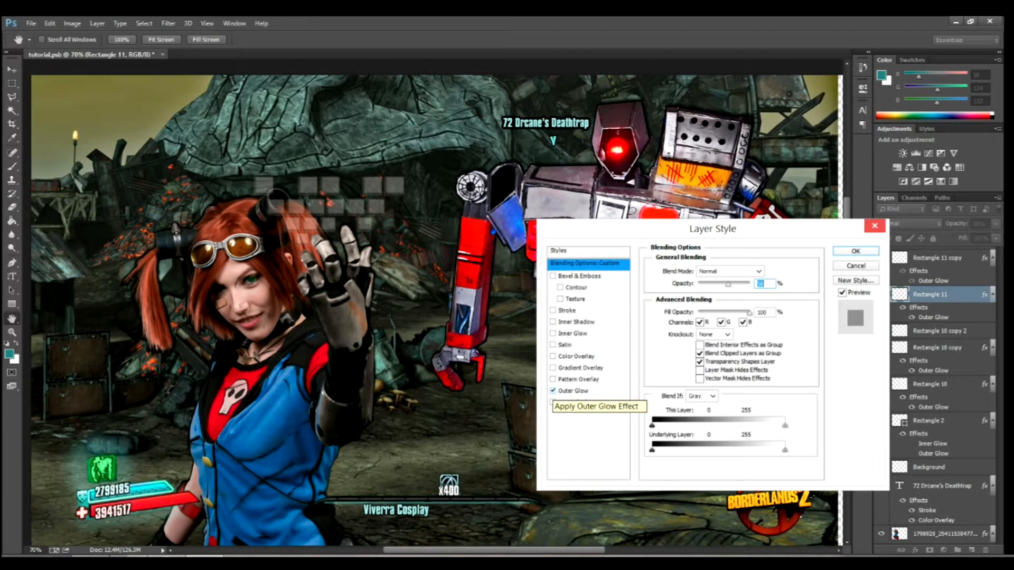
{"action": "left_click", "coordinate": [561, 391]}
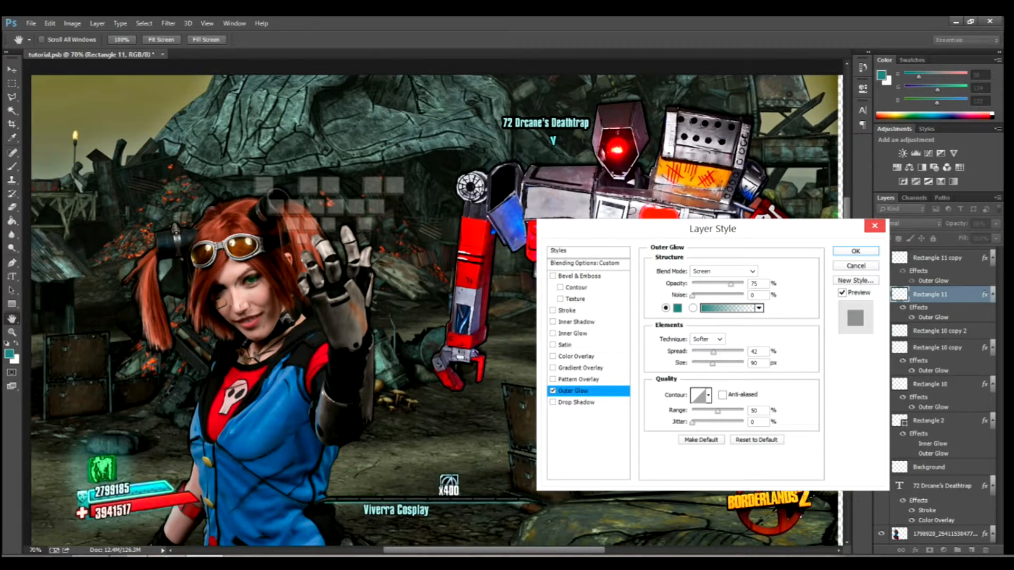
{"action": "left_click_drag", "start_coordinate": [700, 352], "coordinate": [707, 352]}
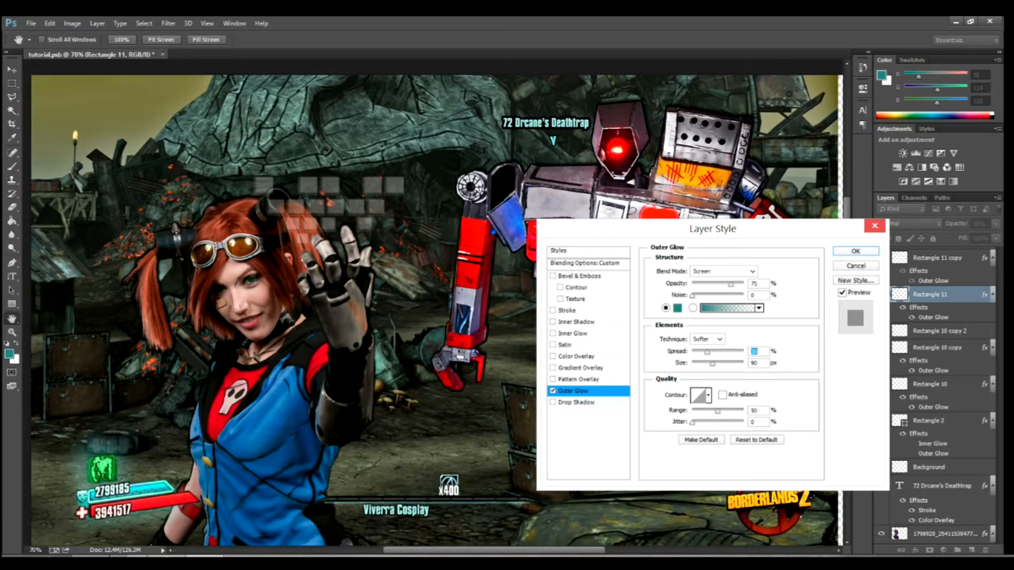
{"action": "left_click_drag", "start_coordinate": [708, 352], "coordinate": [706, 352]}
{"action": "left_click", "coordinate": [553, 391]}
{"action": "left_click", "coordinate": [553, 391]}
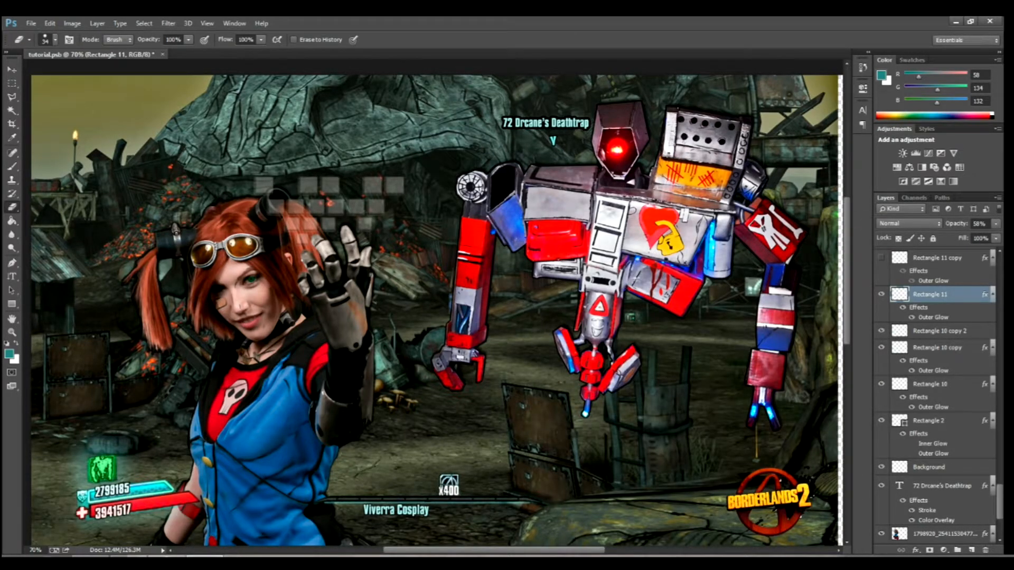
- Raise the Rectangle 11 layer's opacity to 100% and disable its Outer Glow
{"action": "left_click", "coordinate": [996, 223]}
{"action": "left_click_drag", "start_coordinate": [976, 236], "coordinate": [997, 236]}
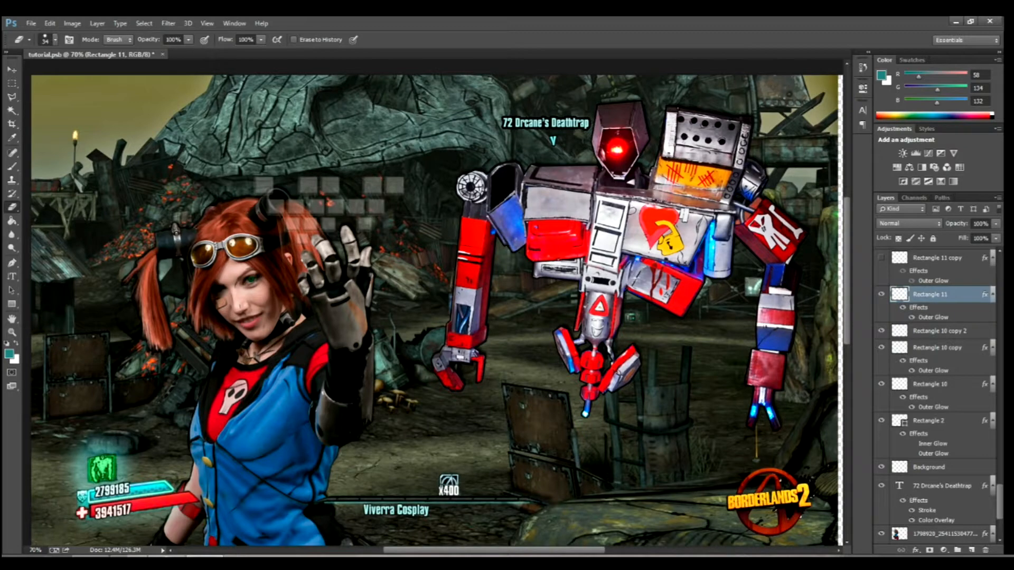
{"action": "double_click", "coordinate": [964, 295]}
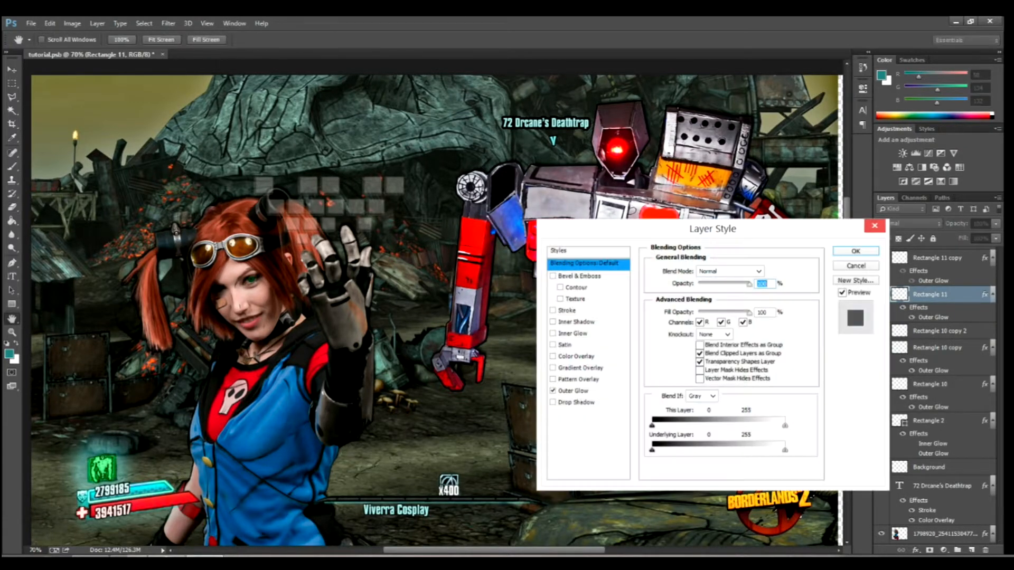
{"action": "left_click", "coordinate": [553, 391]}
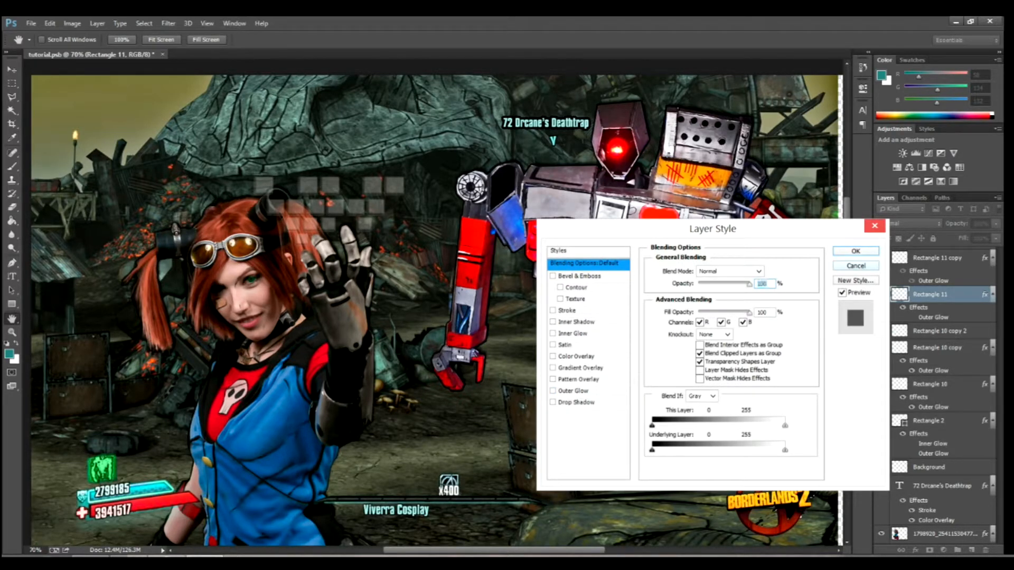
{"action": "key", "text": "Return"}
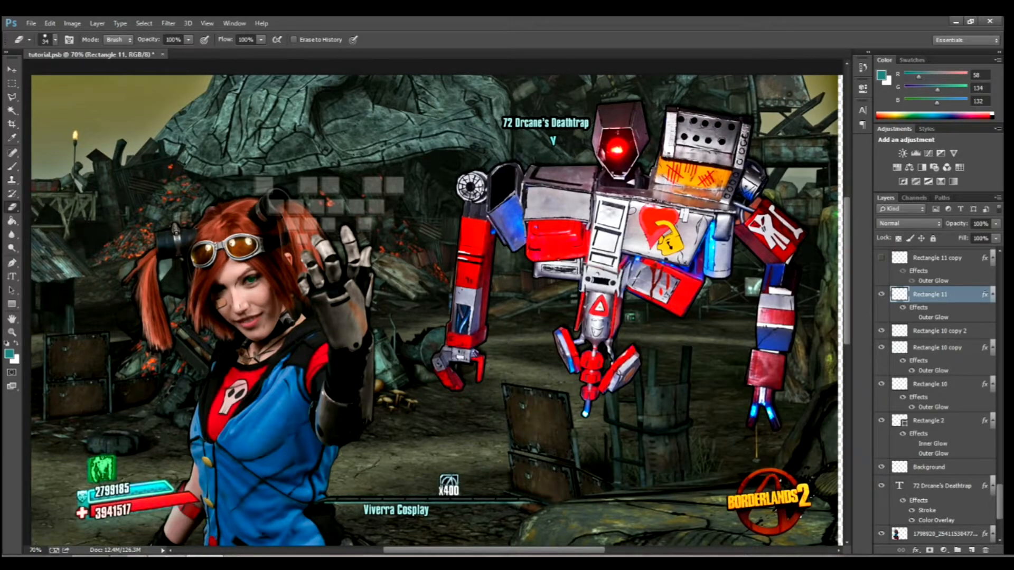
- Hide and reshow each Background graphic layer to examine the plain rectangles beneath the display
{"action": "left_click", "coordinate": [882, 467]}
{"action": "left_click", "coordinate": [881, 467]}
{"action": "scroll", "coordinate": [935, 396], "scroll_direction": "up", "scroll_amount": 2}
{"action": "scroll", "coordinate": [935, 396], "scroll_direction": "up", "scroll_amount": 3}
{"action": "left_click", "coordinate": [881, 343]}
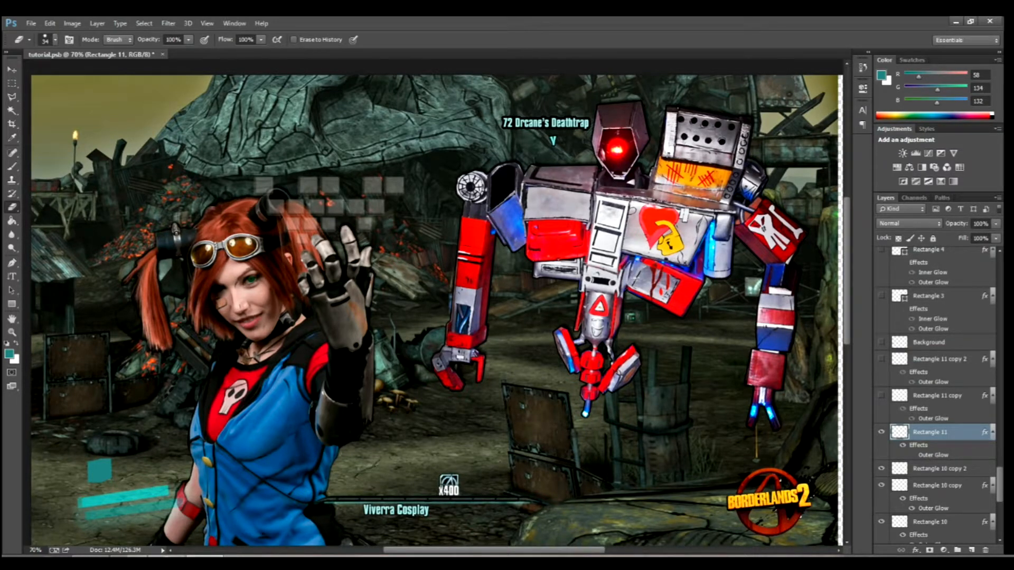
{"action": "left_click", "coordinate": [881, 342]}
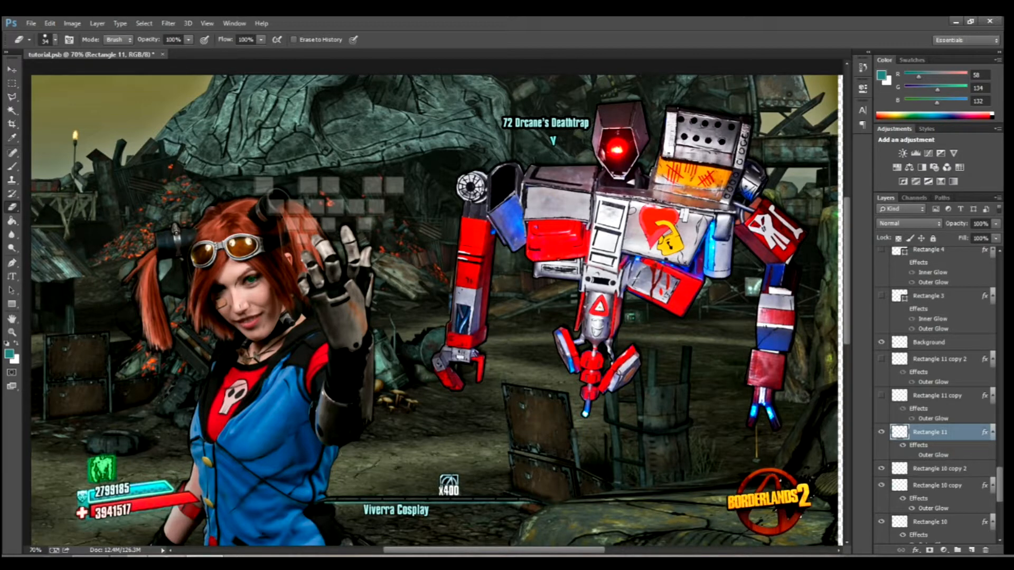
- Turn on the Outer Glow of the Rectangle 11 layer and set the layer's opacity to 51%
{"action": "left_click", "coordinate": [912, 455]}
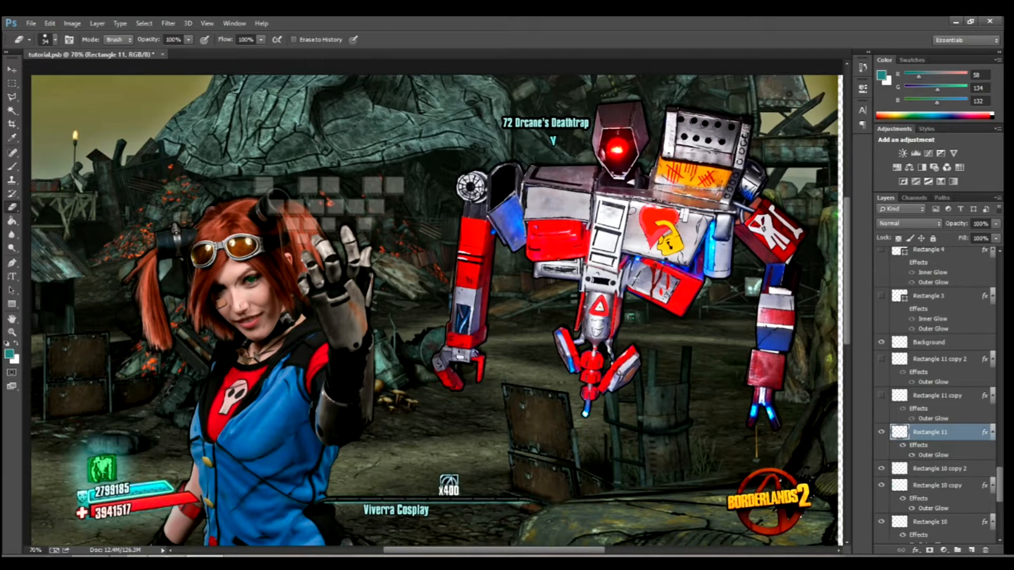
{"action": "left_click", "coordinate": [996, 224]}
{"action": "left_click_drag", "start_coordinate": [996, 236], "coordinate": [970, 236]}
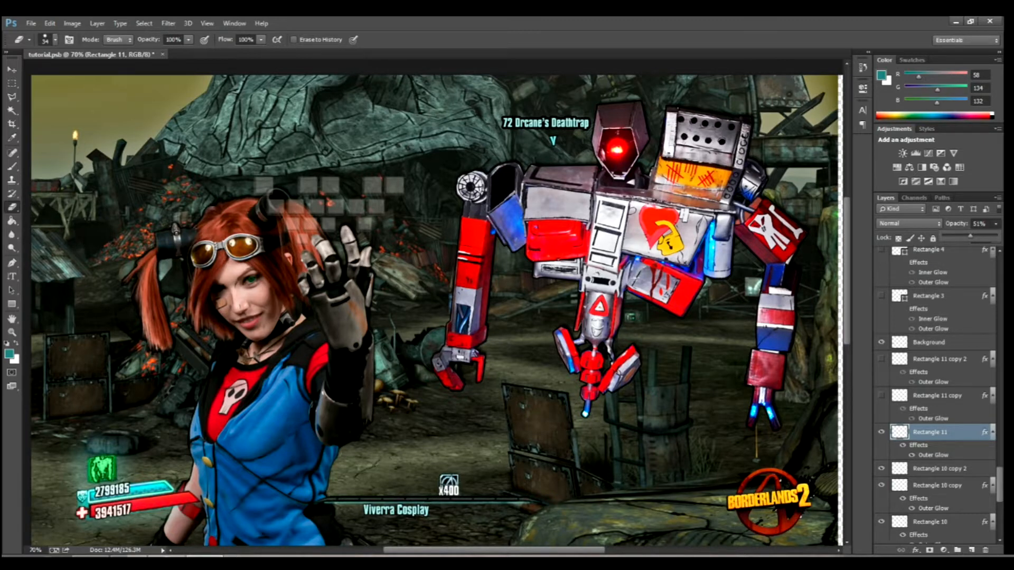
- Show the Rectangle 11 copy, Rectangle 11 copy 2, Rectangle 3 and Rectangle 4 layers
{"action": "left_click", "coordinate": [881, 395]}
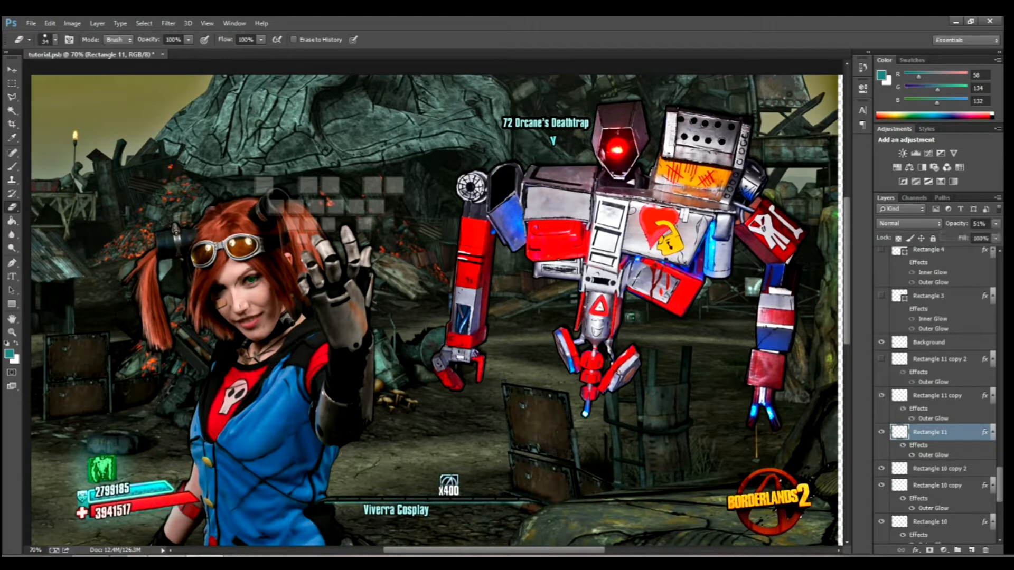
{"action": "left_click", "coordinate": [881, 359]}
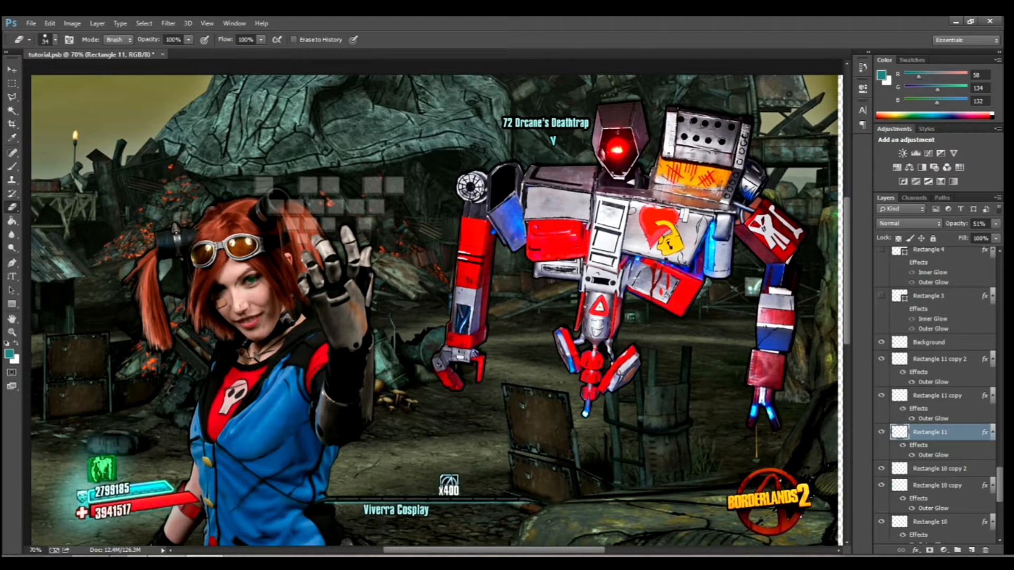
{"action": "left_click", "coordinate": [881, 296]}
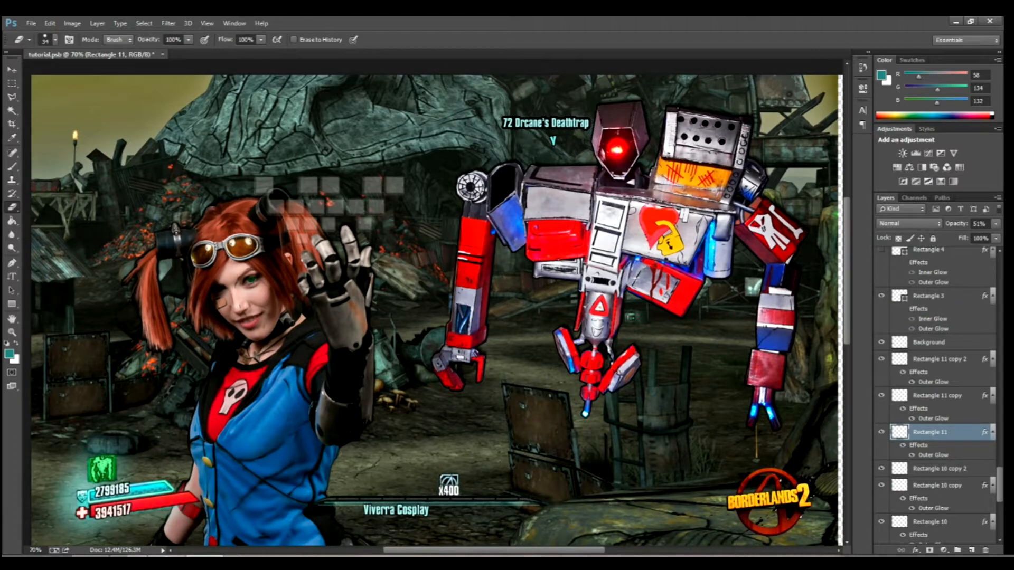
{"action": "scroll", "coordinate": [935, 396], "scroll_direction": "up", "scroll_amount": 3}
{"action": "left_click", "coordinate": [881, 334]}
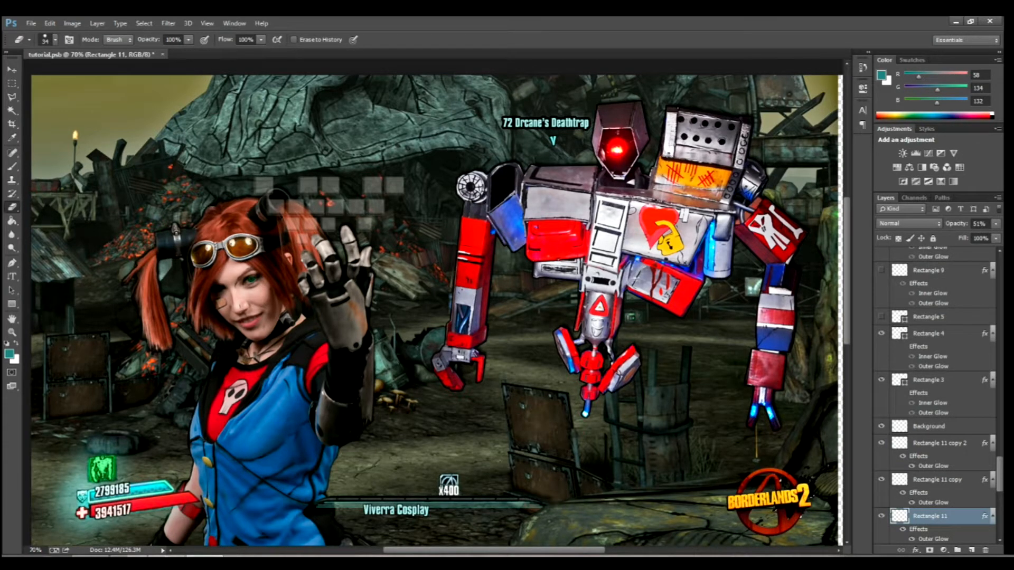
- Select the Rectangle 4 layer and set the canvas zoom to 120%, framing the bar around the cosplayer name
{"action": "left_click", "coordinate": [942, 334]}
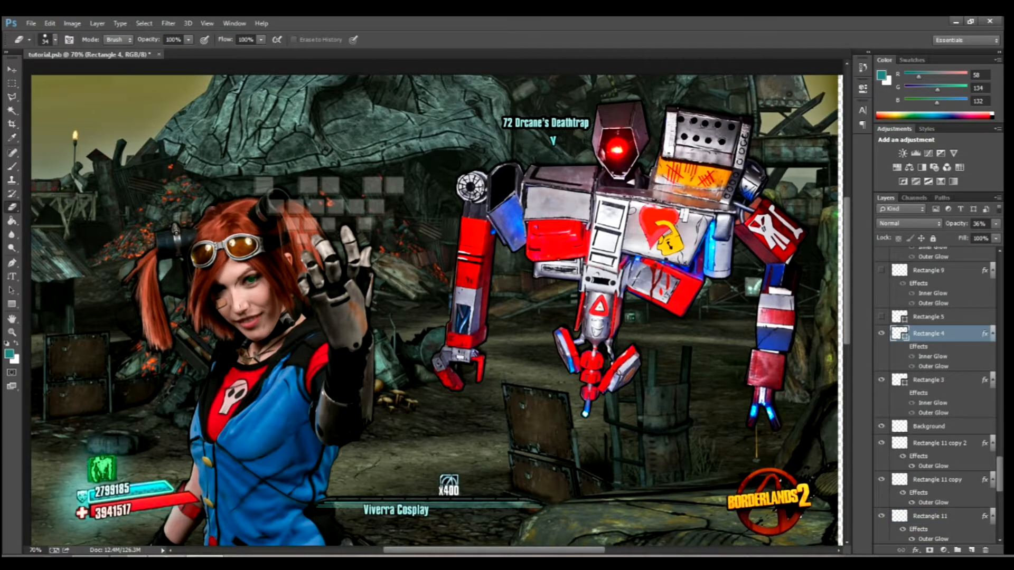
{"action": "left_click_drag", "start_coordinate": [44, 550], "coordinate": [28, 550]}
{"action": "type", "text": "120"}
{"action": "key", "text": "Return"}
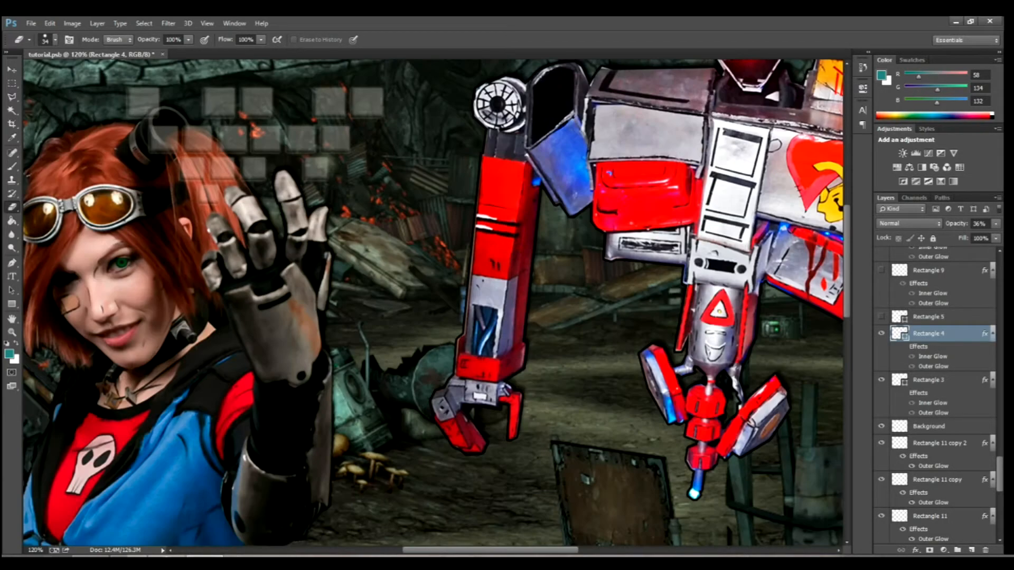
{"action": "scroll", "coordinate": [436, 302], "scroll_direction": "down", "scroll_amount": 6}
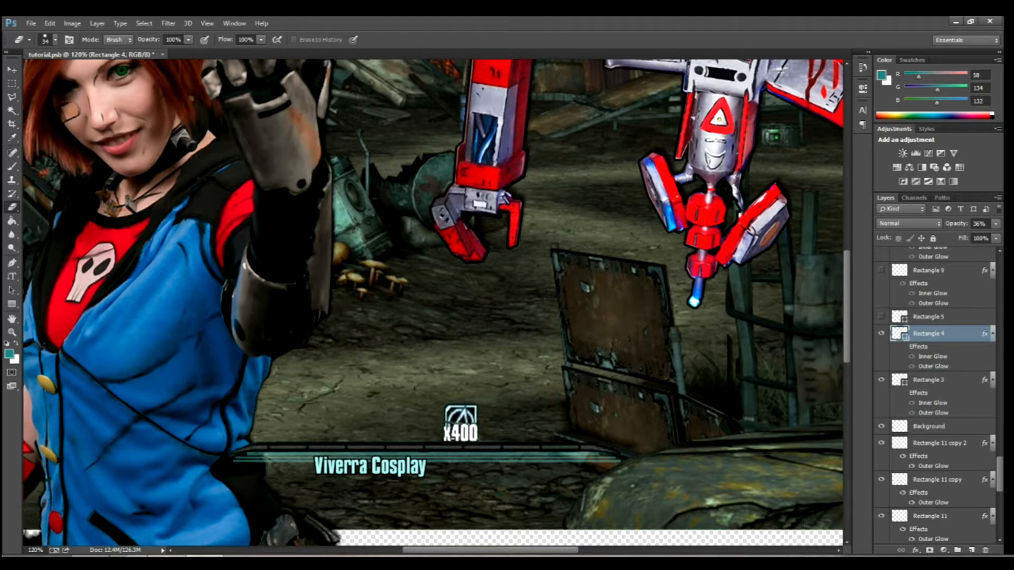
- Show the Rectangle 5 and Rectangle 9 layers along with Rectangle 9 copy, copy 2 and copy 3
{"action": "left_click", "coordinate": [881, 316]}
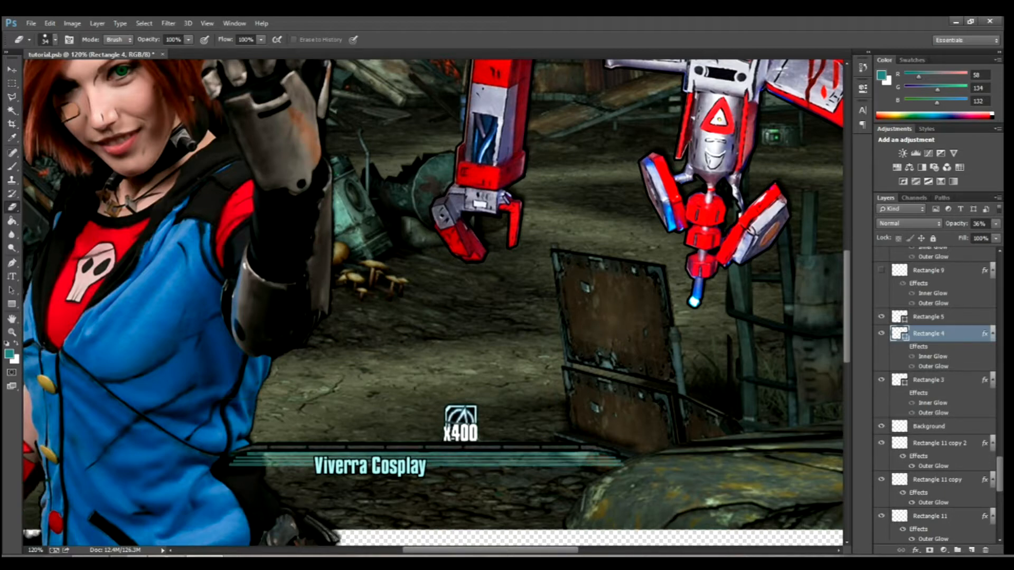
{"action": "left_click", "coordinate": [881, 270]}
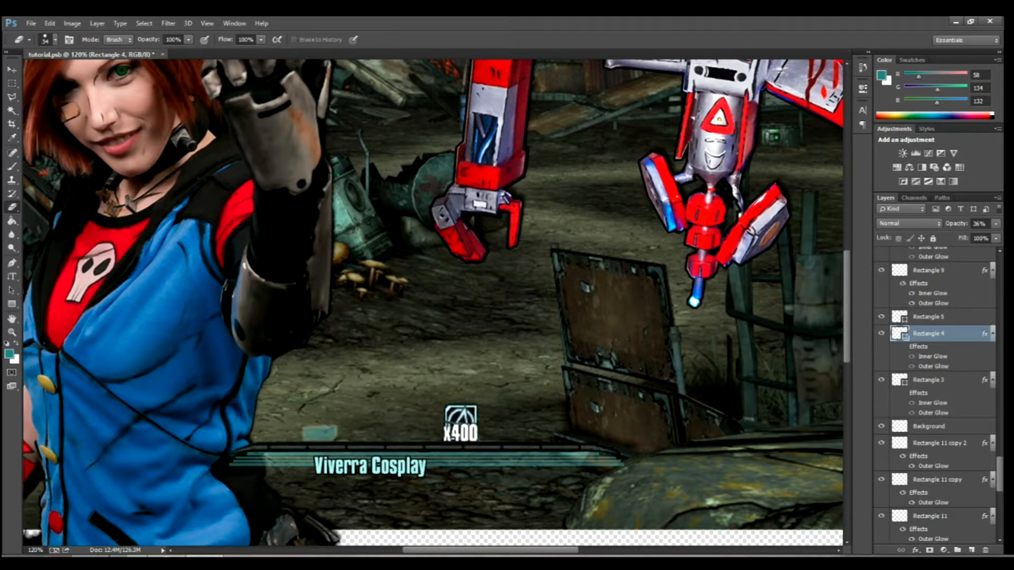
{"action": "scroll", "coordinate": [935, 394], "scroll_direction": "up", "scroll_amount": 5}
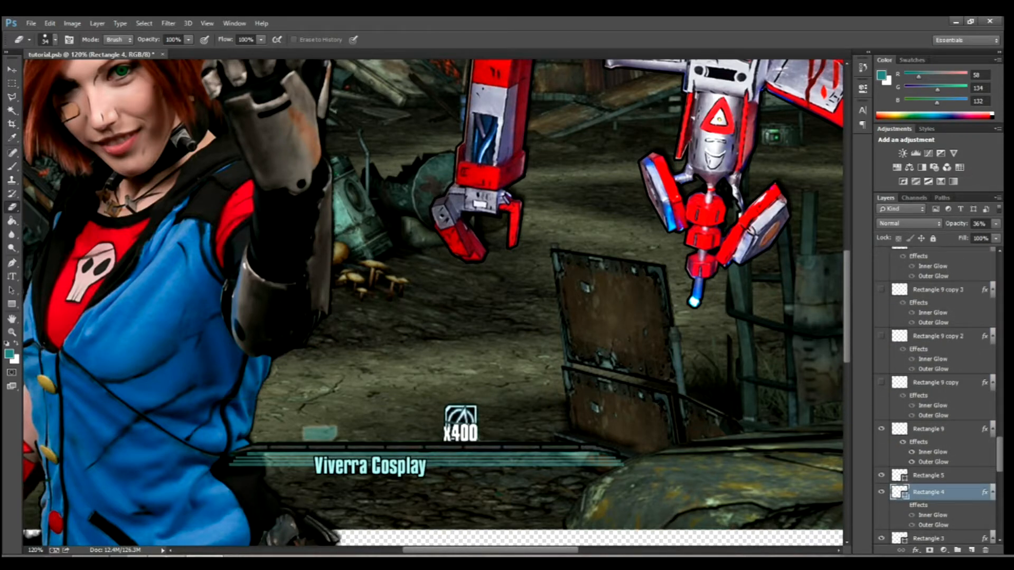
{"action": "left_click", "coordinate": [881, 382]}
{"action": "left_click", "coordinate": [881, 336]}
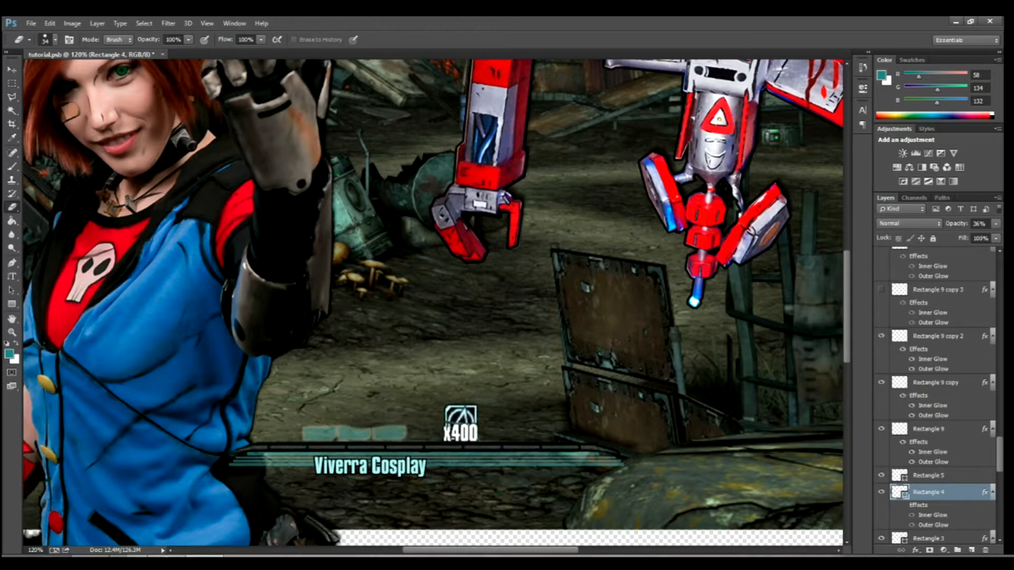
{"action": "left_click", "coordinate": [881, 289]}
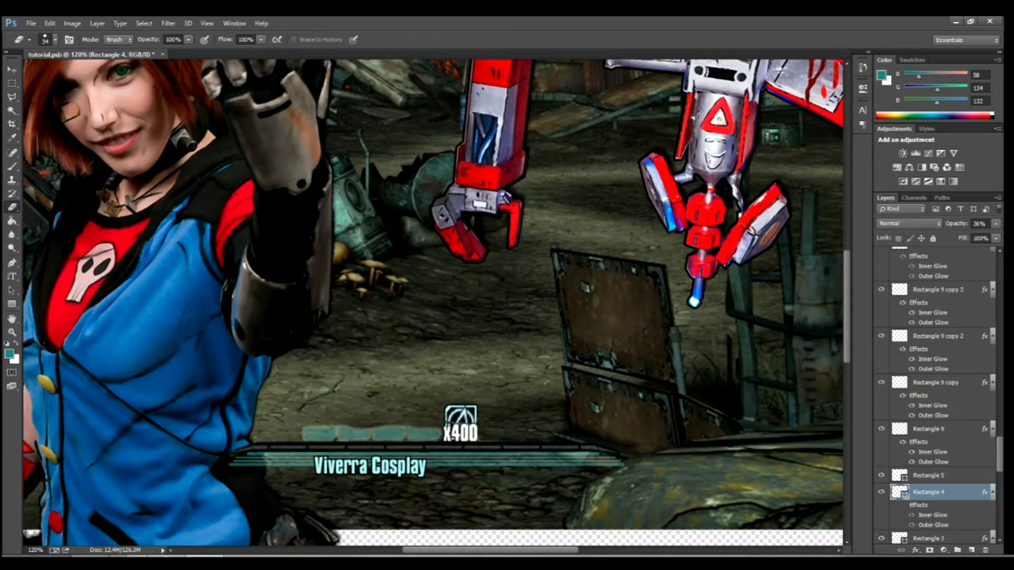
- Show the Rectangle 9 copy 4 and copy 5 layers and the Rectangle 6, Rectangle 7 and Rectangle 8 layers
{"action": "scroll", "coordinate": [934, 394], "scroll_direction": "up", "scroll_amount": 2}
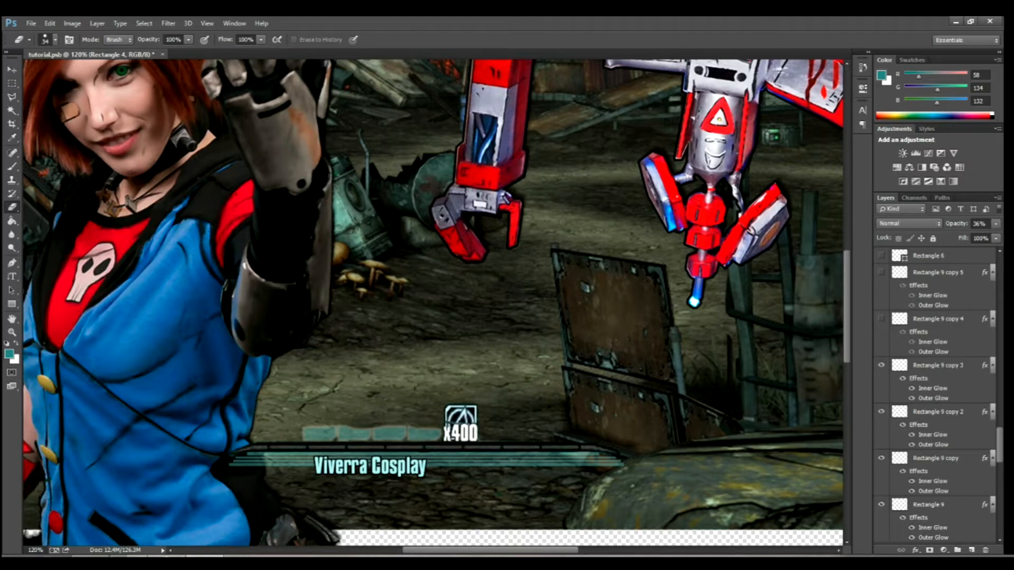
{"action": "scroll", "coordinate": [935, 393], "scroll_direction": "up", "scroll_amount": 1}
{"action": "left_click", "coordinate": [881, 335]}
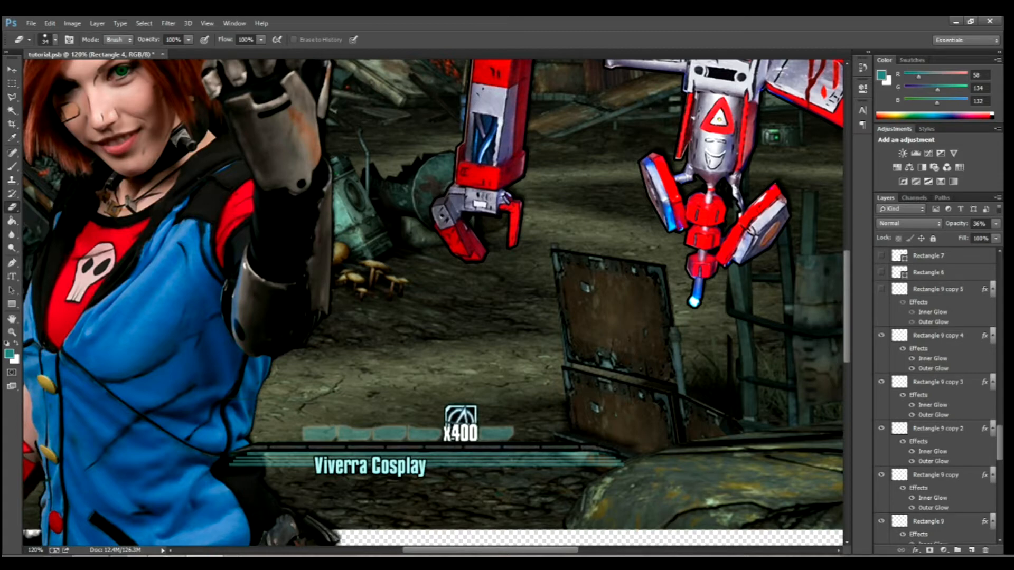
{"action": "scroll", "coordinate": [935, 395], "scroll_direction": "up", "scroll_amount": 3}
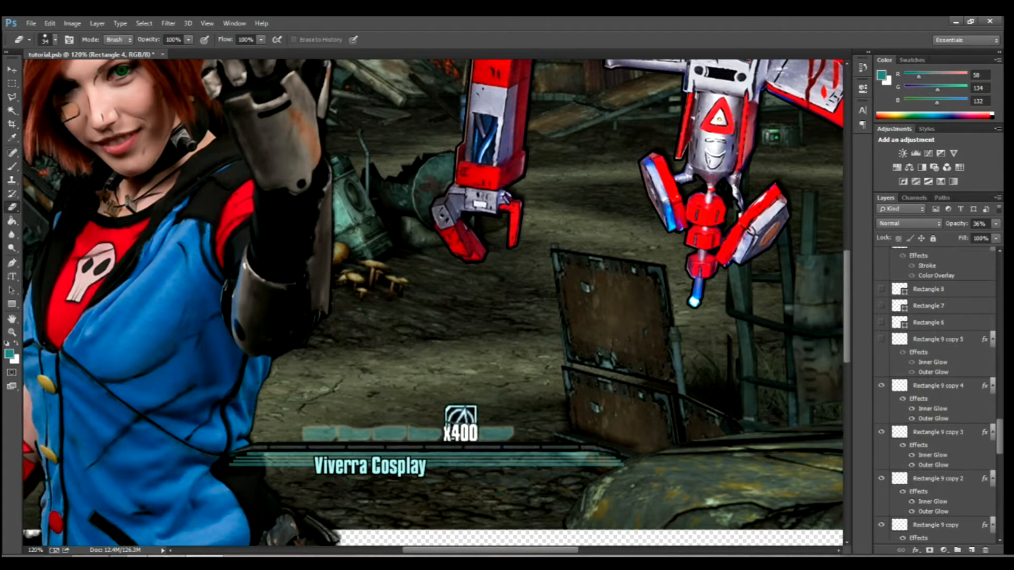
{"action": "left_click", "coordinate": [882, 339]}
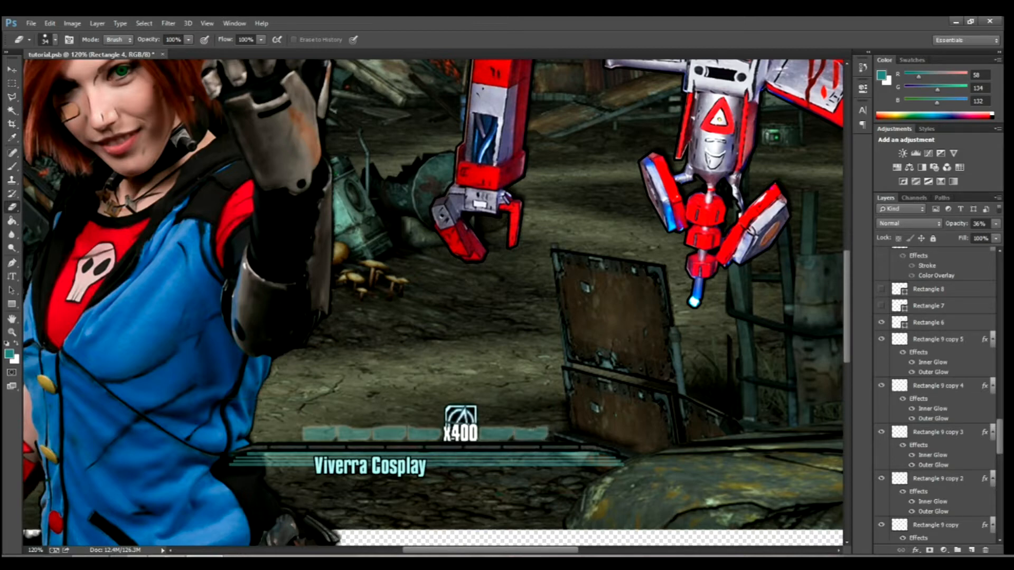
{"action": "left_click", "coordinate": [881, 306]}
{"action": "left_click", "coordinate": [880, 290]}
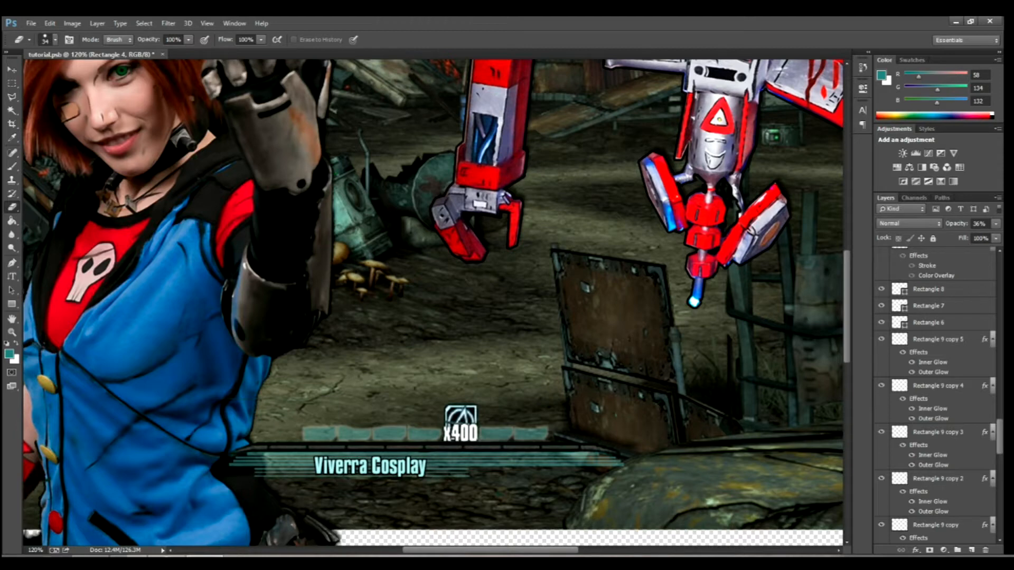
- Toggle the LegendaryCatalyst layer on and off again, and show the Lv 72 text layer
{"action": "scroll", "coordinate": [934, 396], "scroll_direction": "up", "scroll_amount": 2}
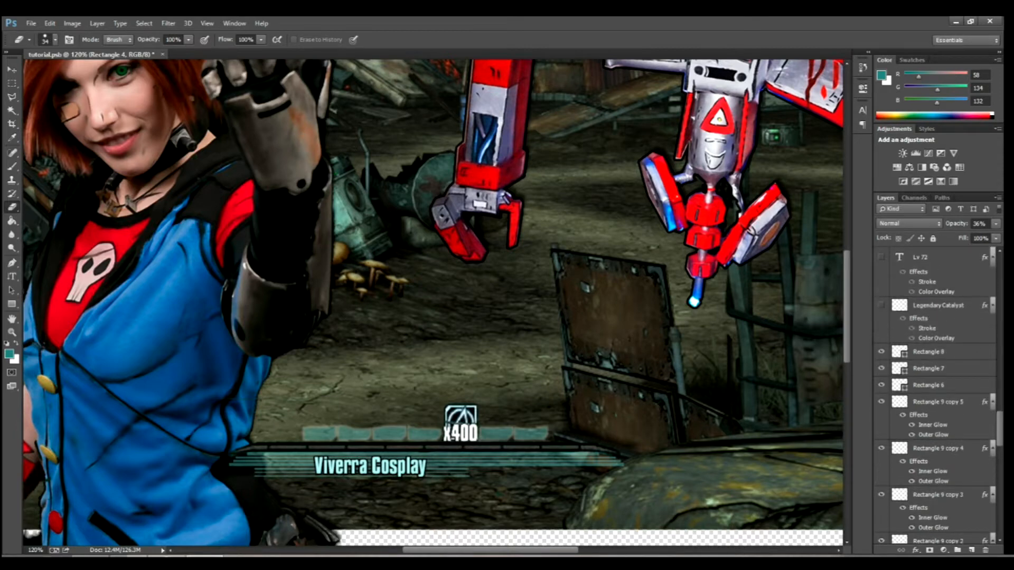
{"action": "left_click", "coordinate": [881, 305]}
{"action": "left_click", "coordinate": [881, 305]}
{"action": "left_click", "coordinate": [881, 256]}
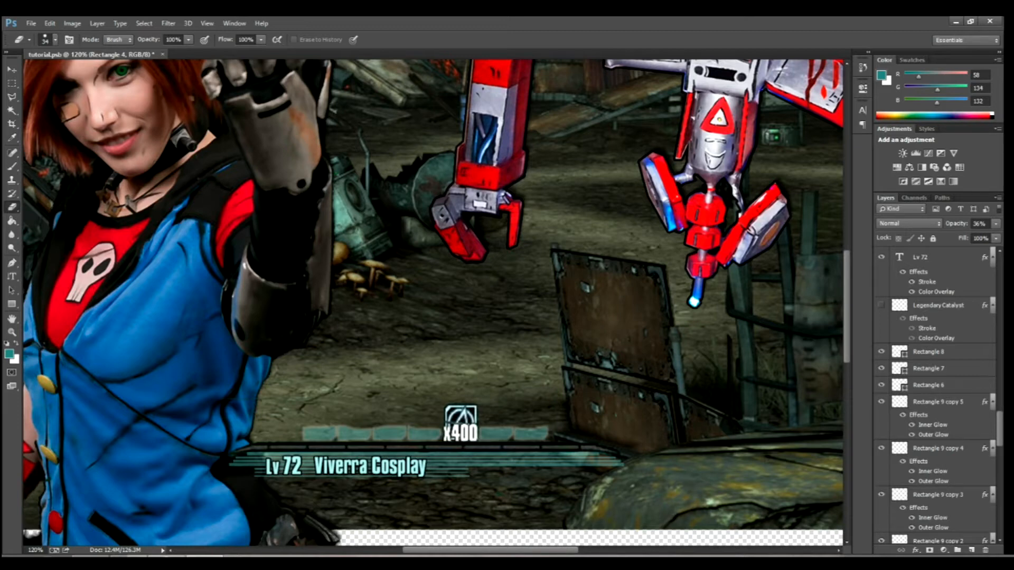
- Look through the layer stack above the Lv 72 text and return to the bottommost image layers
{"action": "scroll", "coordinate": [935, 396], "scroll_direction": "up", "scroll_amount": 3}
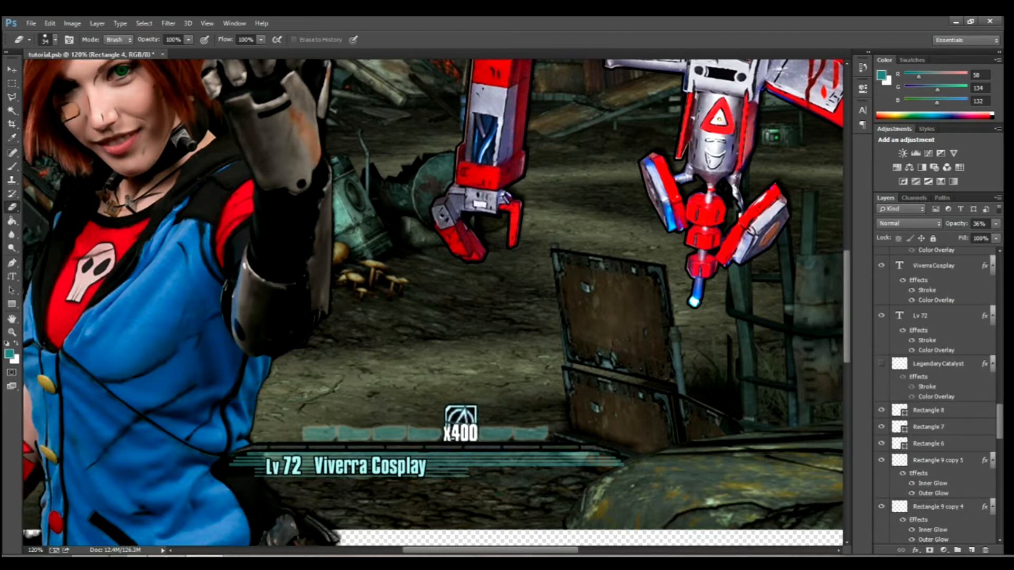
{"action": "scroll", "coordinate": [935, 396], "scroll_direction": "up", "scroll_amount": 3}
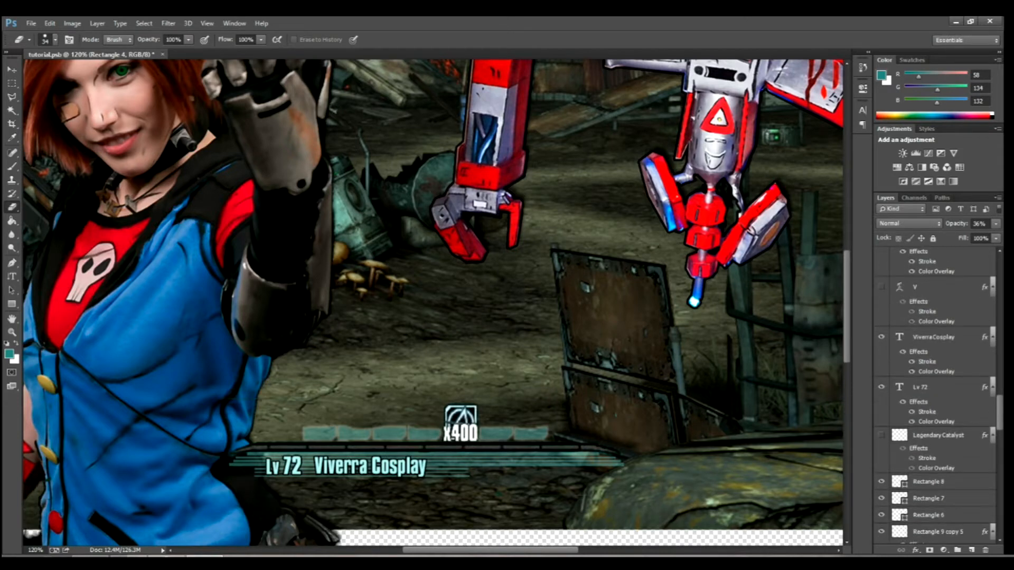
{"action": "scroll", "coordinate": [935, 396], "scroll_direction": "up", "scroll_amount": 3}
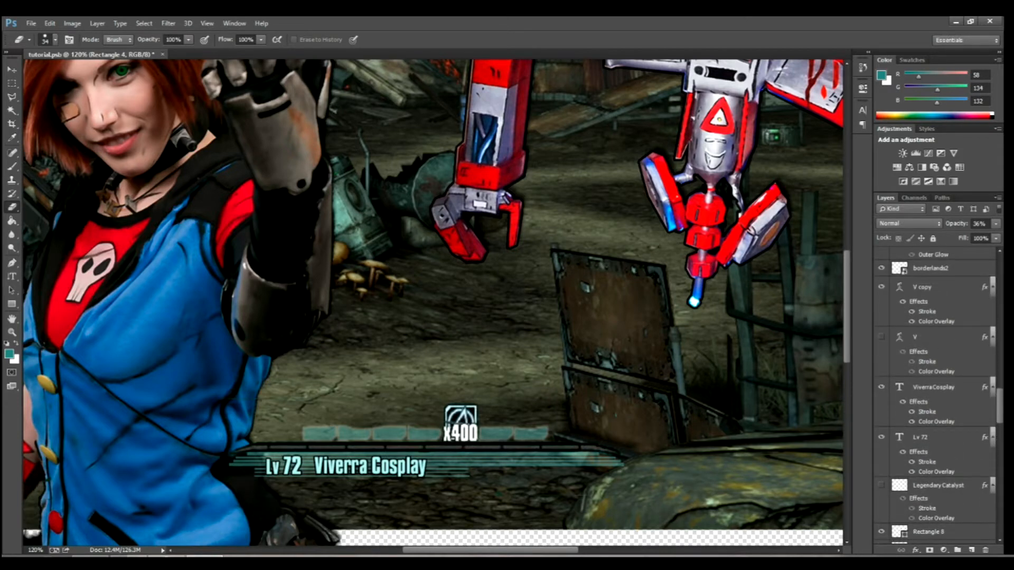
{"action": "scroll", "coordinate": [935, 396], "scroll_direction": "up", "scroll_amount": 9}
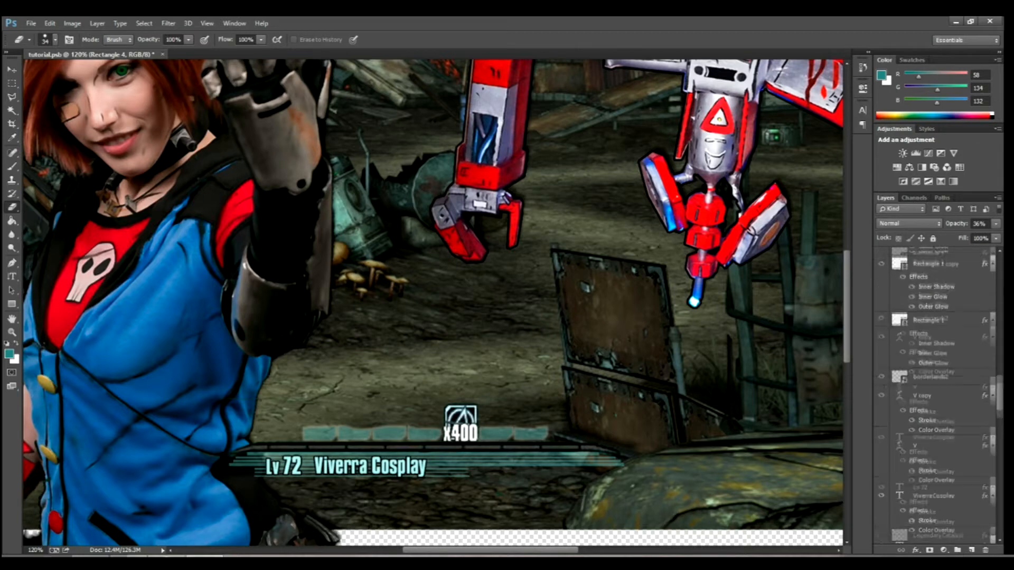
{"action": "scroll", "coordinate": [935, 396], "scroll_direction": "up", "scroll_amount": 20}
{"action": "scroll", "coordinate": [935, 396], "scroll_direction": "down", "scroll_amount": 20}
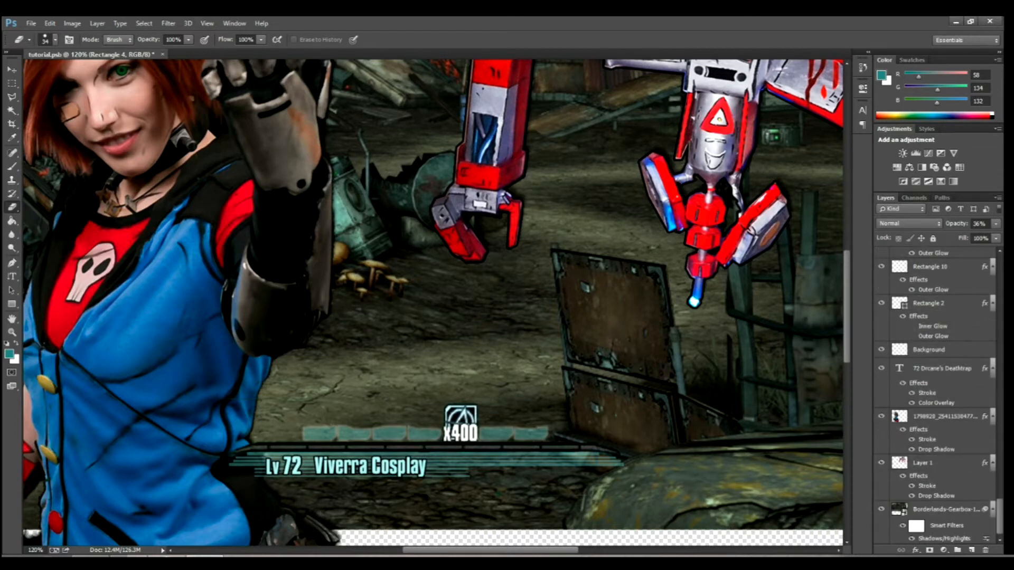
- Set the canvas zoom to 70%, framing both figures together with the HUD, labels and logo
{"action": "left_click", "coordinate": [37, 550]}
{"action": "type", "text": "50"}
{"action": "key", "text": "Return"}
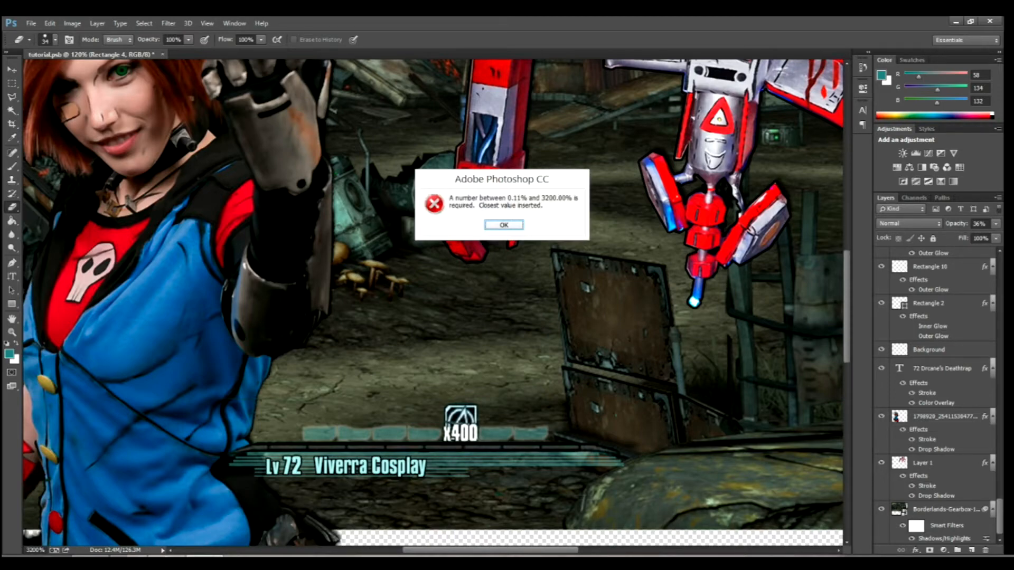
{"action": "key", "text": "Return"}
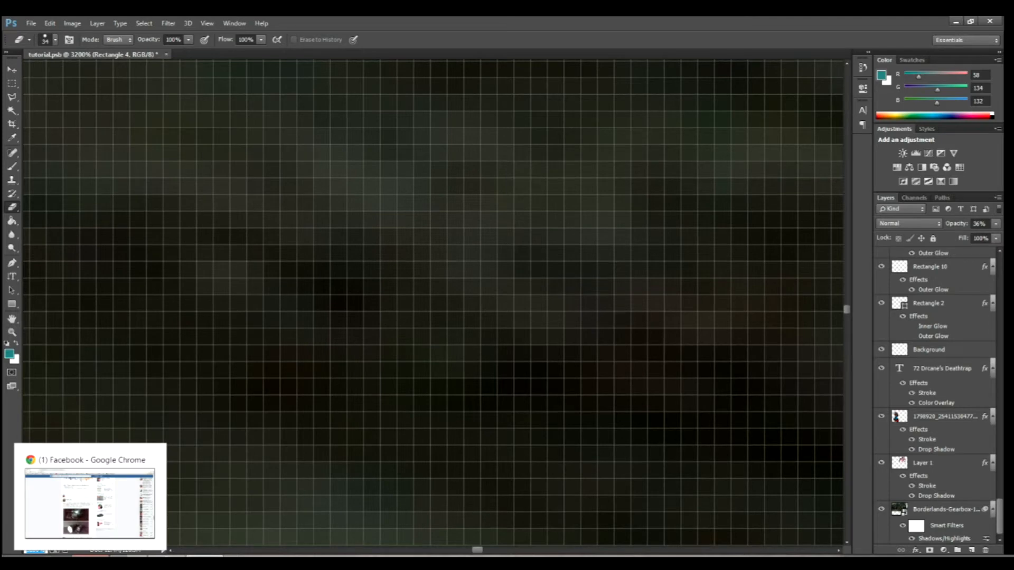
{"action": "type", "text": "70"}
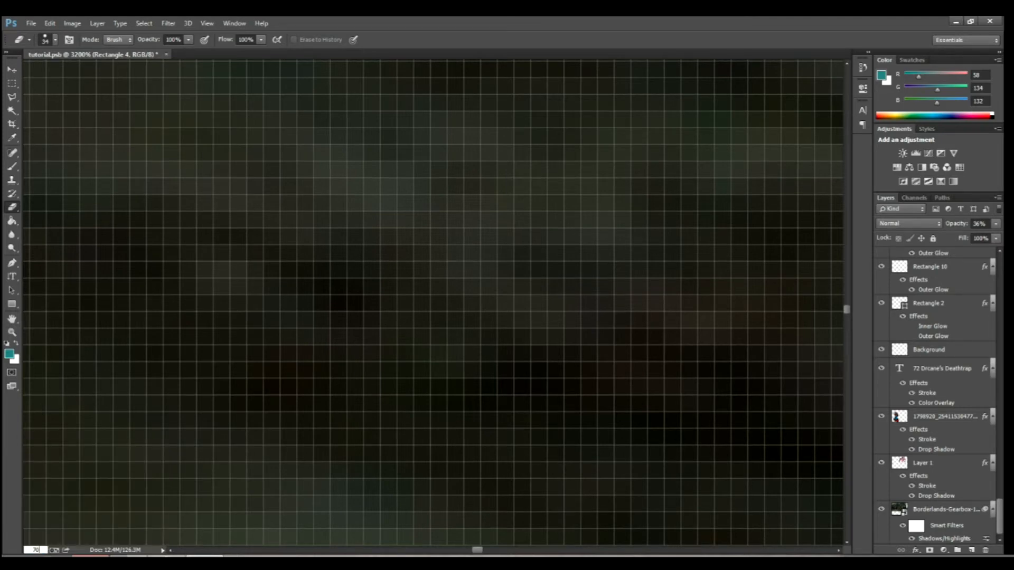
{"action": "key", "text": "Return"}
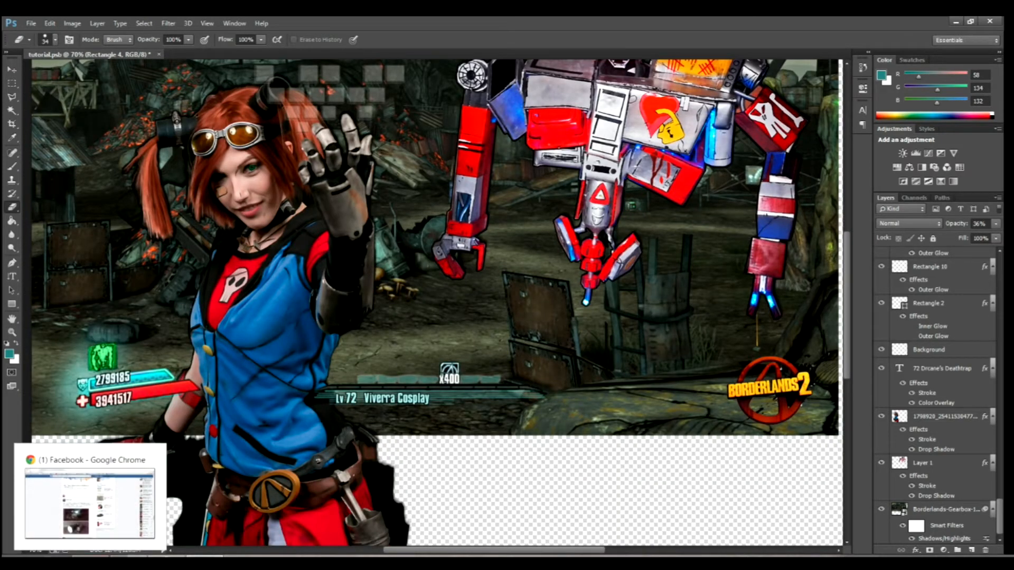
{"action": "scroll", "coordinate": [434, 302], "scroll_direction": "up", "scroll_amount": 1}
{"action": "scroll", "coordinate": [434, 303], "scroll_direction": "up", "scroll_amount": 5}
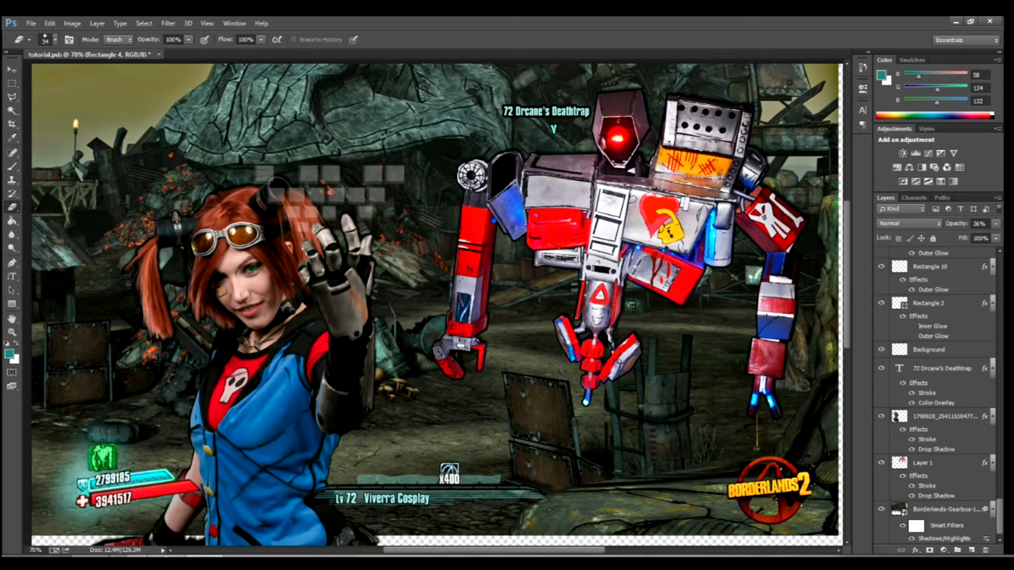
{"action": "scroll", "coordinate": [938, 396], "scroll_direction": "up", "scroll_amount": 1}
{"action": "scroll", "coordinate": [939, 396], "scroll_direction": "down", "scroll_amount": 1}
- Combine the cosplayer cut-out, Layer 1 and Borderlands wallpaper background layers into a single smart object
{"action": "left_click", "coordinate": [945, 510]}
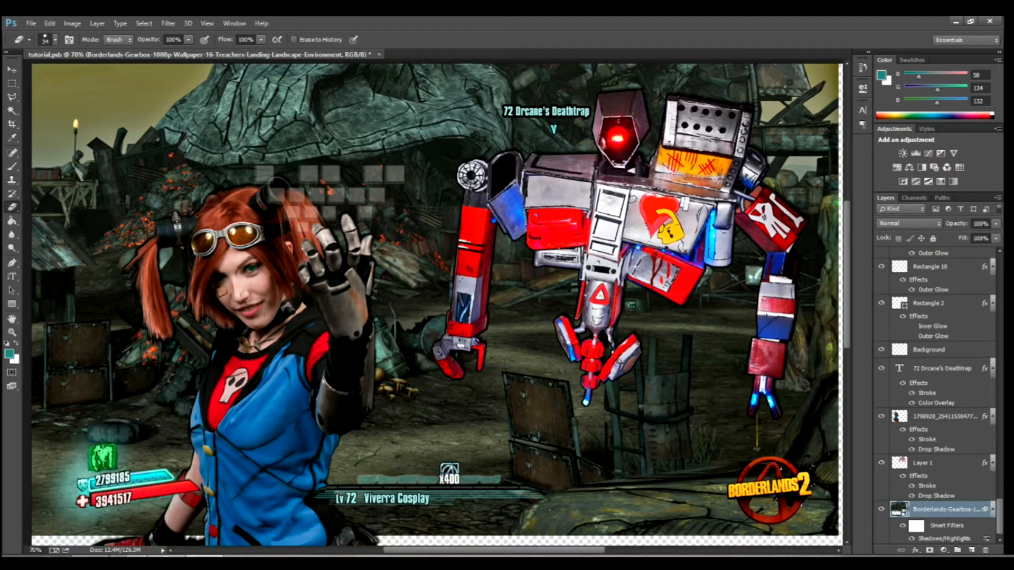
{"action": "left_click", "coordinate": [945, 416]}
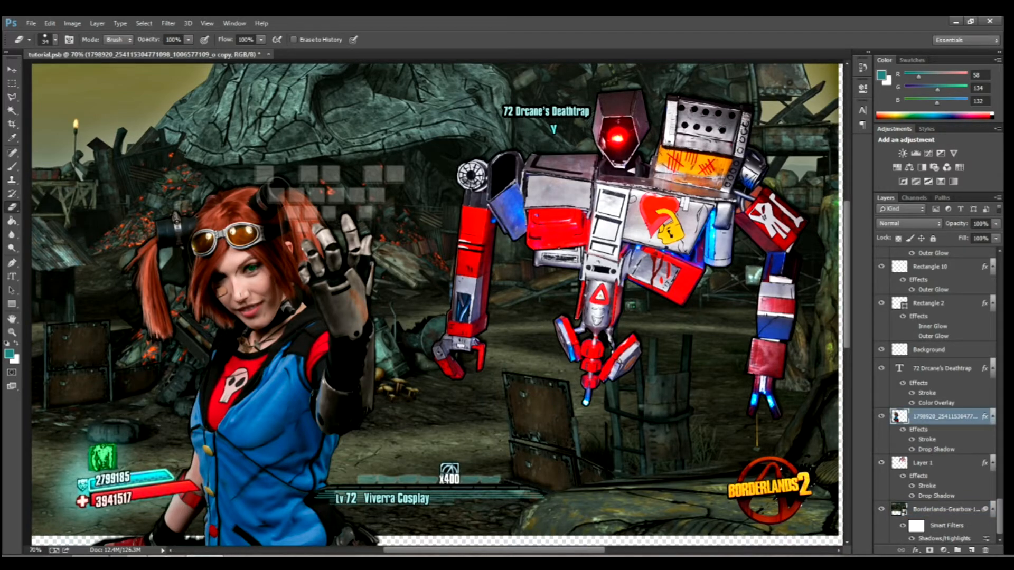
{"action": "left_click", "coordinate": [945, 464]}
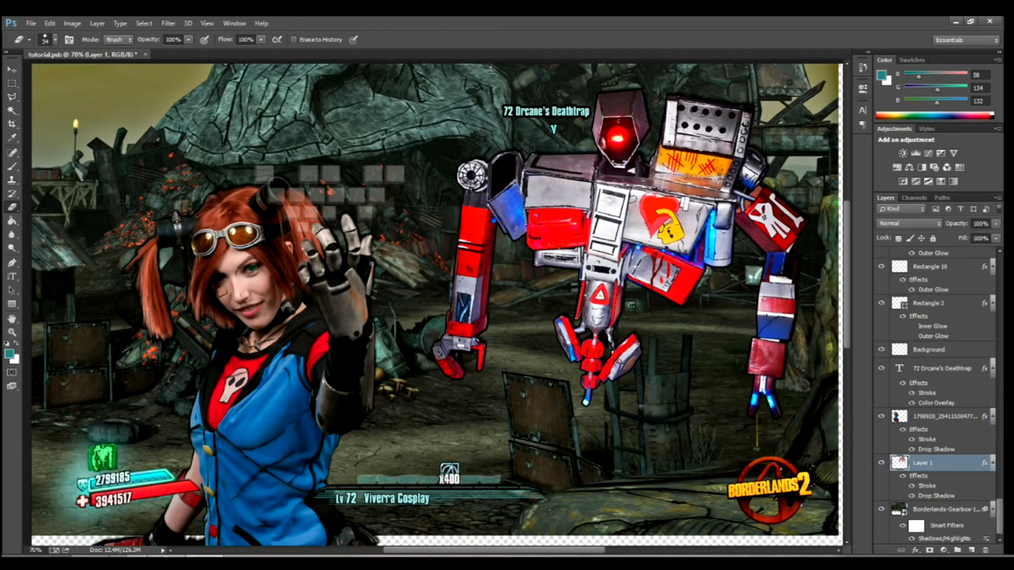
{"action": "left_click", "coordinate": [945, 417]}
{"action": "left_click", "coordinate": [945, 463], "text": "ctrl"}
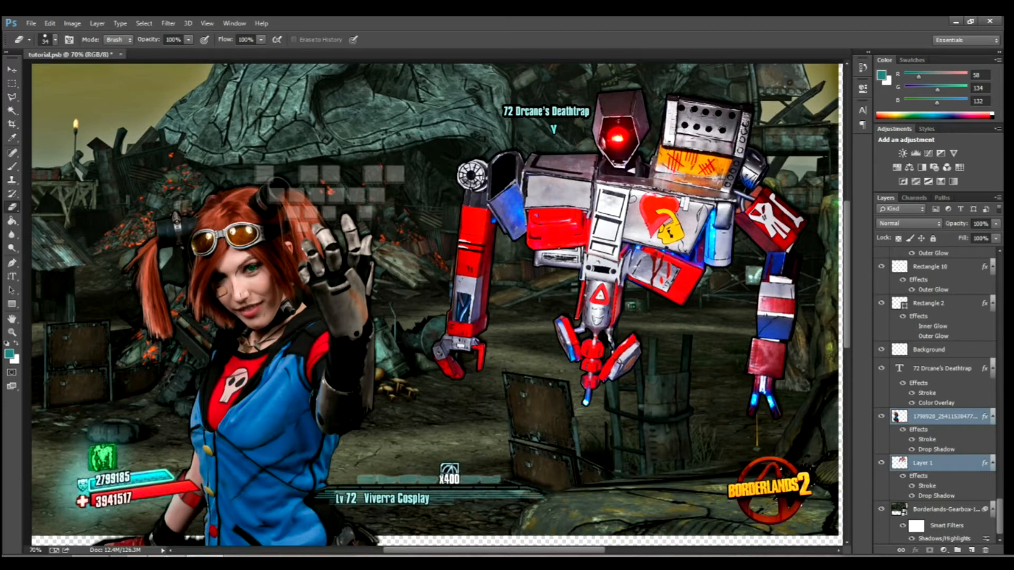
{"action": "left_click", "coordinate": [944, 509], "text": "ctrl"}
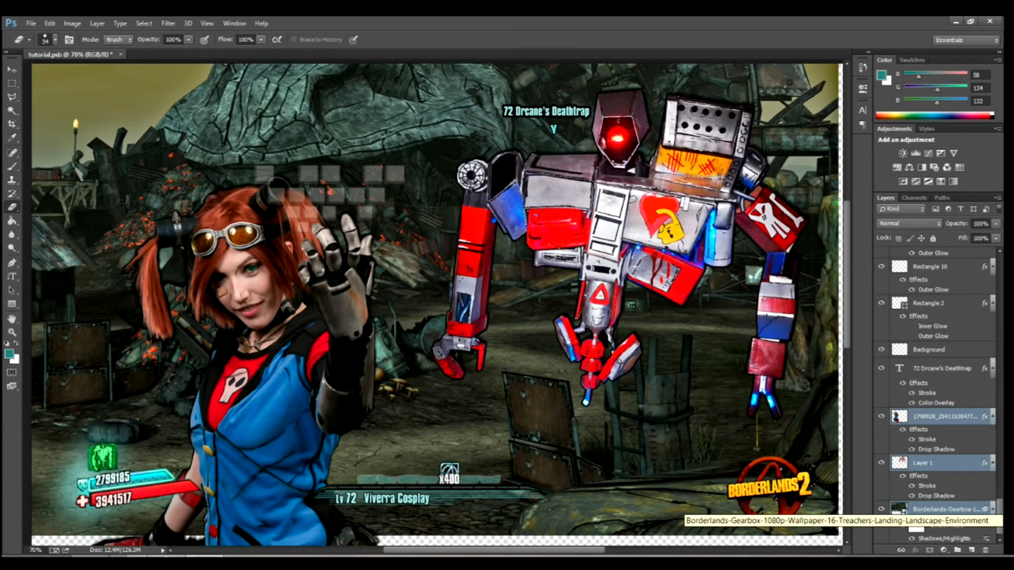
{"action": "right_click", "coordinate": [945, 509]}
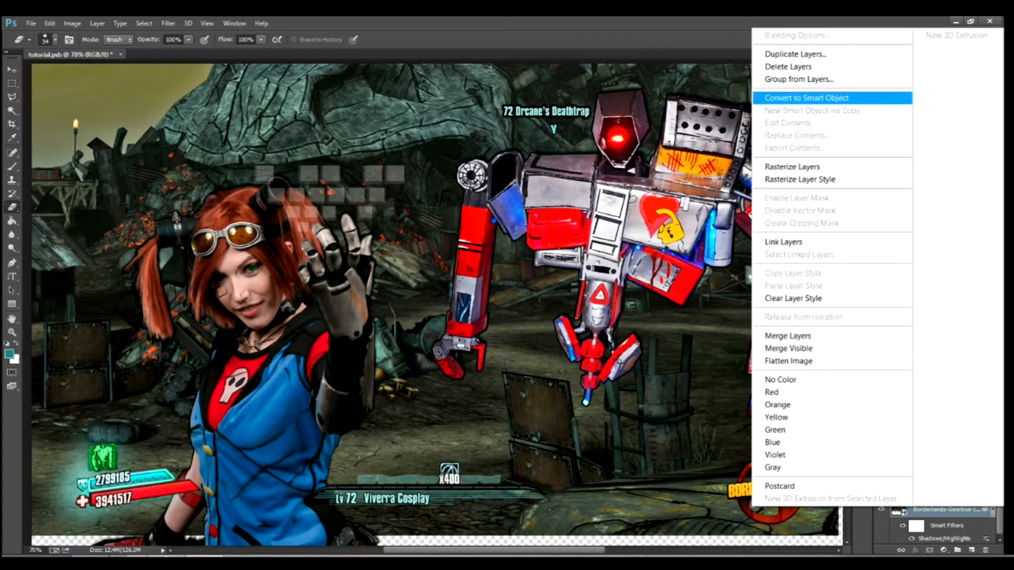
{"action": "left_click", "coordinate": [822, 98]}
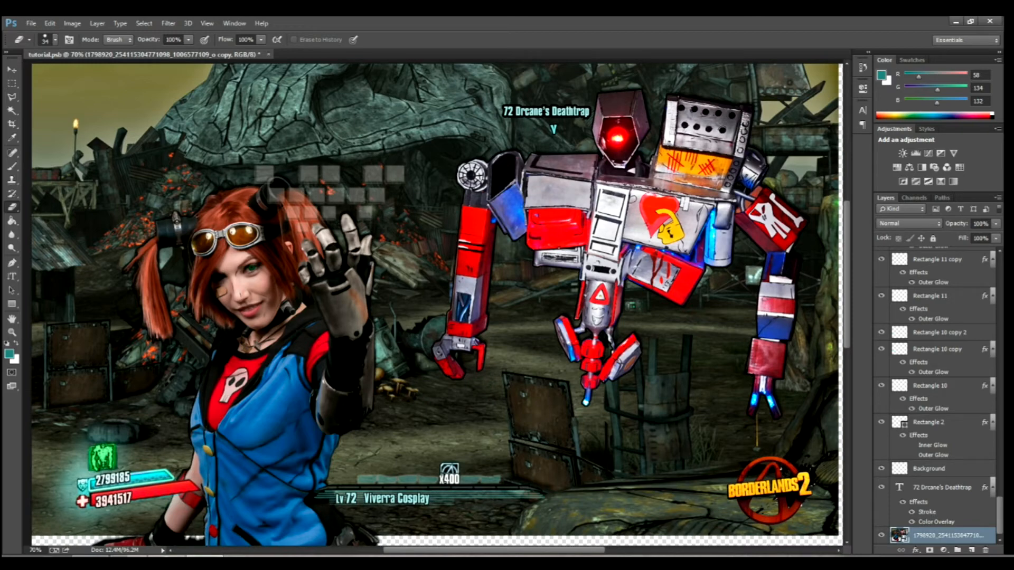
- Open the combined smart object's contents to examine its separate layers, and return to the tutorial.psb document
{"action": "right_click", "coordinate": [945, 535]}
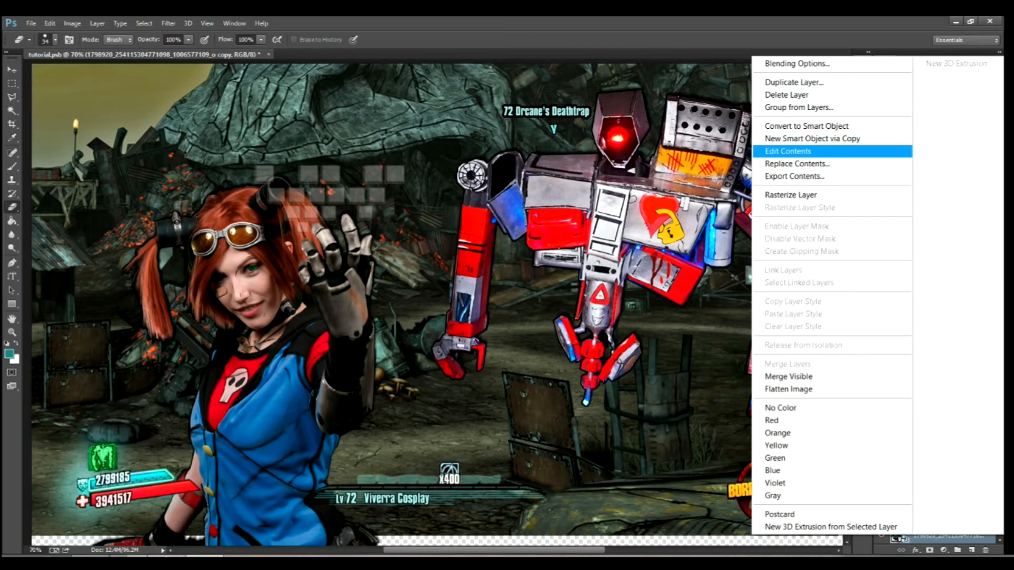
{"action": "left_click", "coordinate": [787, 151]}
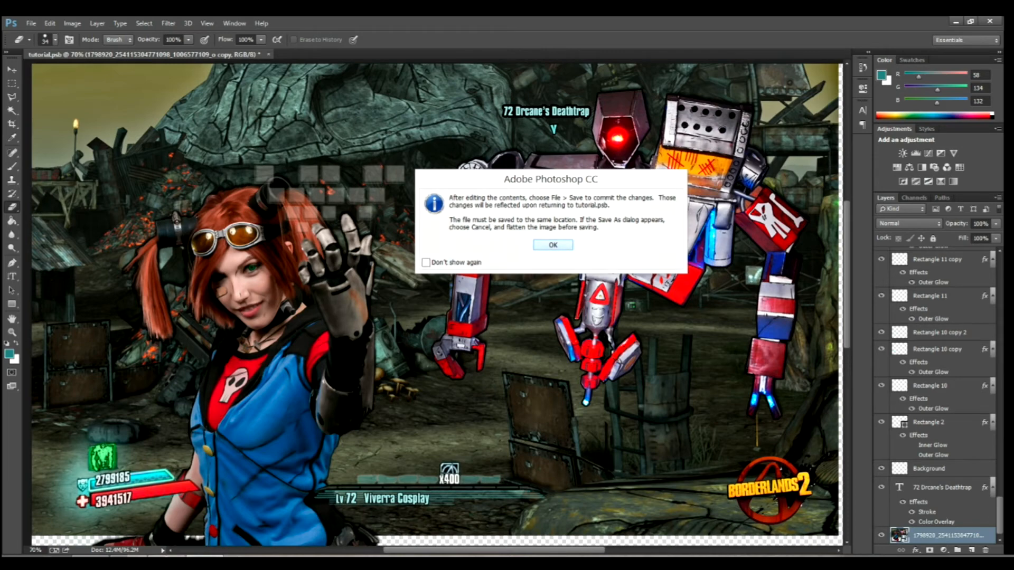
{"action": "key", "text": "Return"}
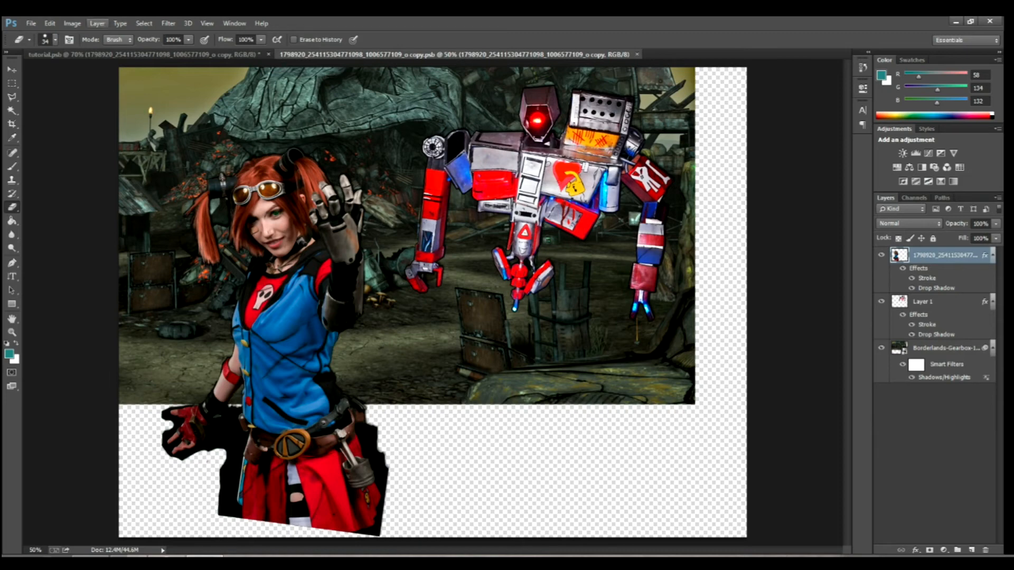
{"action": "left_click", "coordinate": [50, 23]}
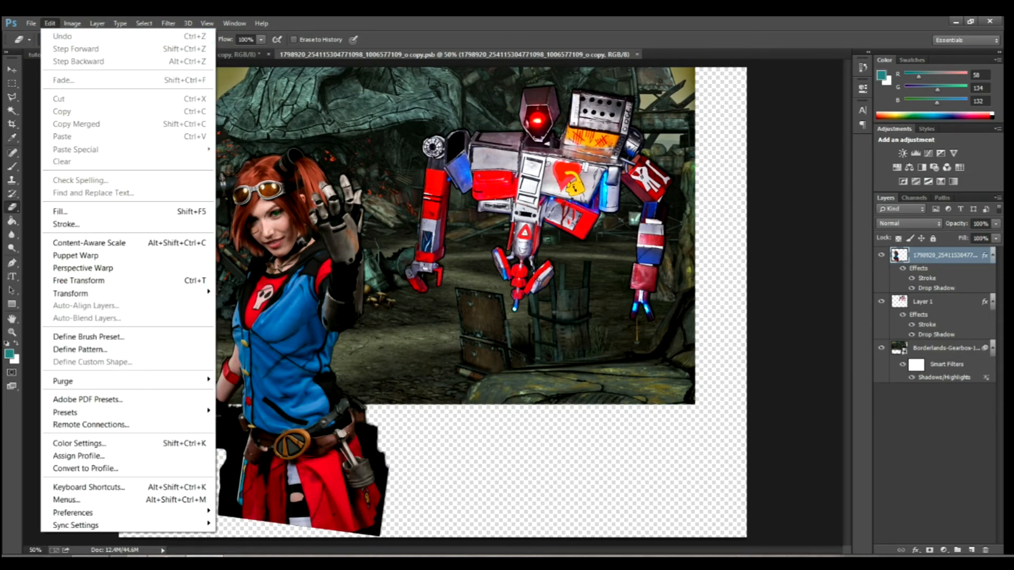
{"action": "key", "text": "Escape"}
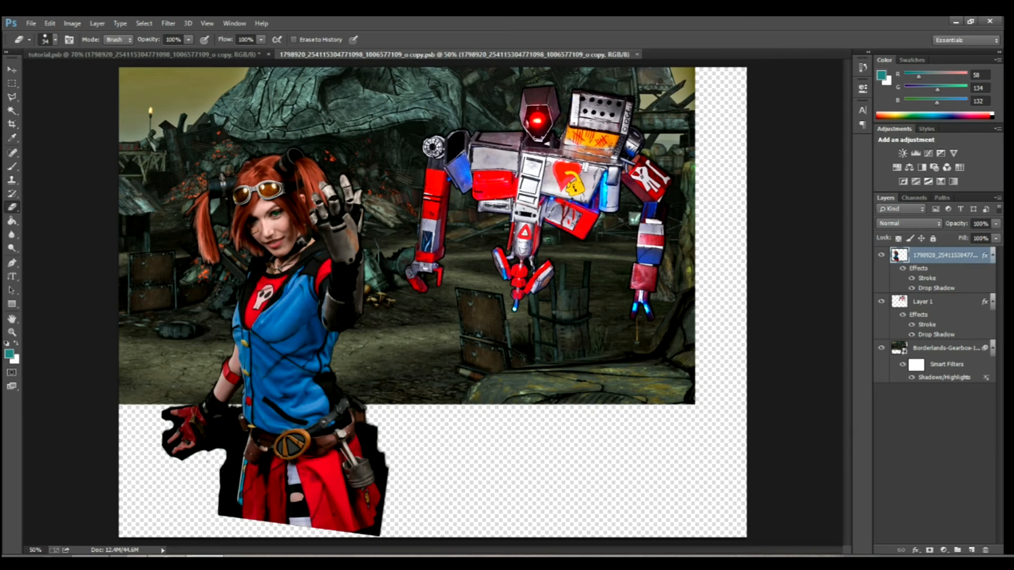
{"action": "left_click", "coordinate": [218, 54]}
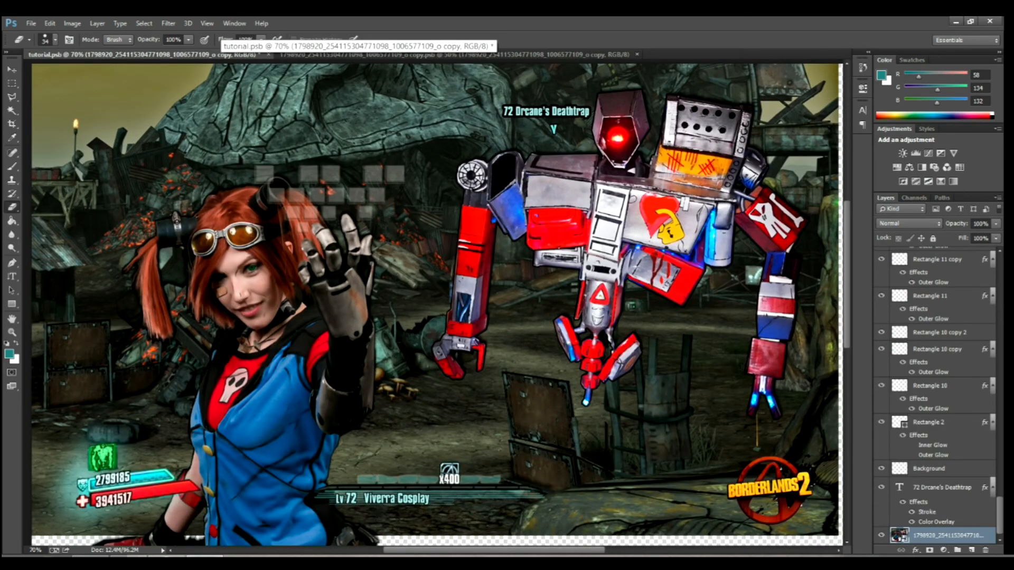